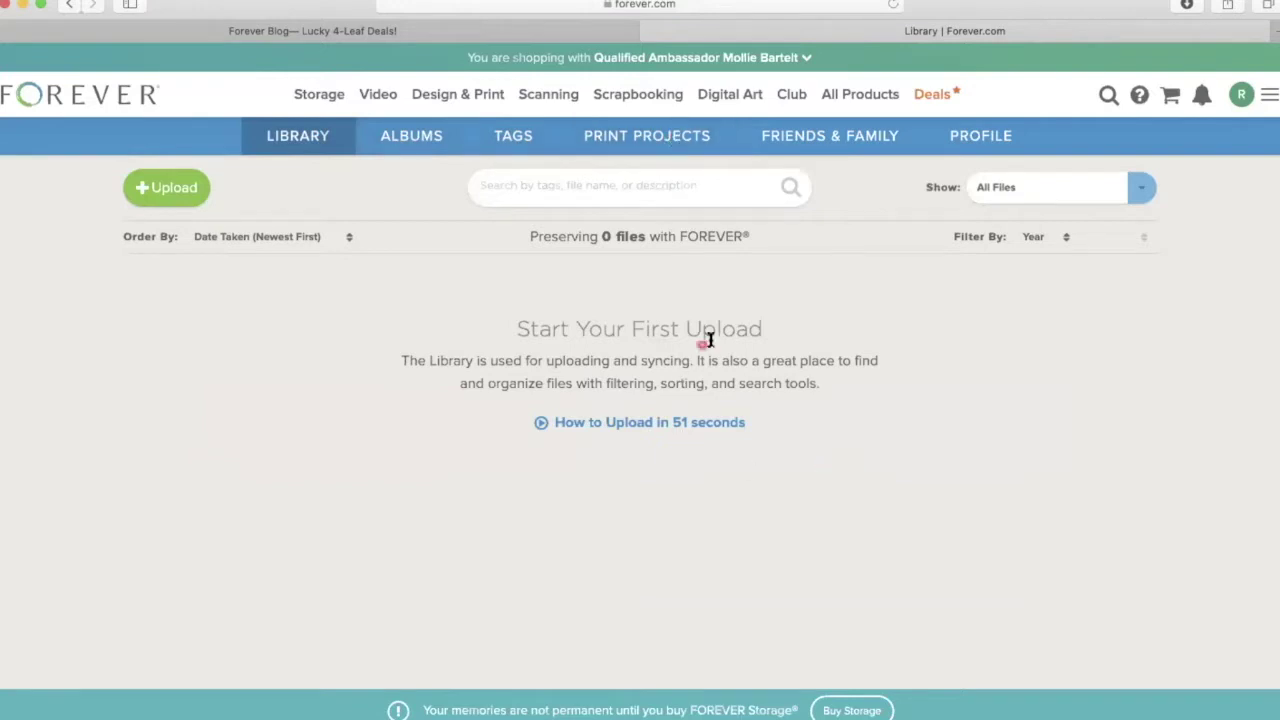
Start a new print project of the Canvases type from the print projects page
click(682, 144)
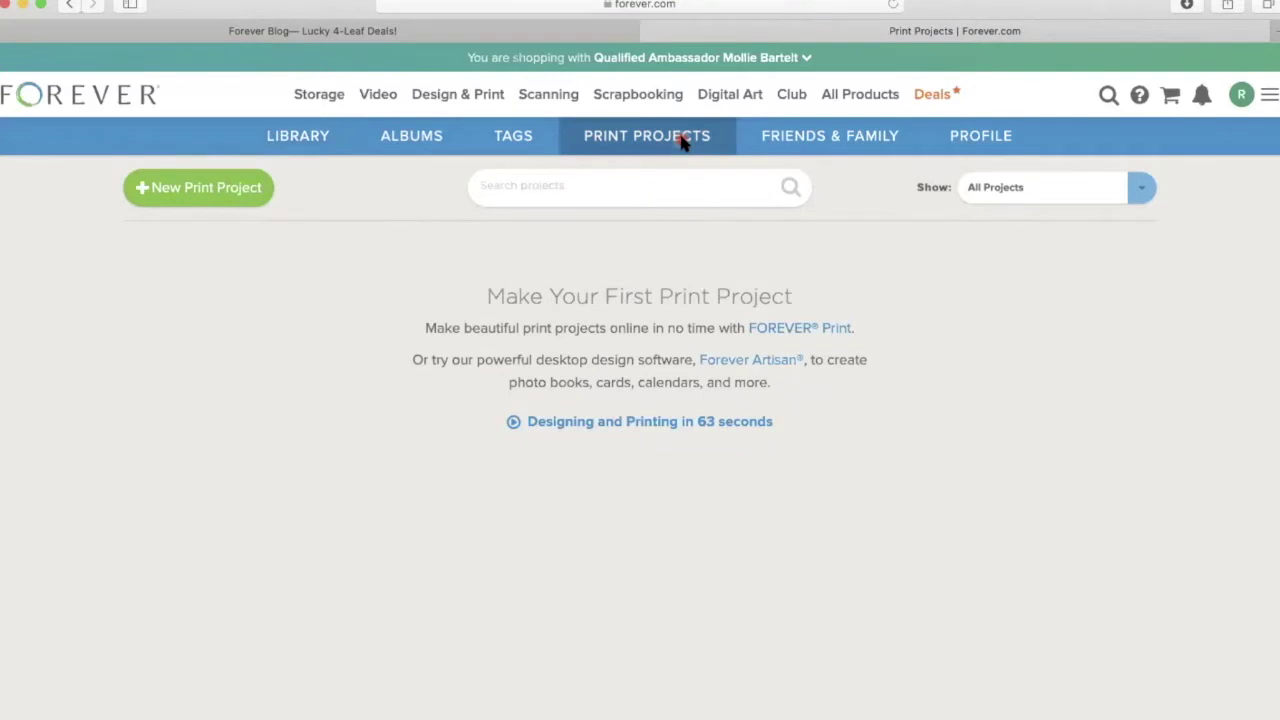
click(240, 198)
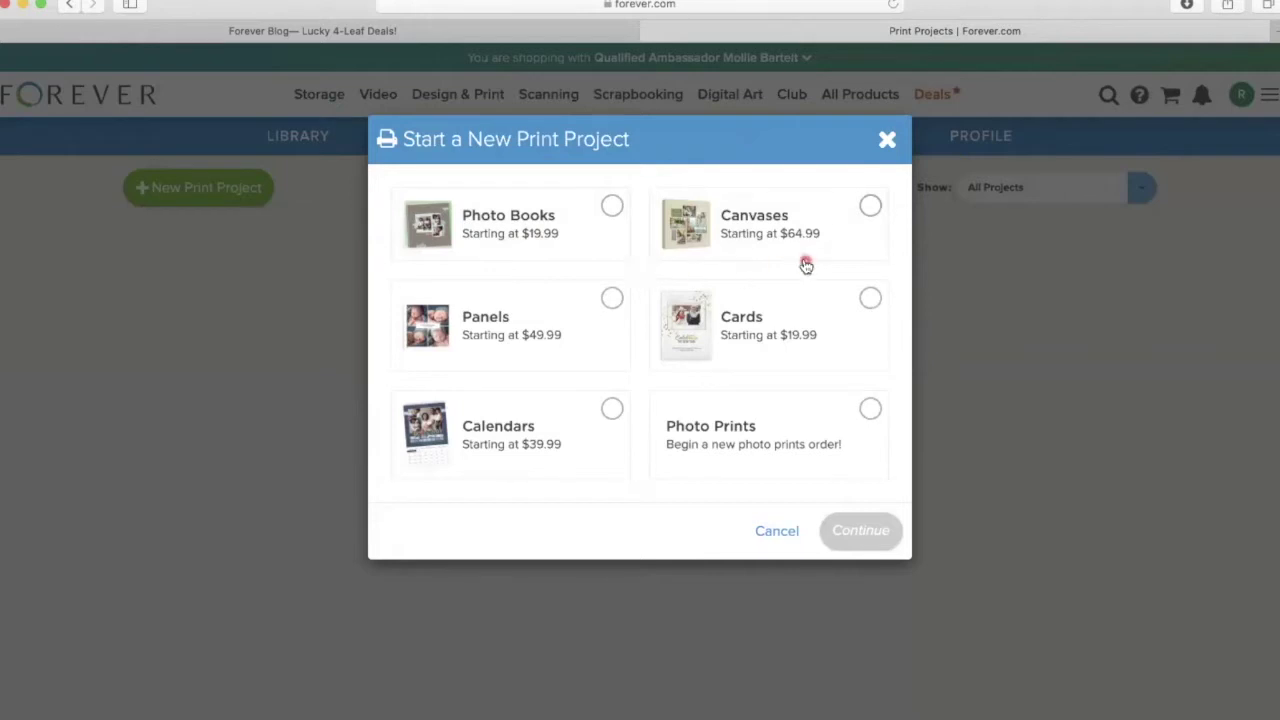
click(870, 208)
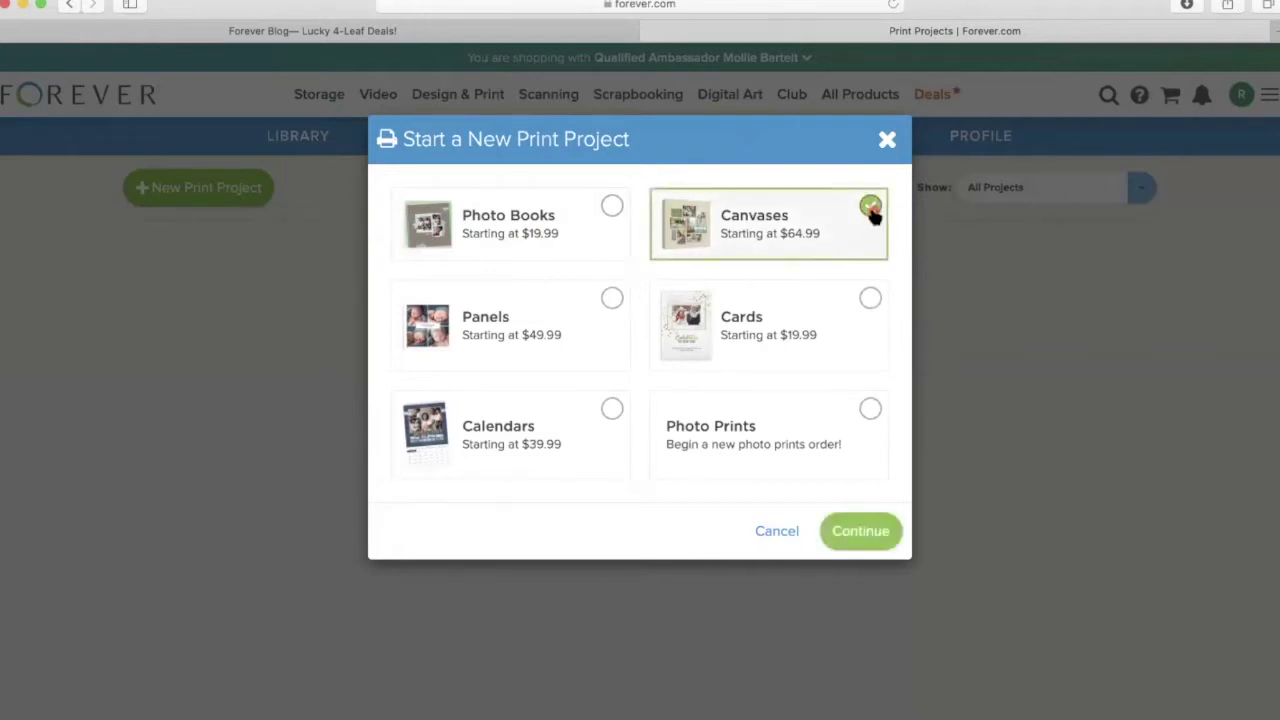
click(872, 540)
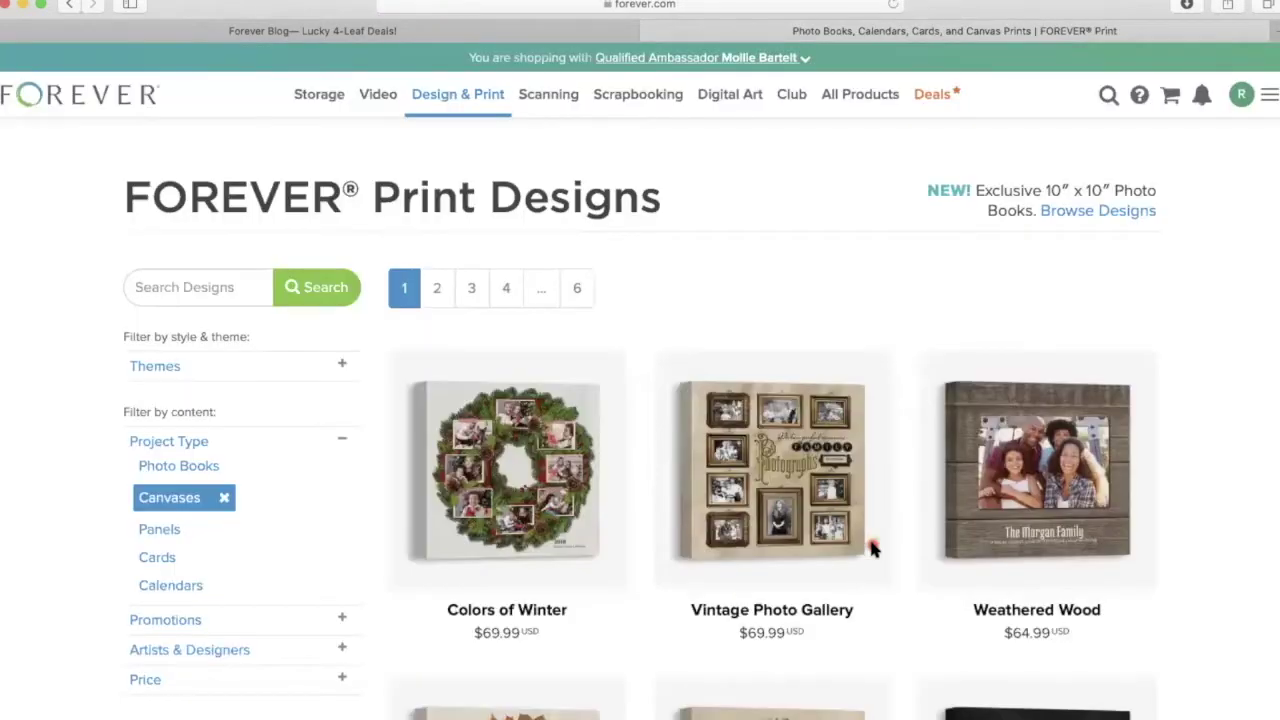
Browse the canvas designs through to page 3 and open the Everyday Collage 1 design
scroll(872, 548, down, 10)
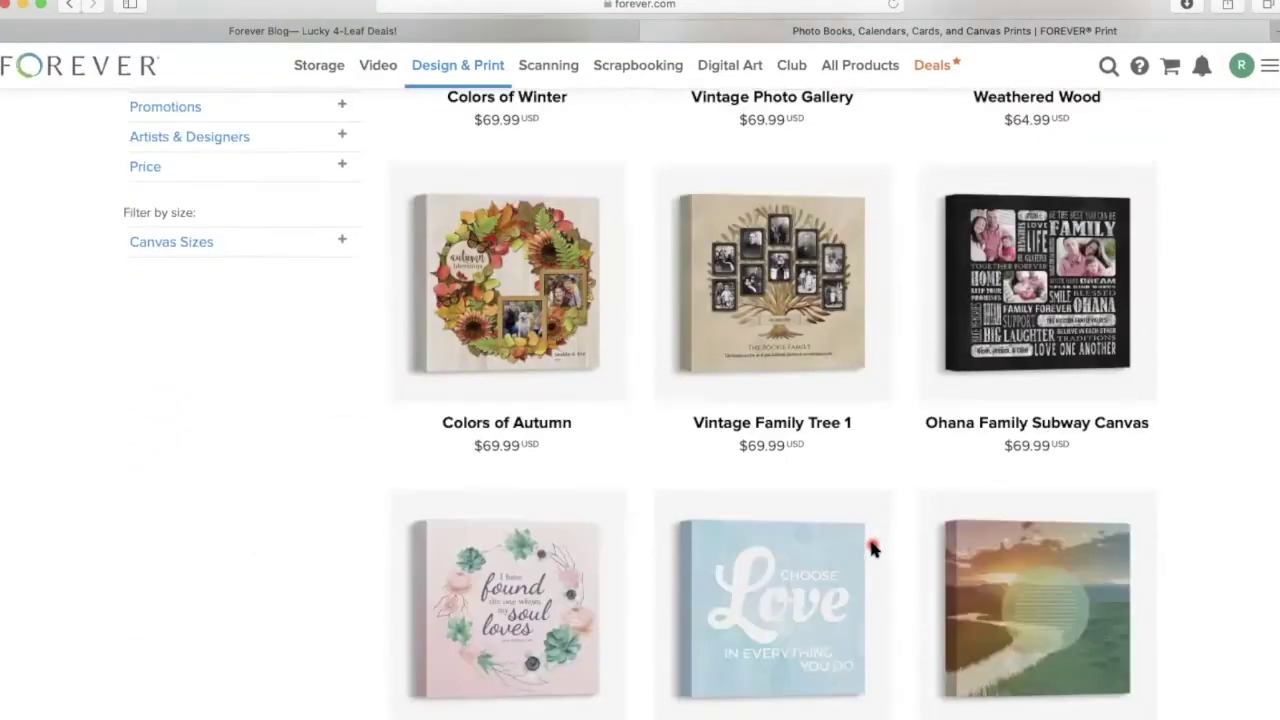
scroll(872, 548, down, 8)
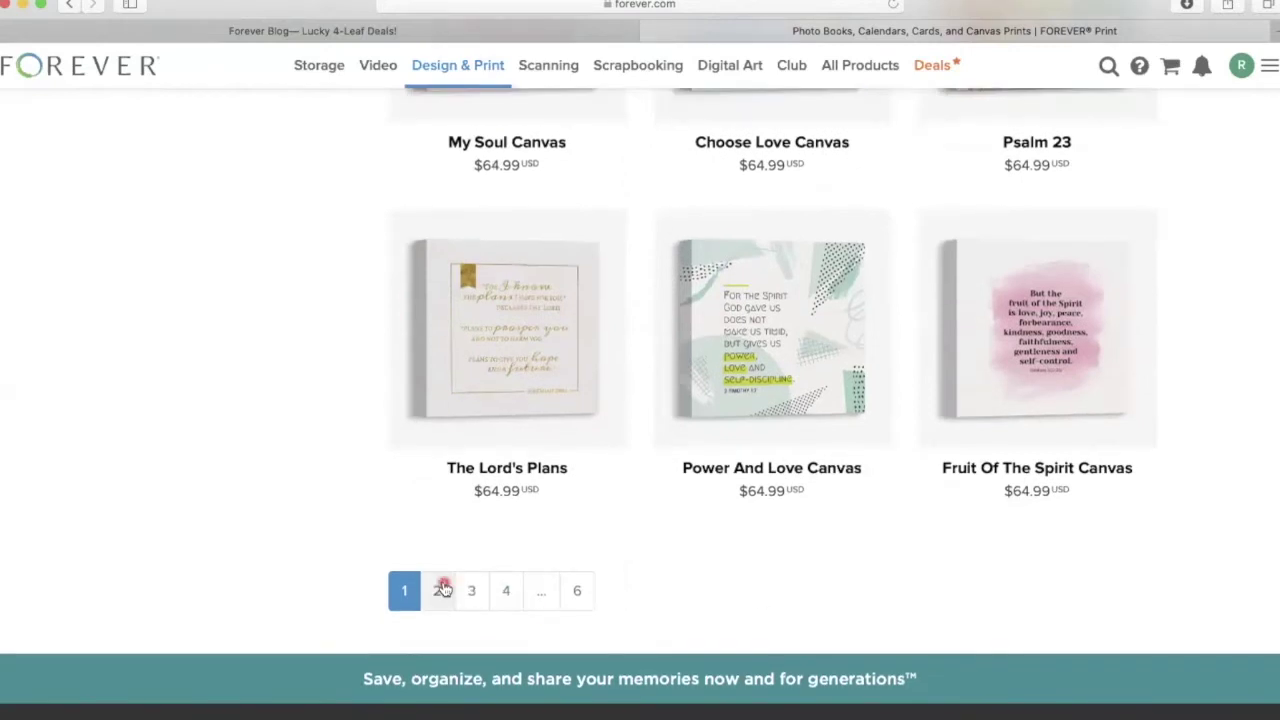
click(470, 592)
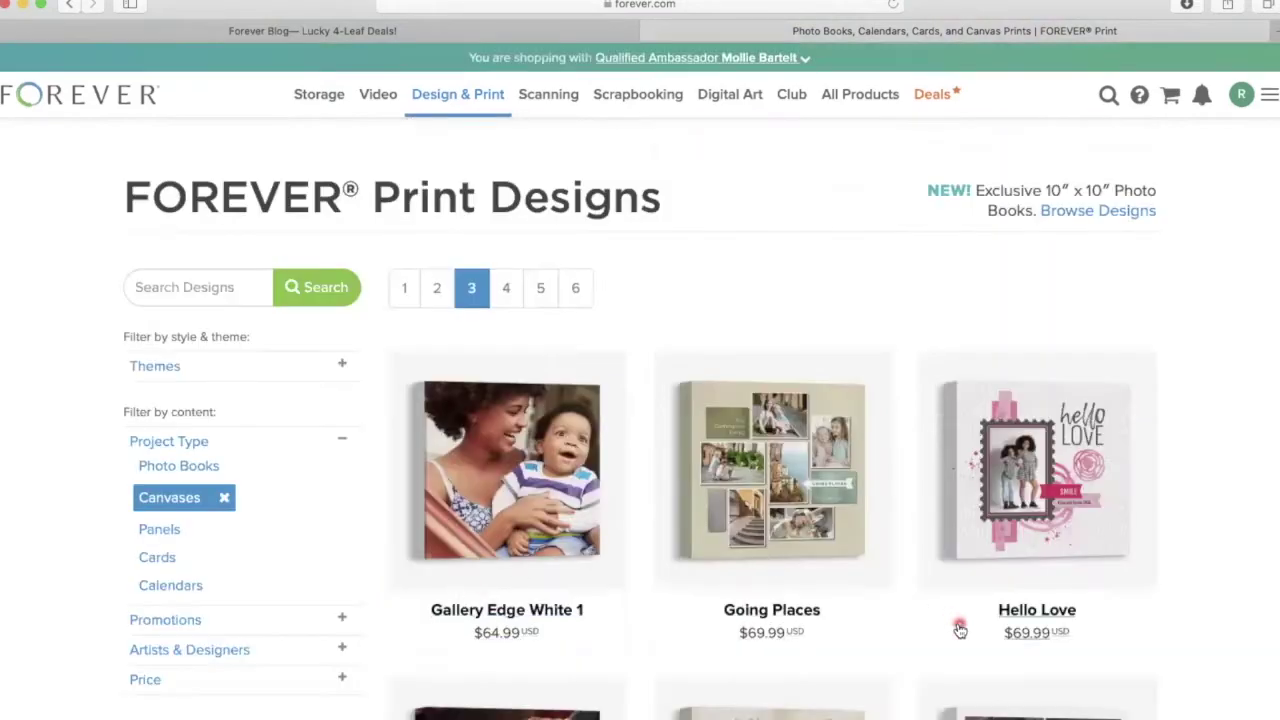
scroll(960, 628, down, 7)
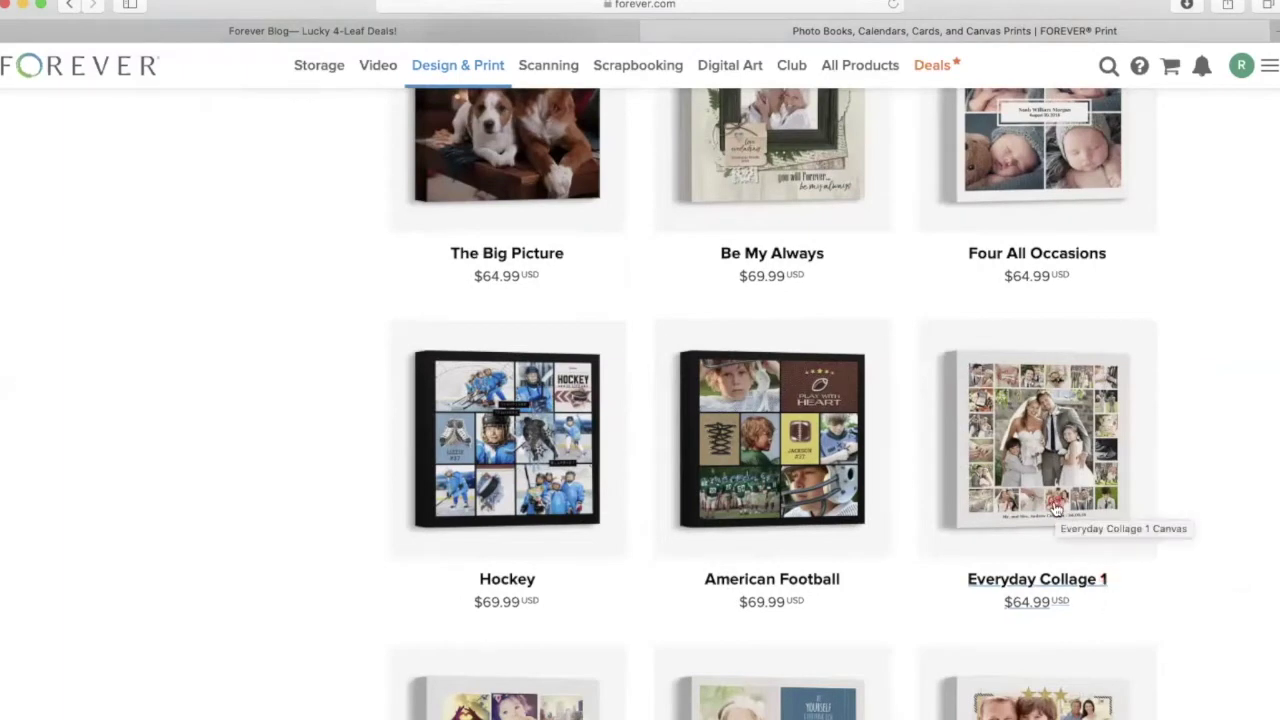
click(1031, 576)
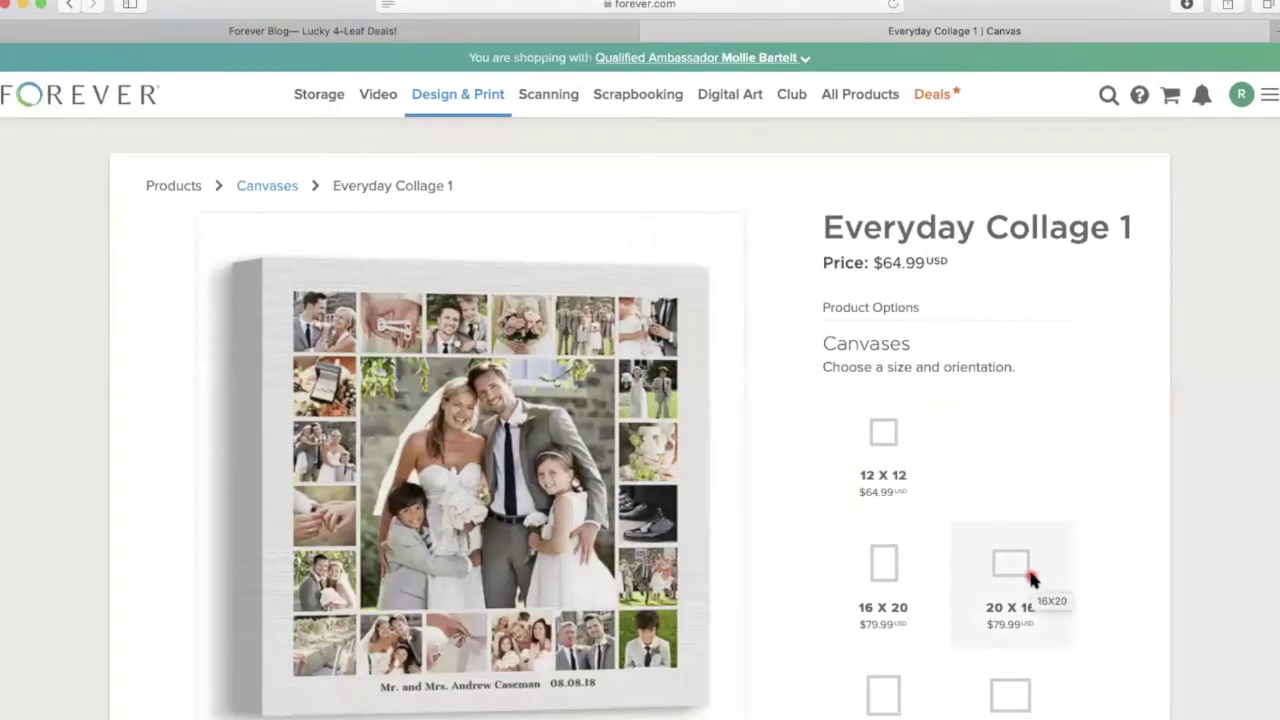
Review the available canvas sizes and select 36 x 24 to check its price
scroll(1031, 578, down, 3)
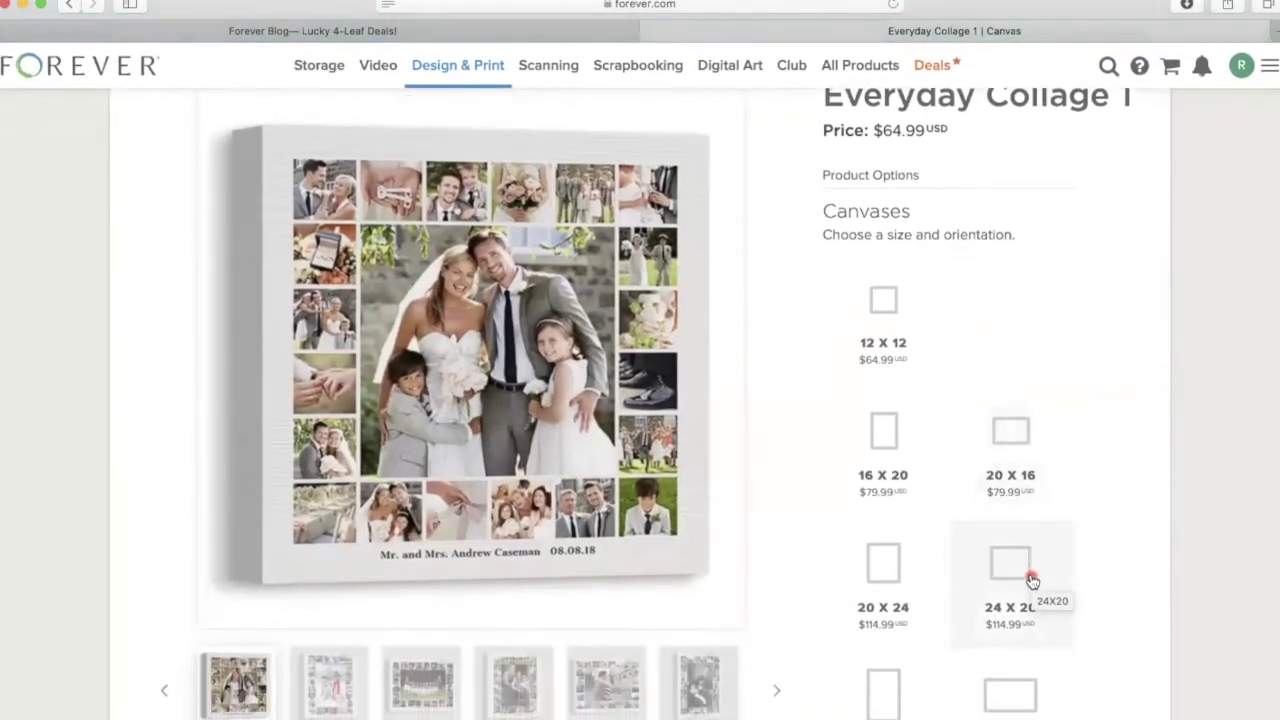
scroll(1031, 579, down, 3)
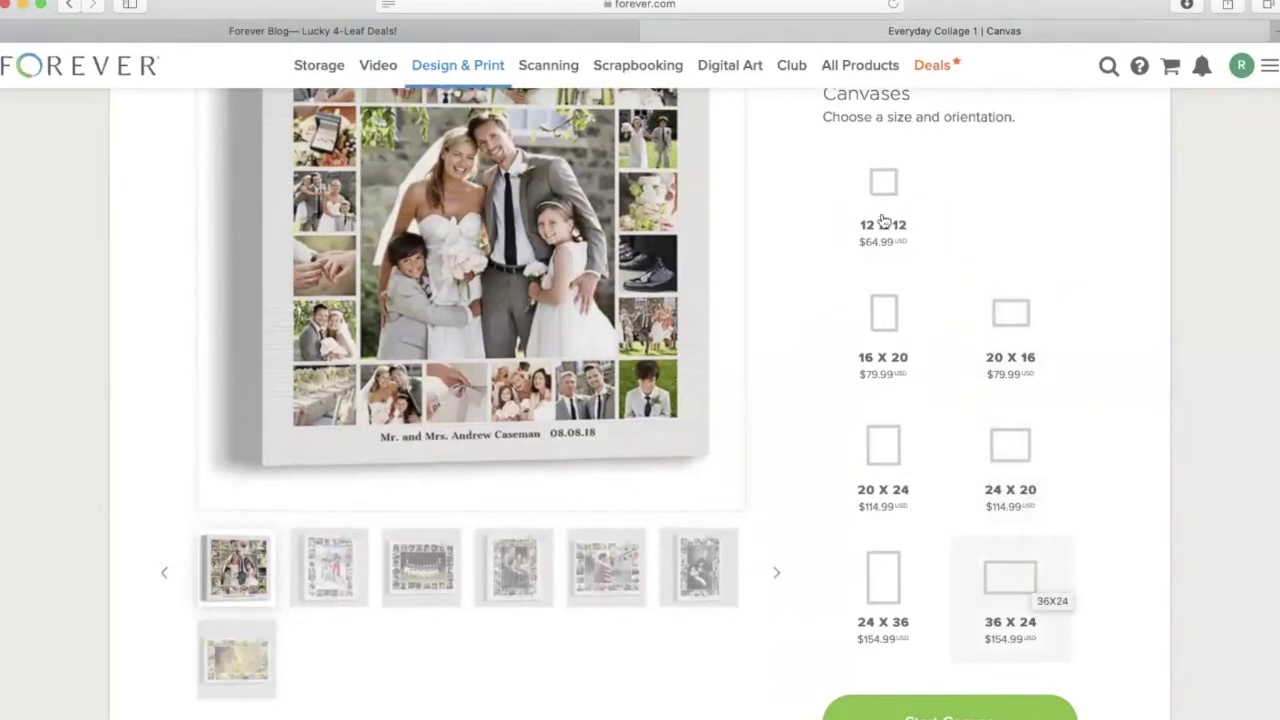
click(881, 199)
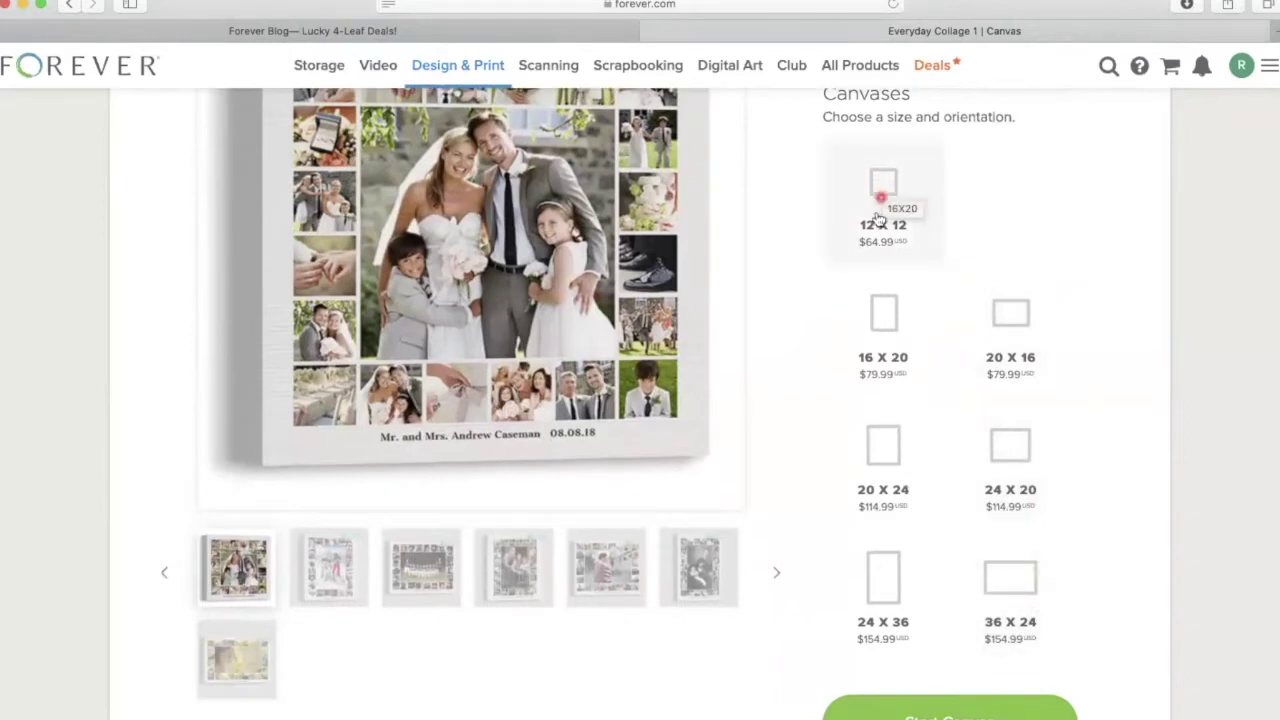
click(1010, 598)
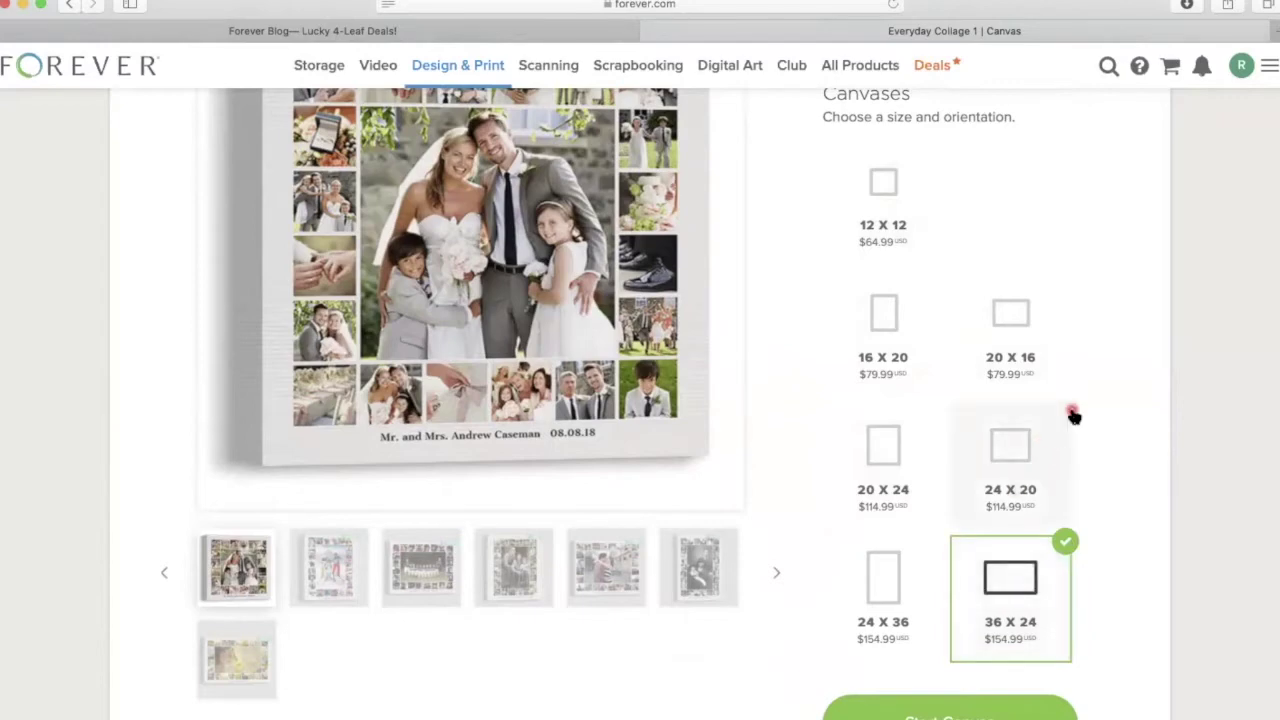
scroll(1070, 414, up, 2)
scroll(1072, 414, up, 1)
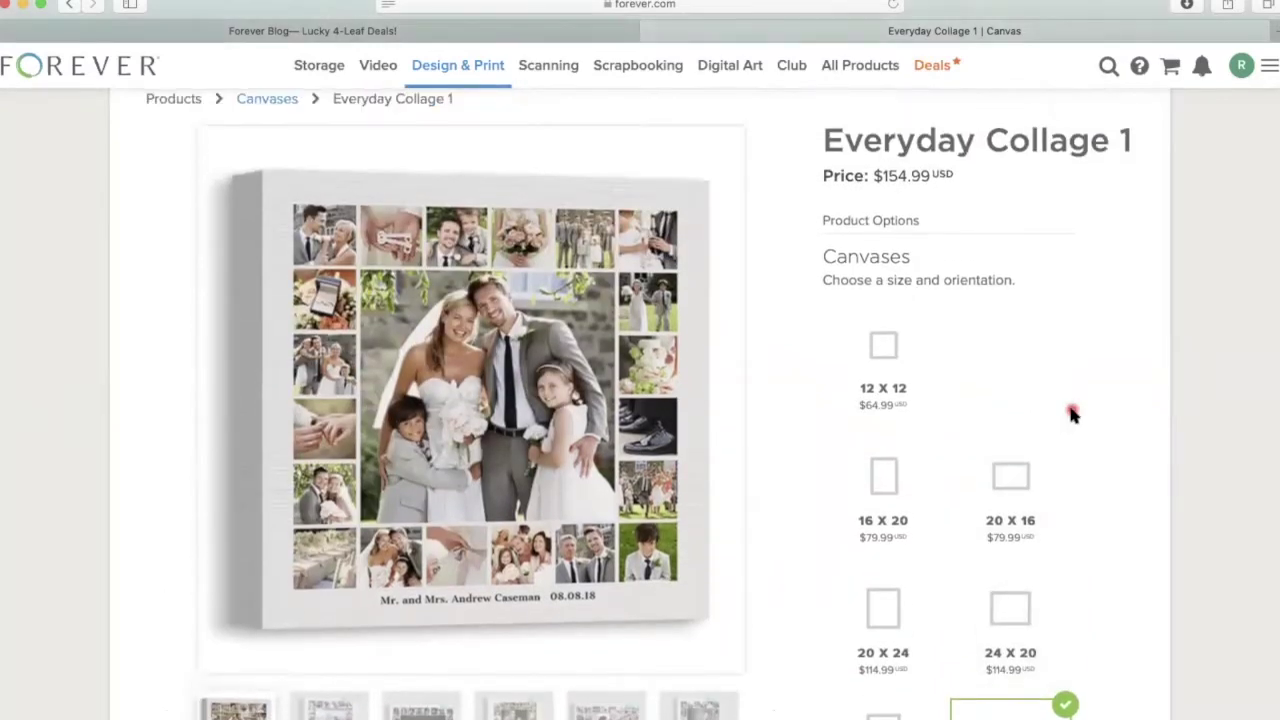
scroll(1072, 414, up, 1)
Choose the 12 x 12 canvas size for Everyday Collage 1 and start the canvas
click(882, 383)
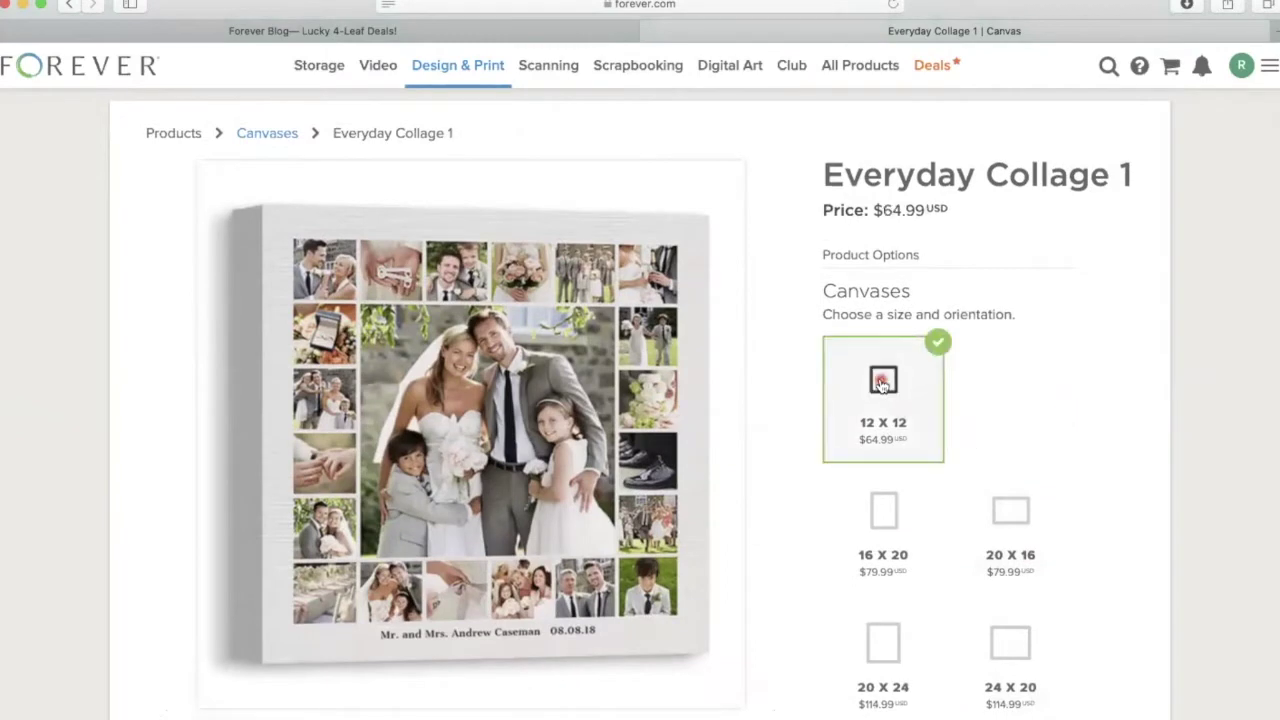
scroll(882, 383, down, 5)
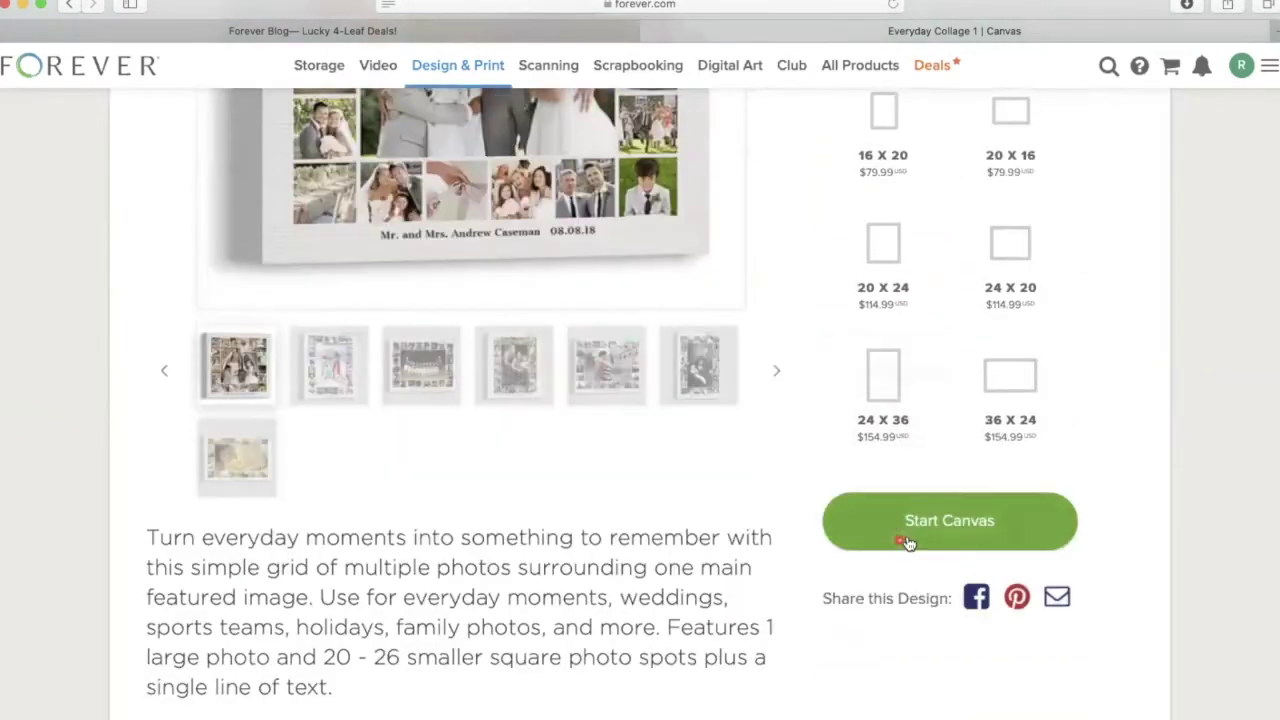
click(911, 540)
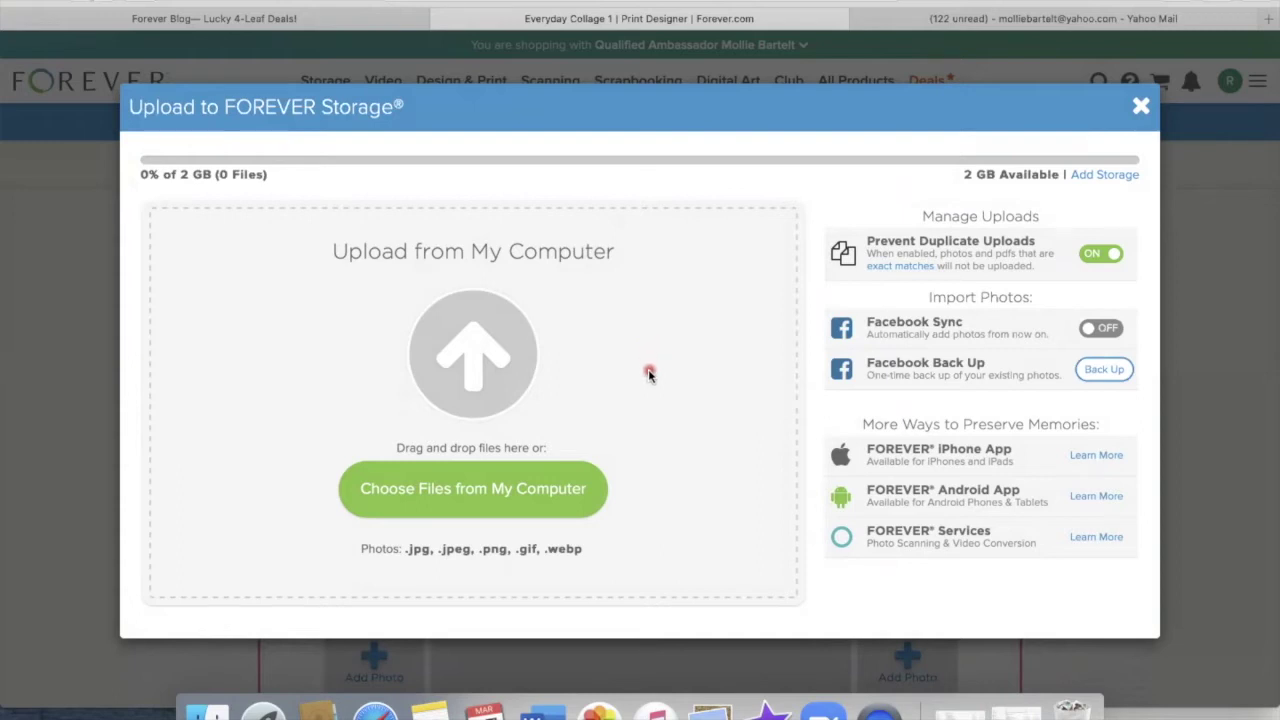
Upload every photo in the Easter Photos folder under Pictures to storage and finish uploading
click(536, 506)
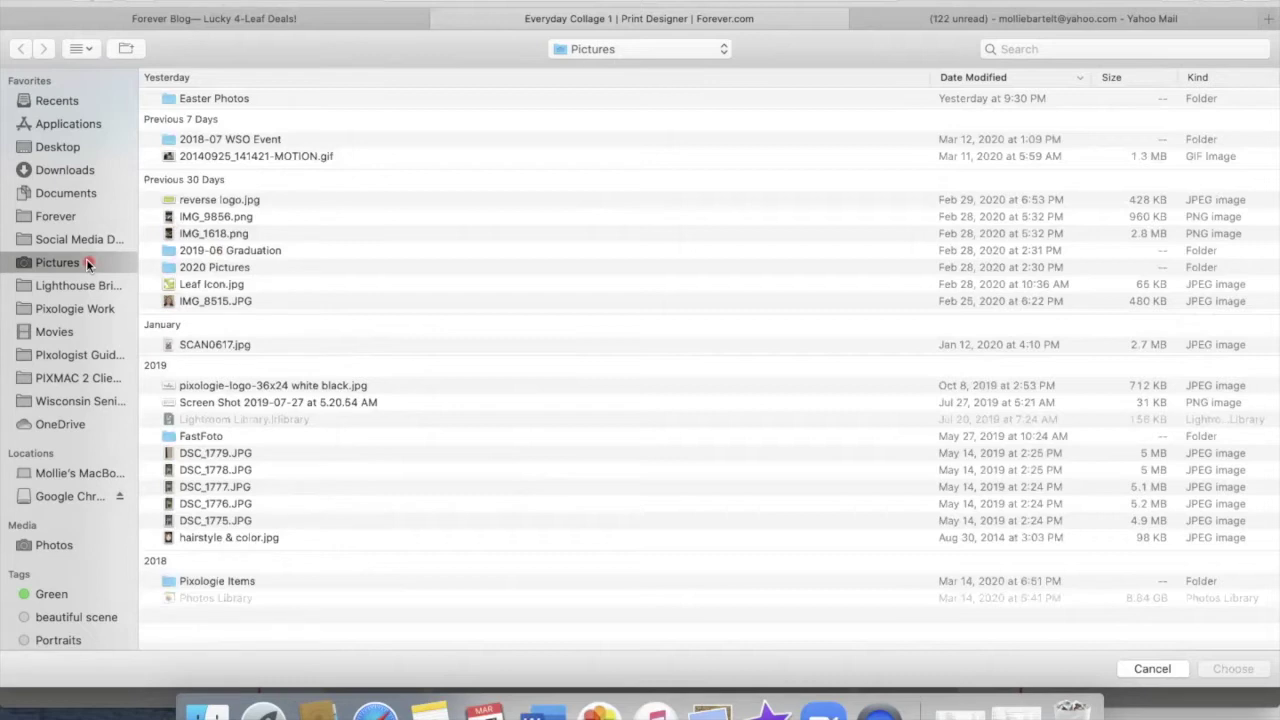
double_click(274, 99)
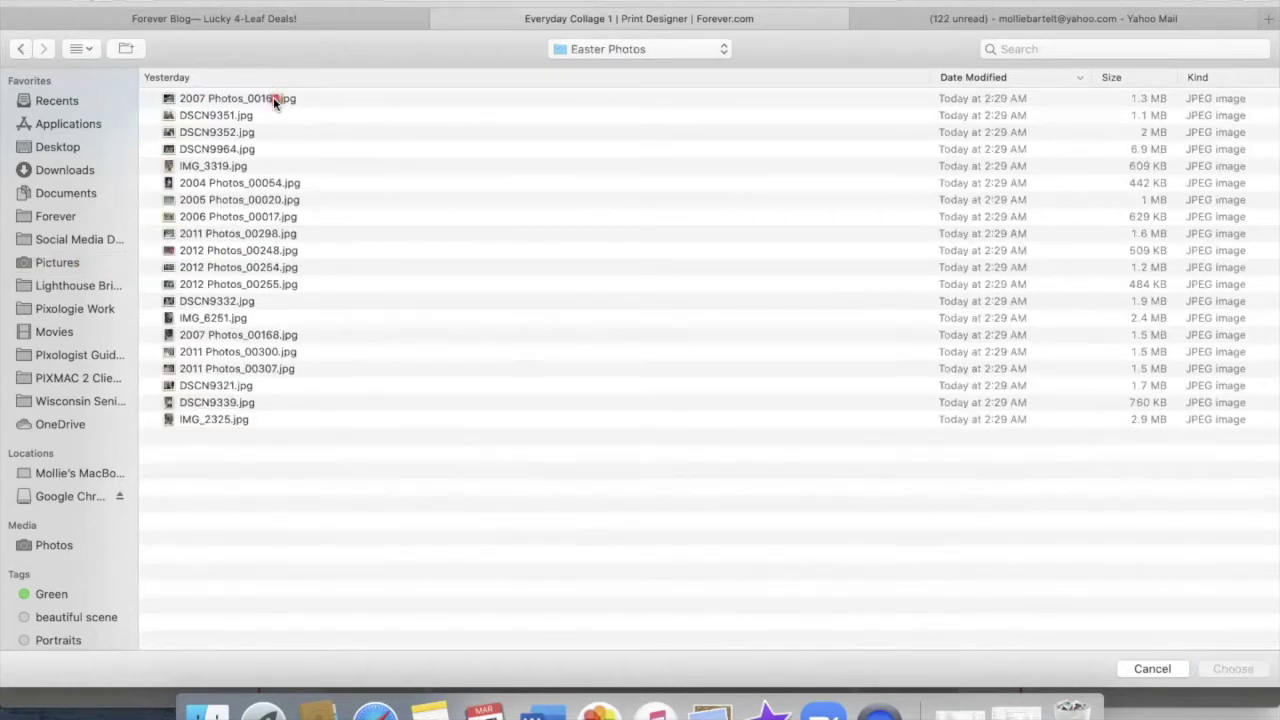
click(273, 97)
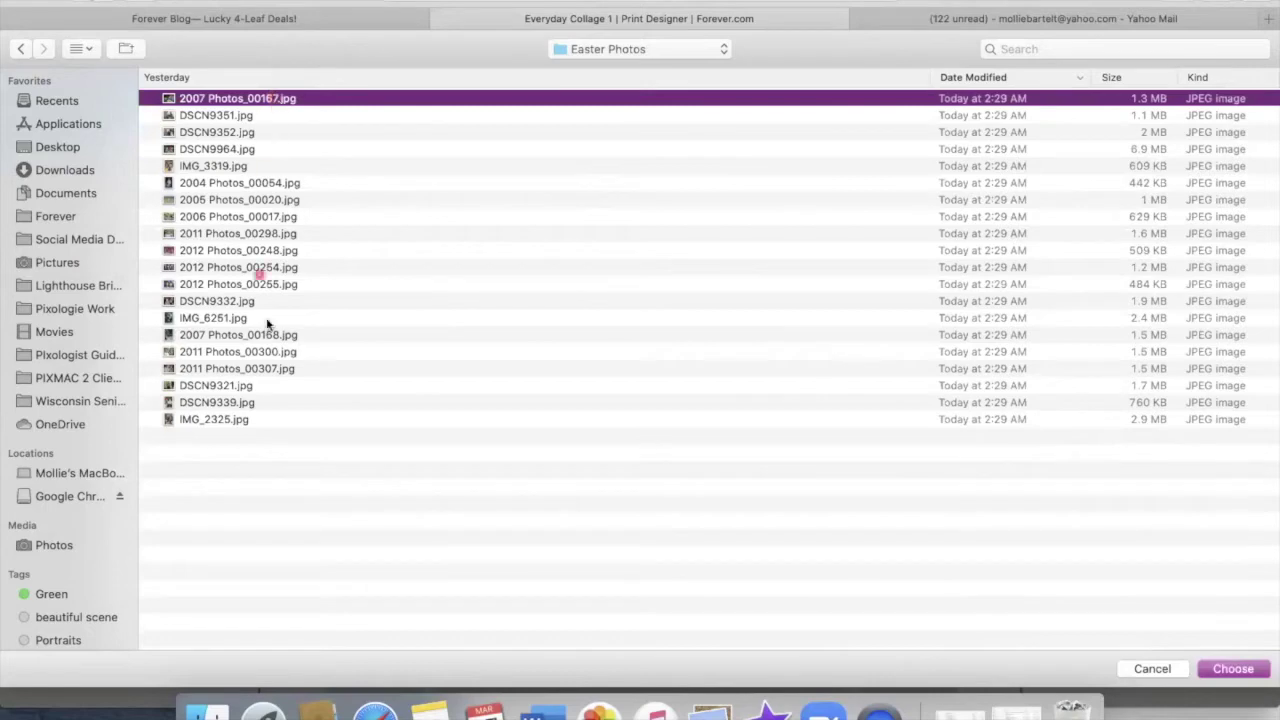
shift+click(259, 421)
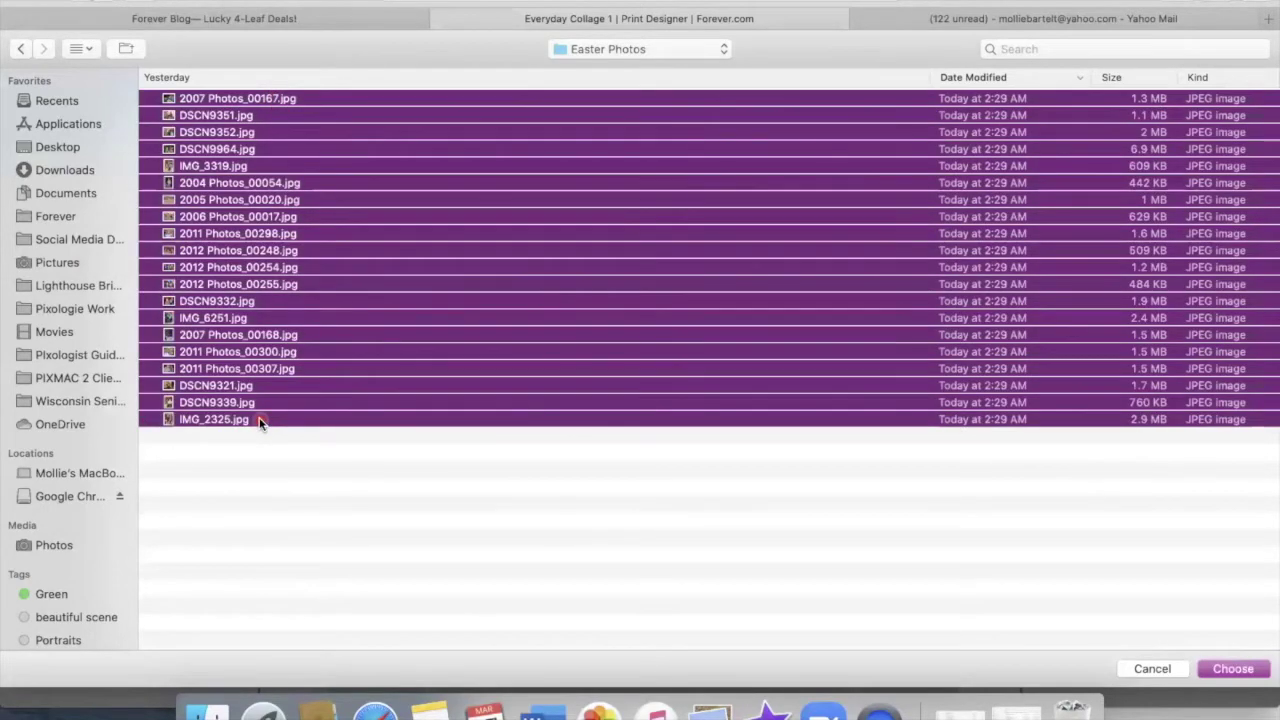
click(1236, 673)
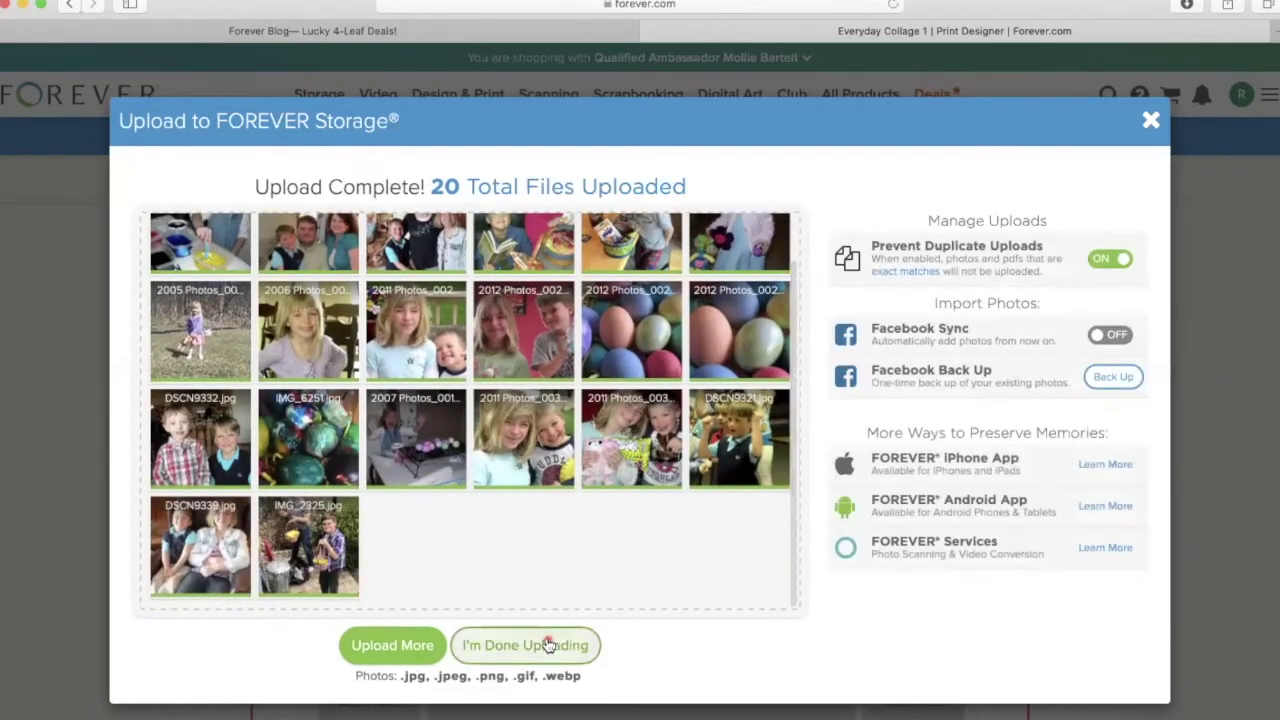
click(548, 645)
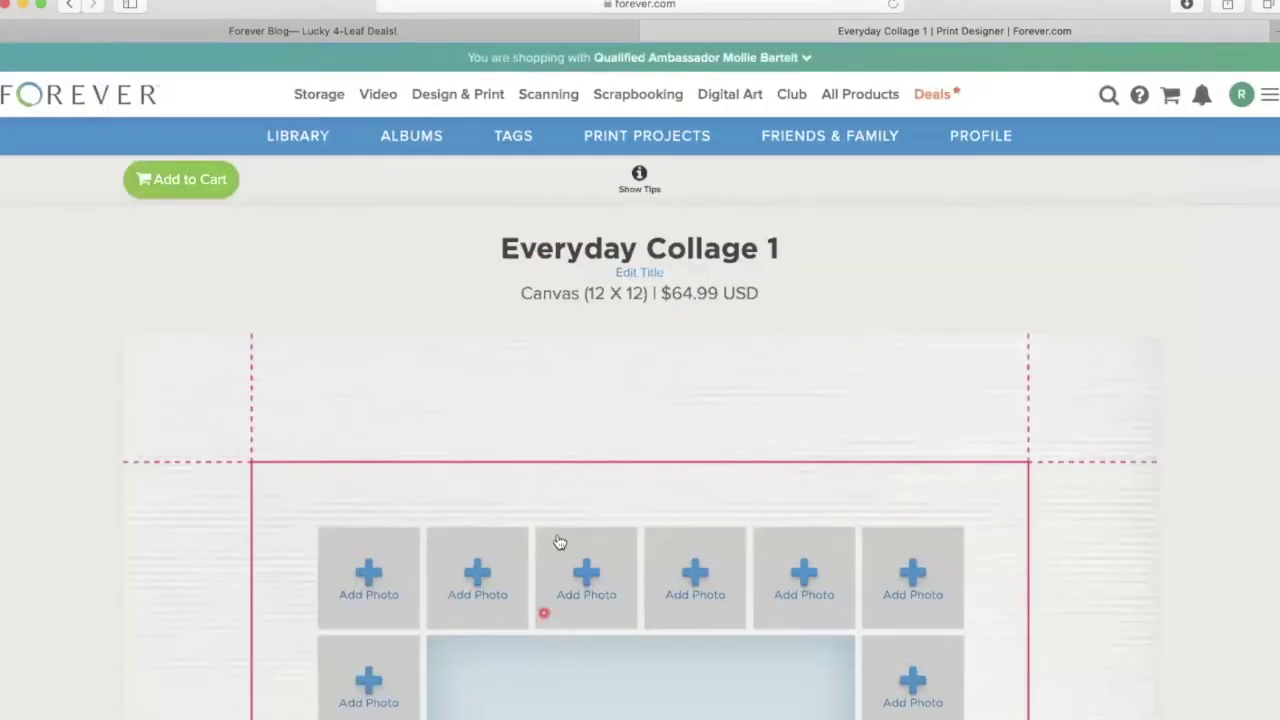
Retitle the canvas project with the family's surname followed by "Easter Memories" and update the project
scroll(828, 425, down, 2)
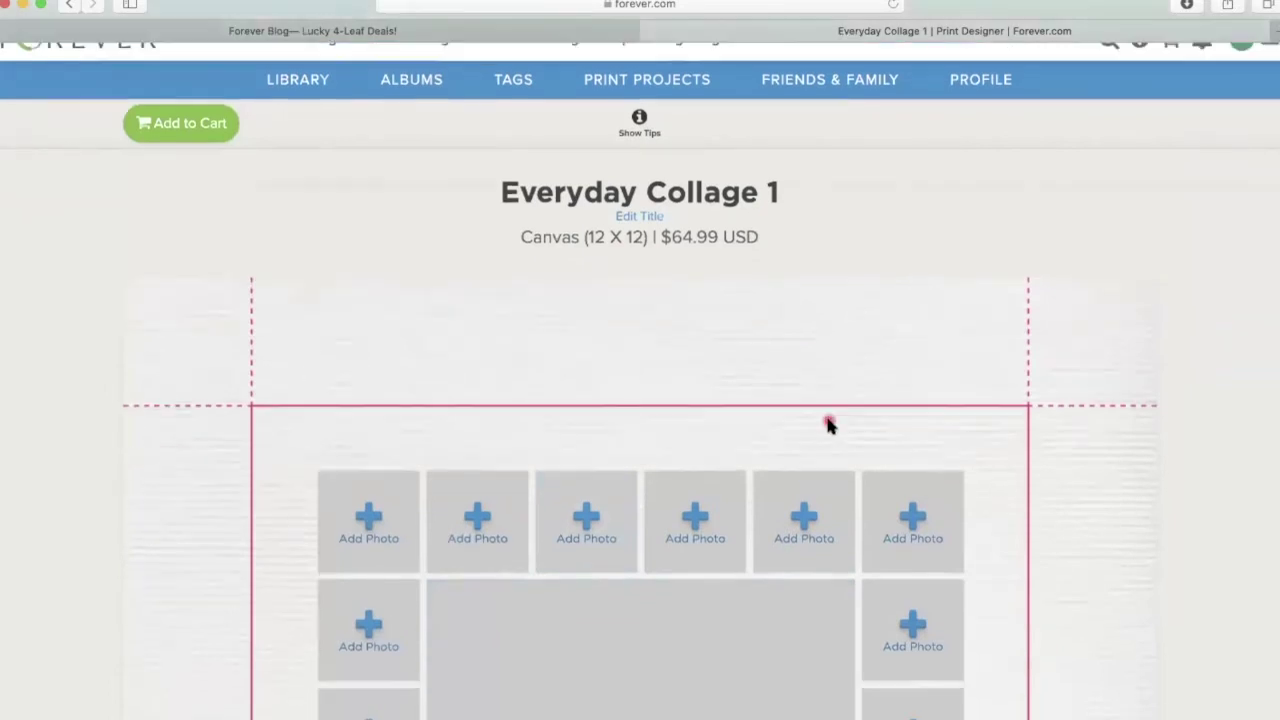
scroll(828, 425, down, 1)
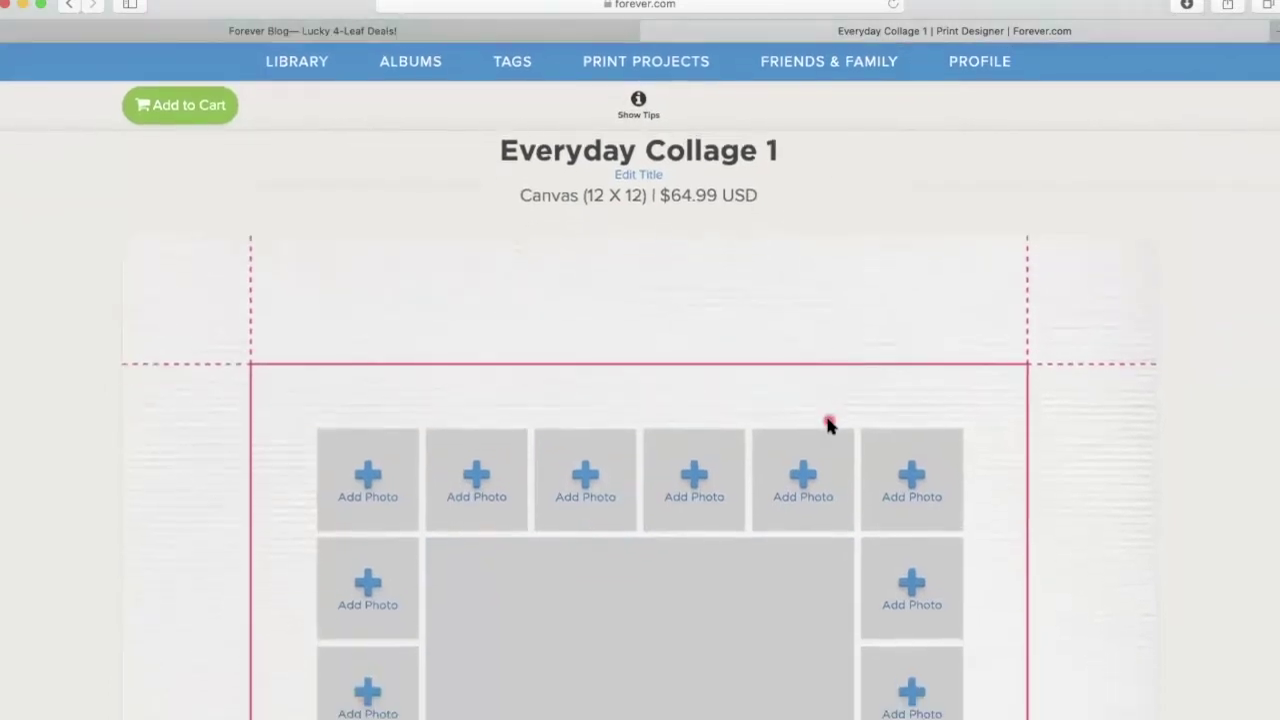
scroll(790, 300, up, 2)
triple_click(746, 206)
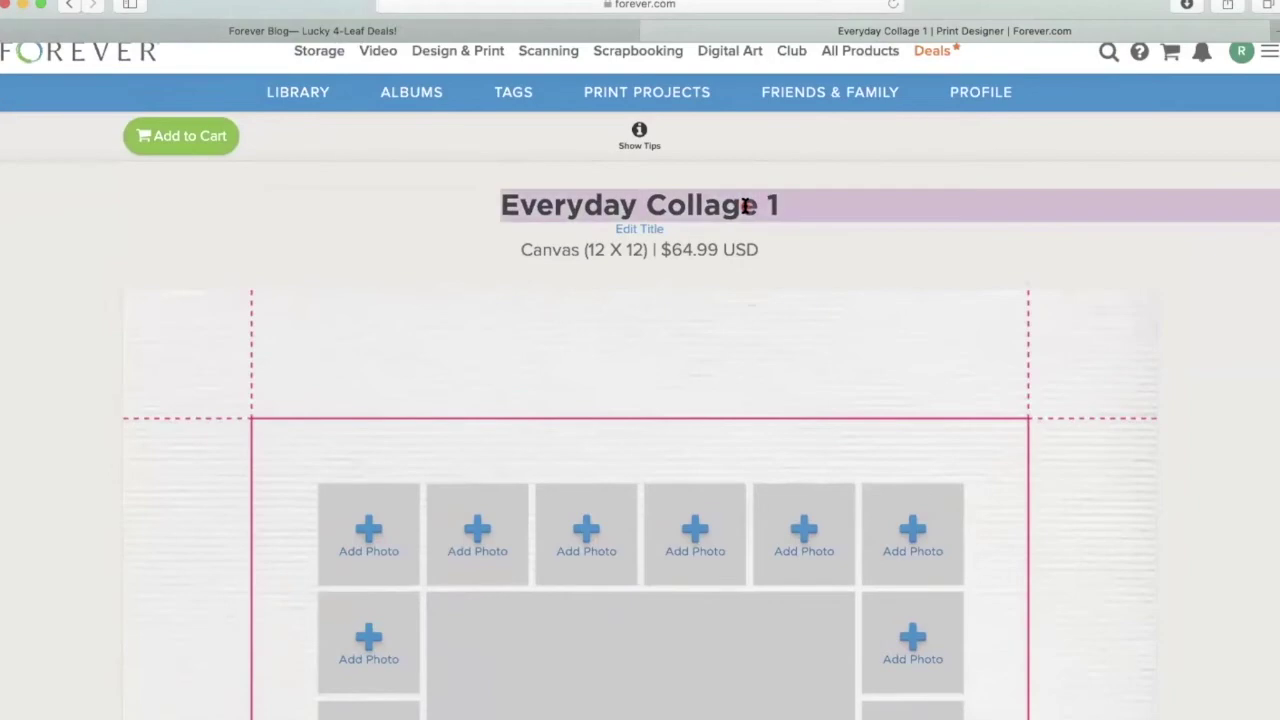
click(650, 232)
drag(651, 234, 335, 215)
text(Bartelt Easter Memroi)
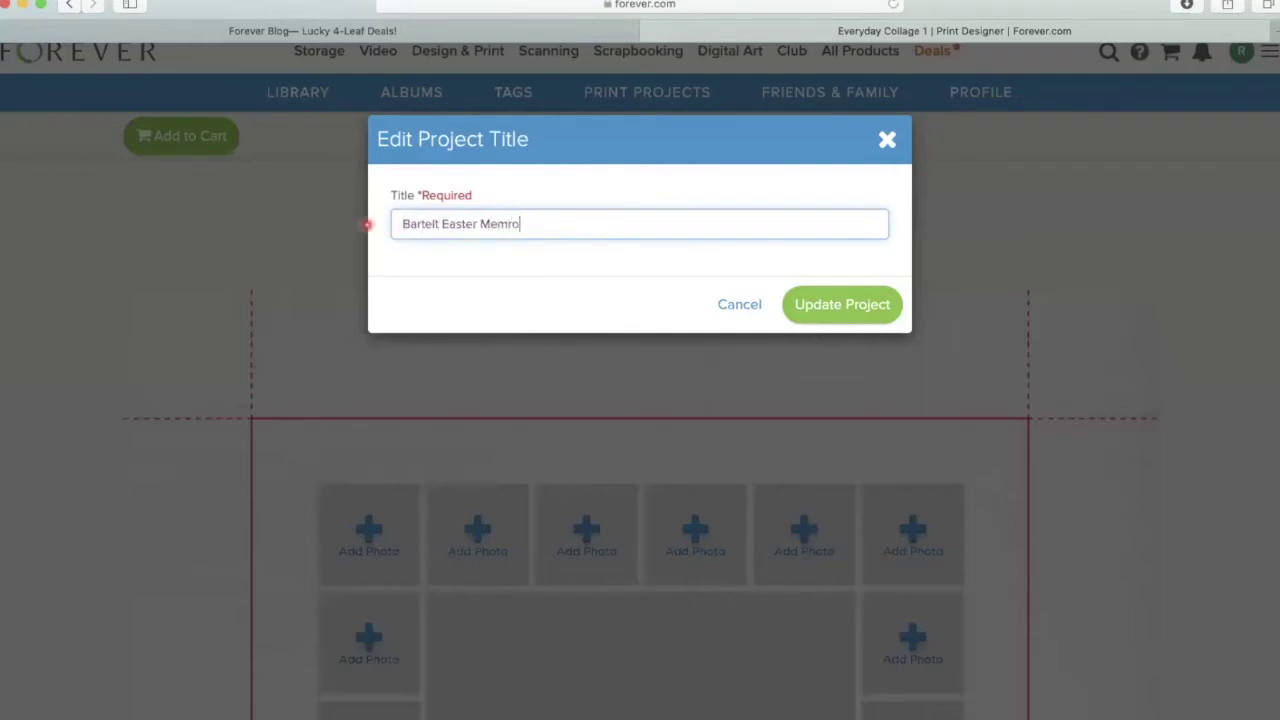
key(BackSpace)
key(BackSpace)
key(BackSpace)
text(ories)
click(886, 302)
Fill the first three top-row photo slots with the Apr 21, 2019, Apr 1, 2018 and Apr 21, 2014 photos, in that order
scroll(866, 398, down, 1)
scroll(866, 398, down, 5)
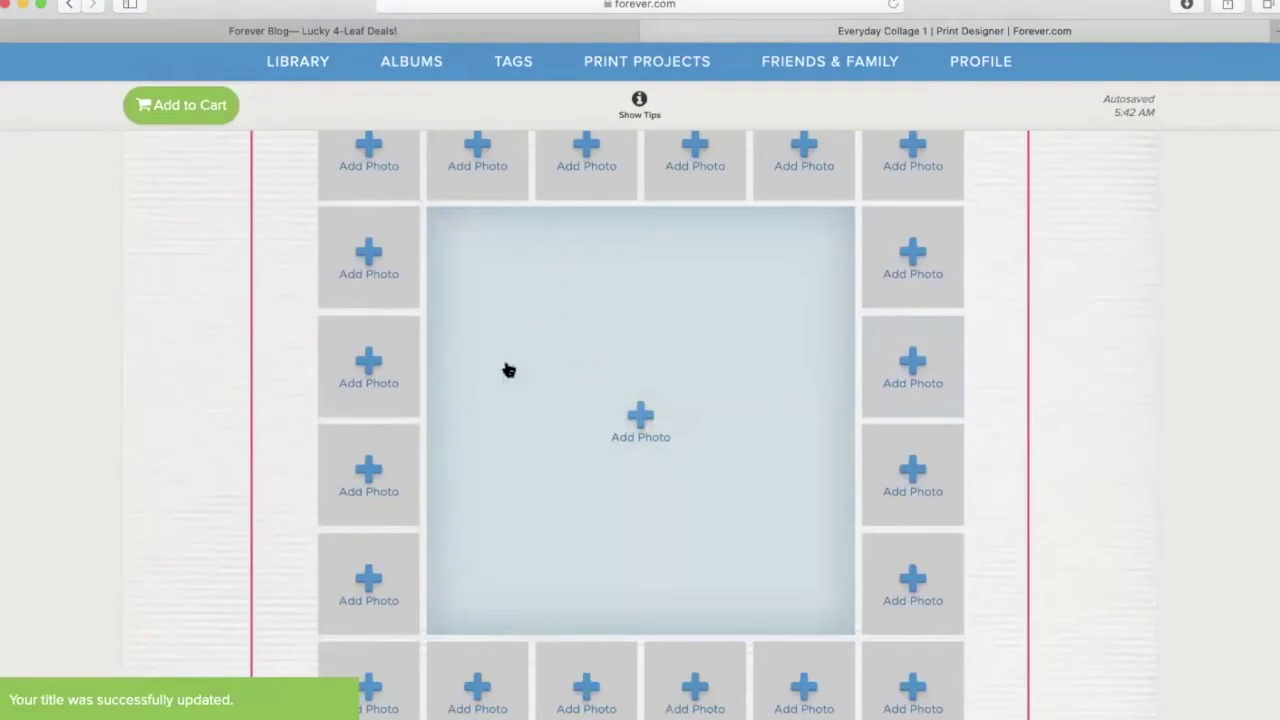
click(376, 151)
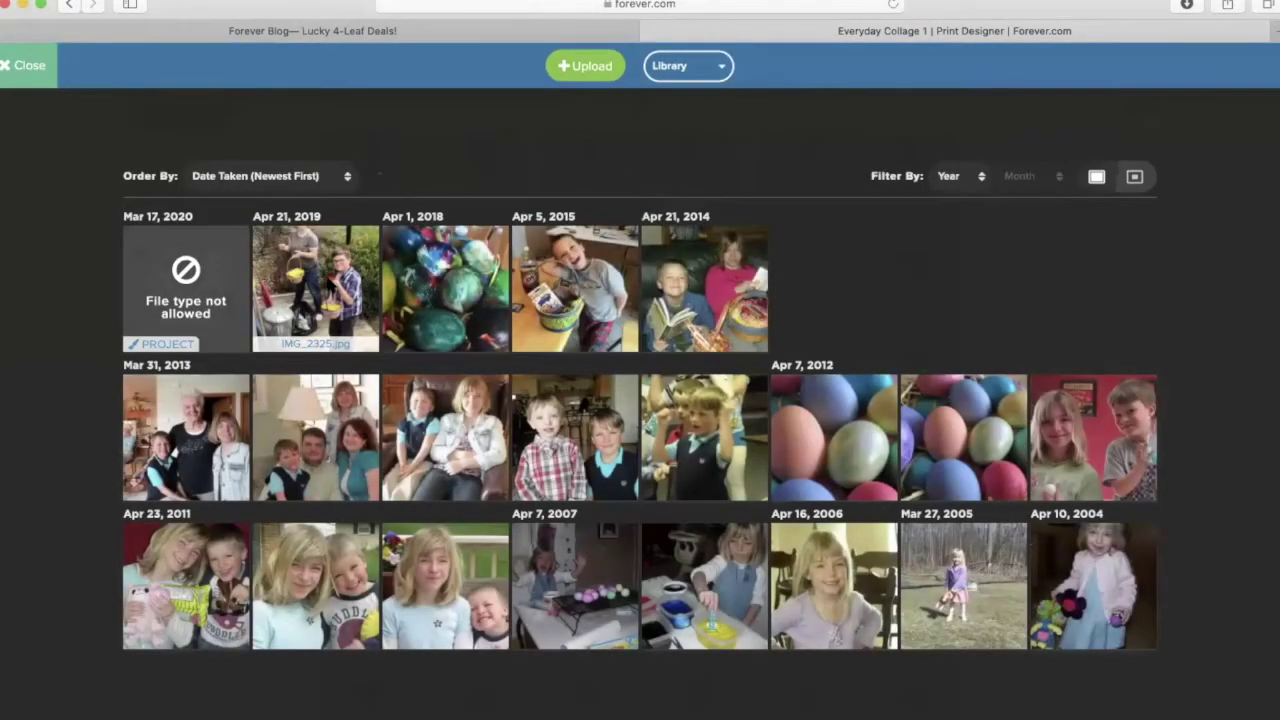
click(332, 283)
click(494, 163)
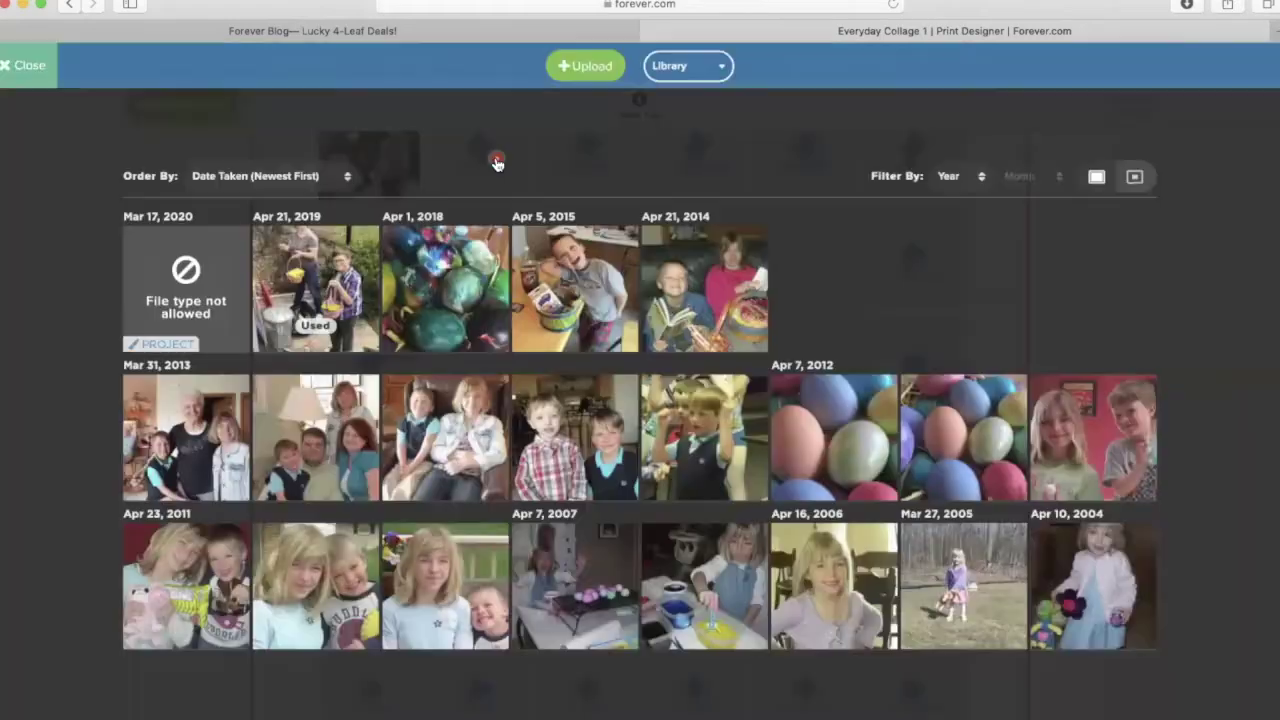
click(457, 274)
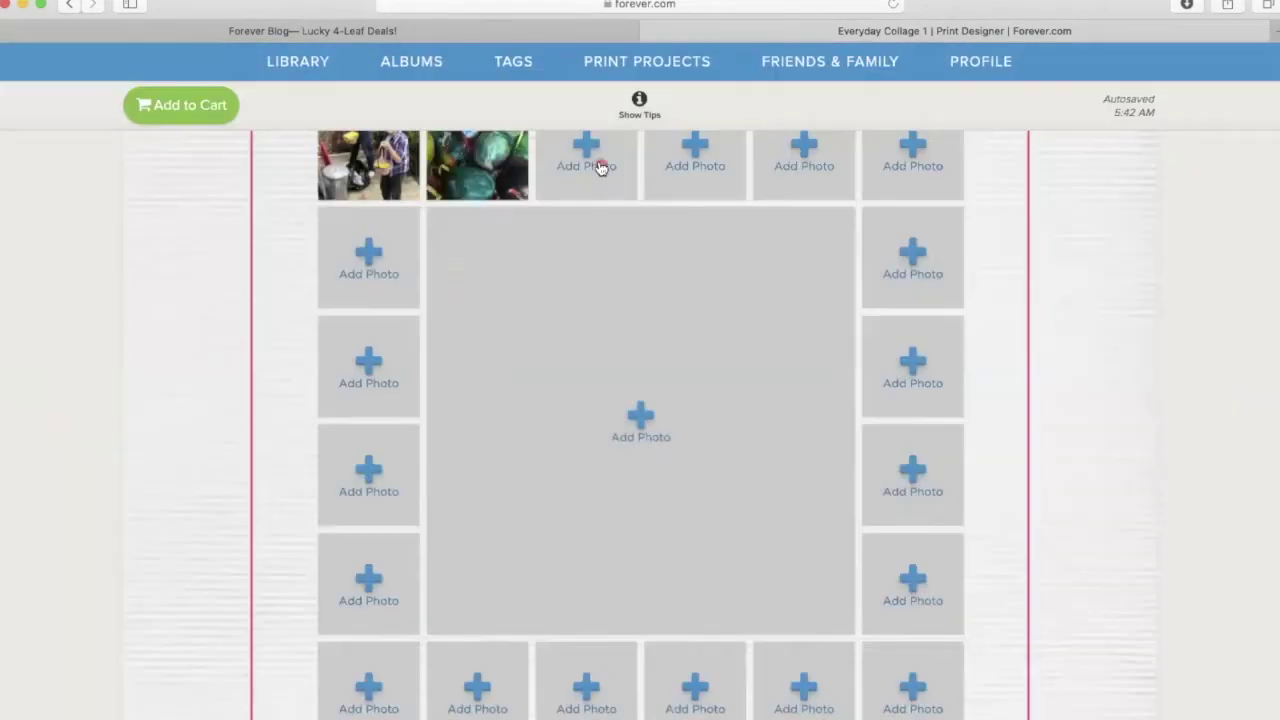
click(600, 167)
click(688, 270)
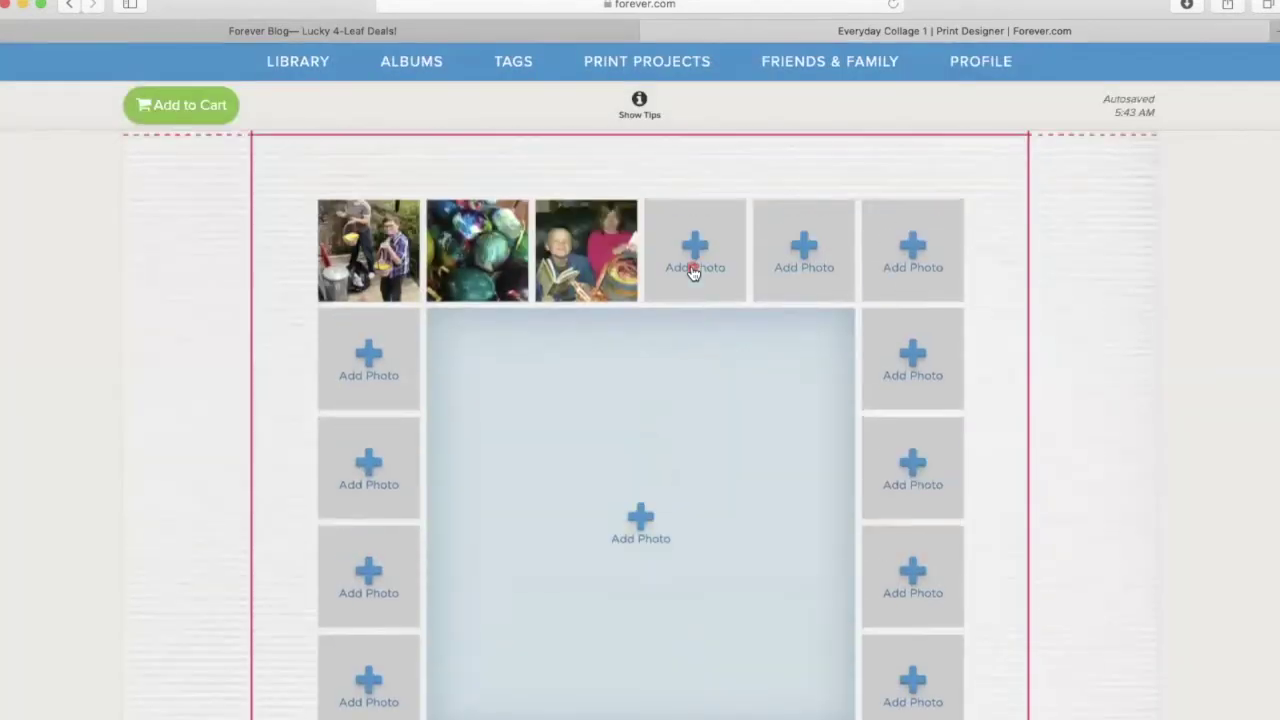
Fill the remaining top-row slots with Mar 31, 2013 and Apr 7, 2012 photos, and the slot below the right corner with the Mar 27, 2005 photo
click(700, 252)
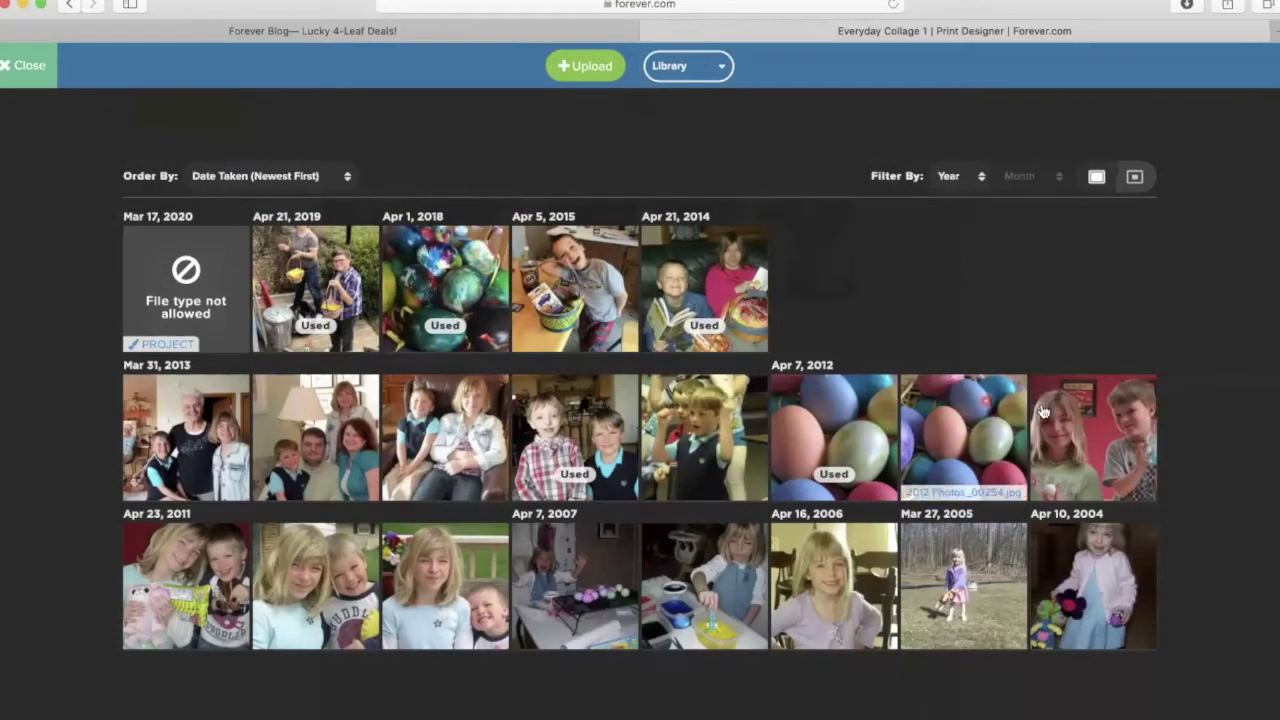
click(1085, 420)
click(900, 362)
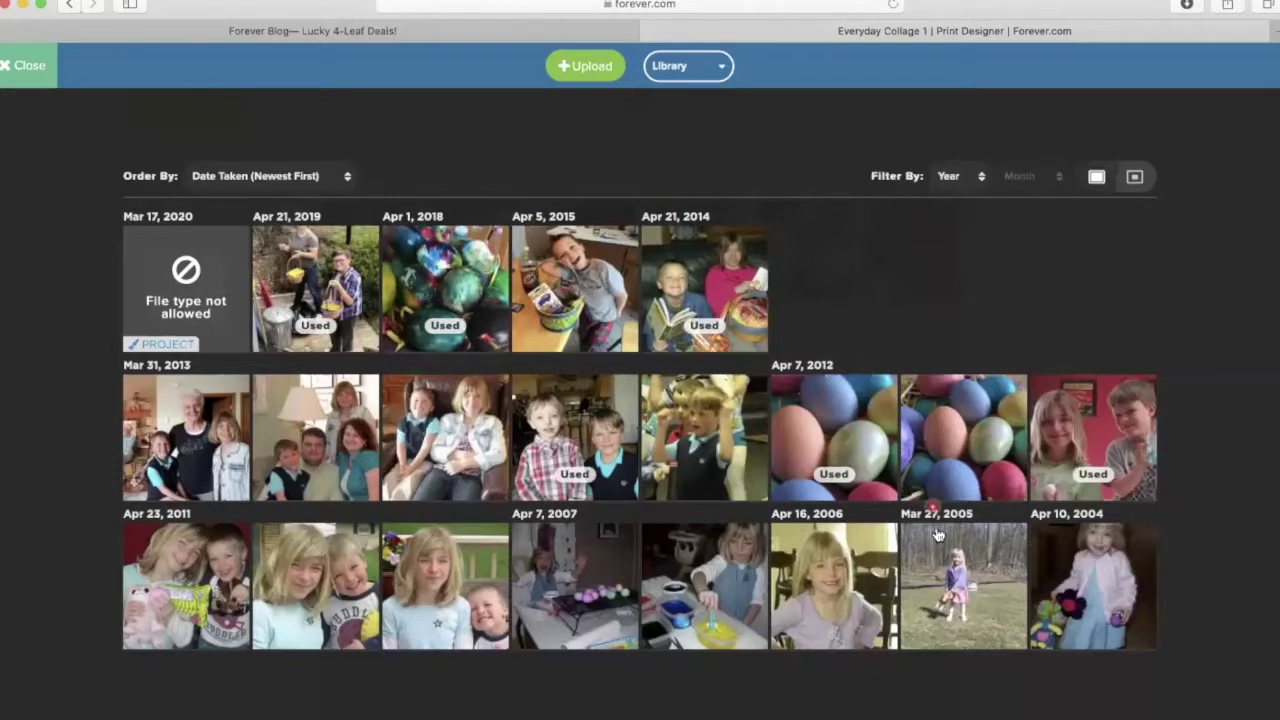
click(968, 585)
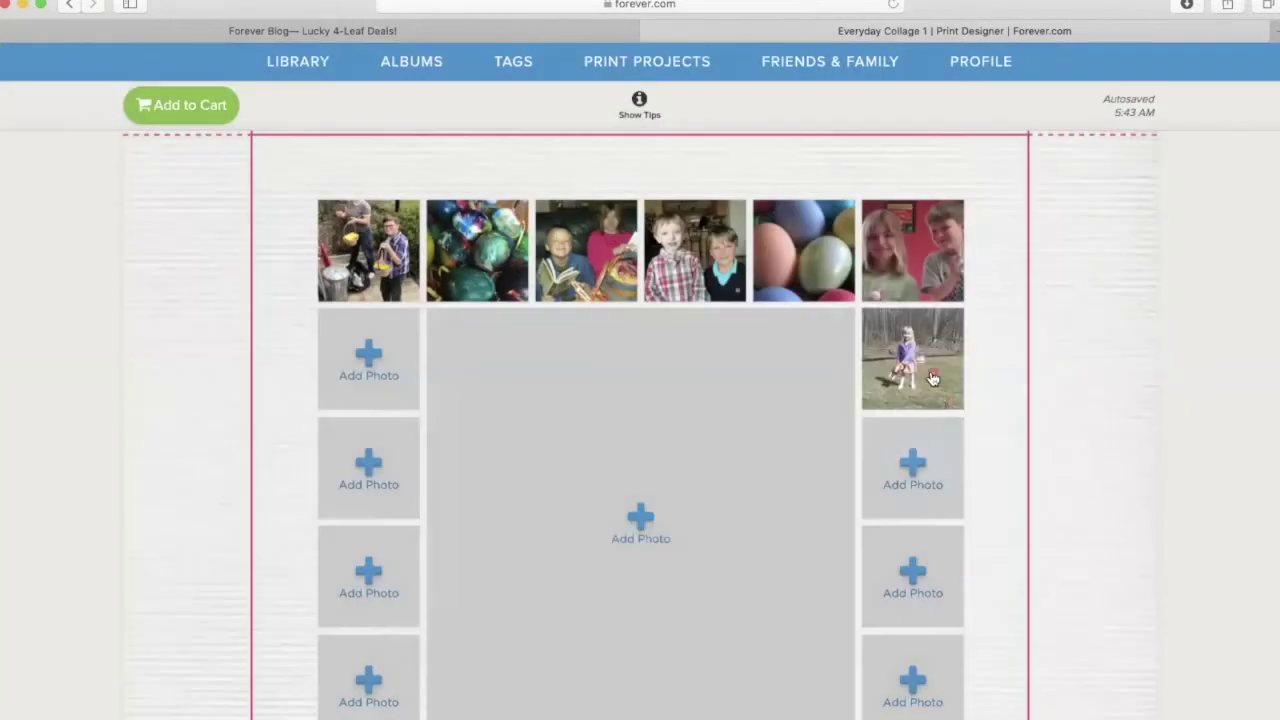
Enlarge the Mar 27, 2005 photo within its slot directly below the collage's upper-right corner
click(926, 377)
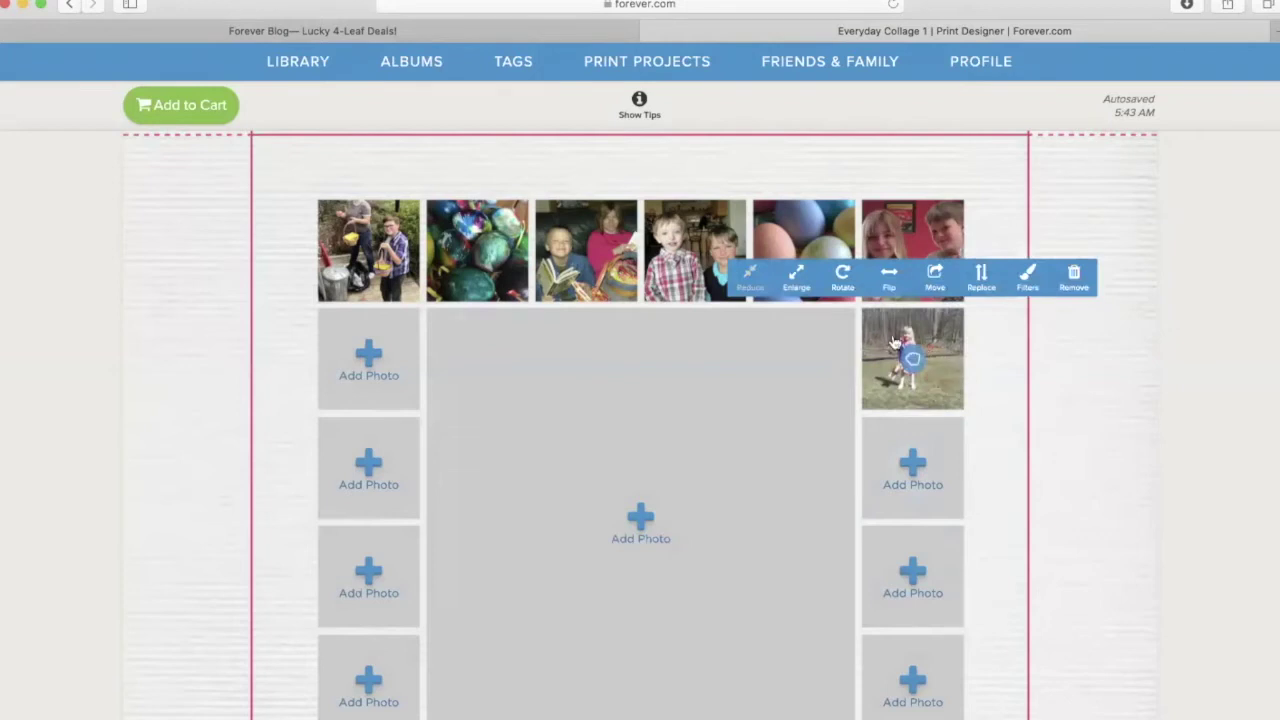
click(797, 281)
click(797, 281)
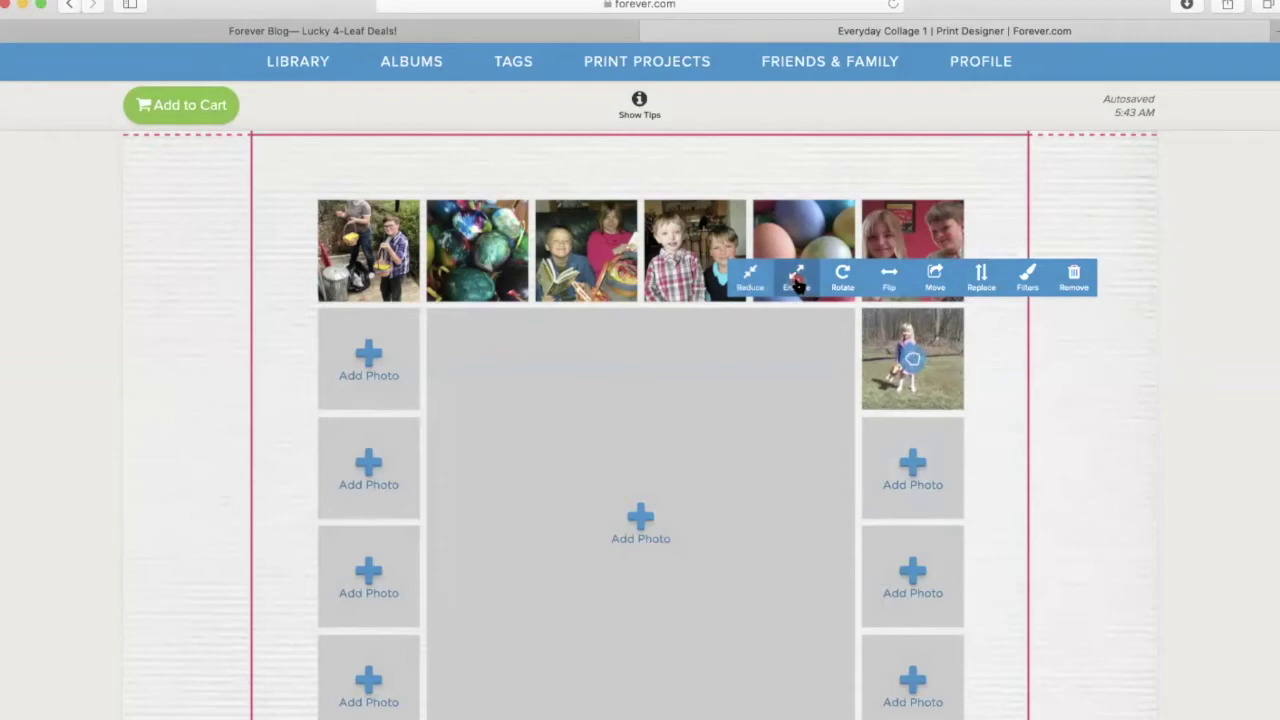
click(797, 283)
click(797, 283)
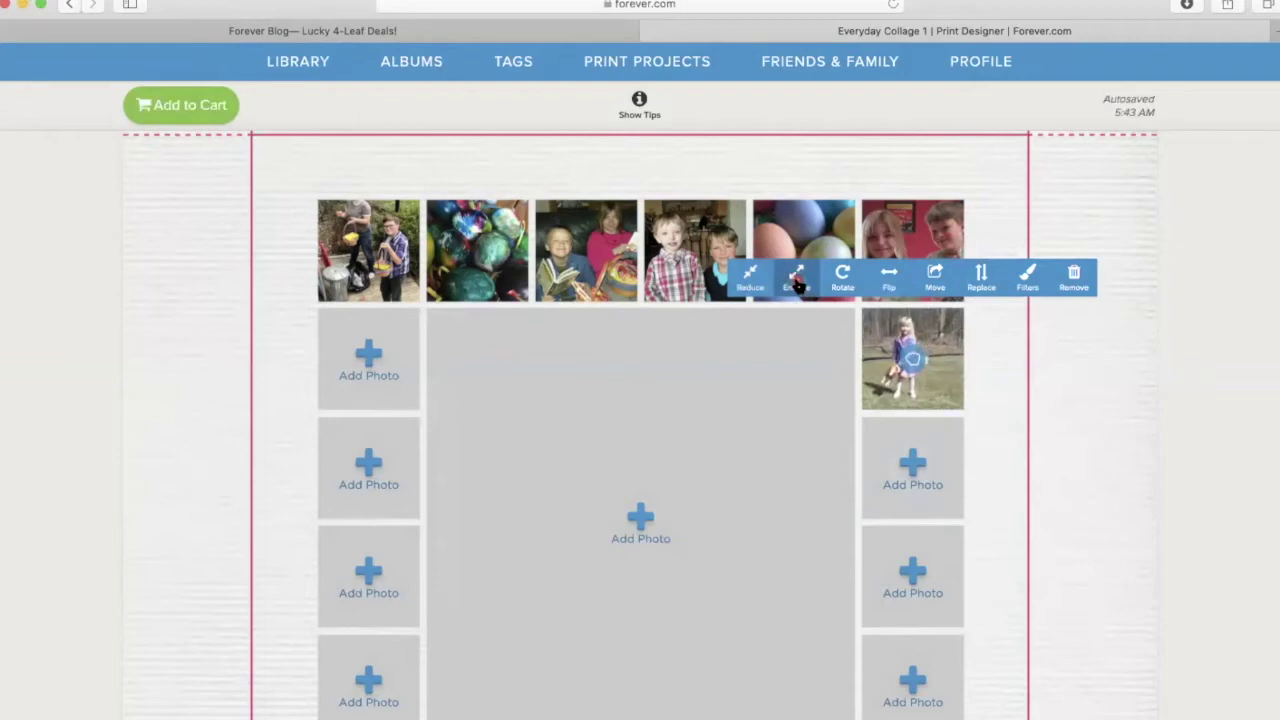
Flip the Mar 27, 2005 photo horizontally, flip it back, and open its filter options
click(890, 290)
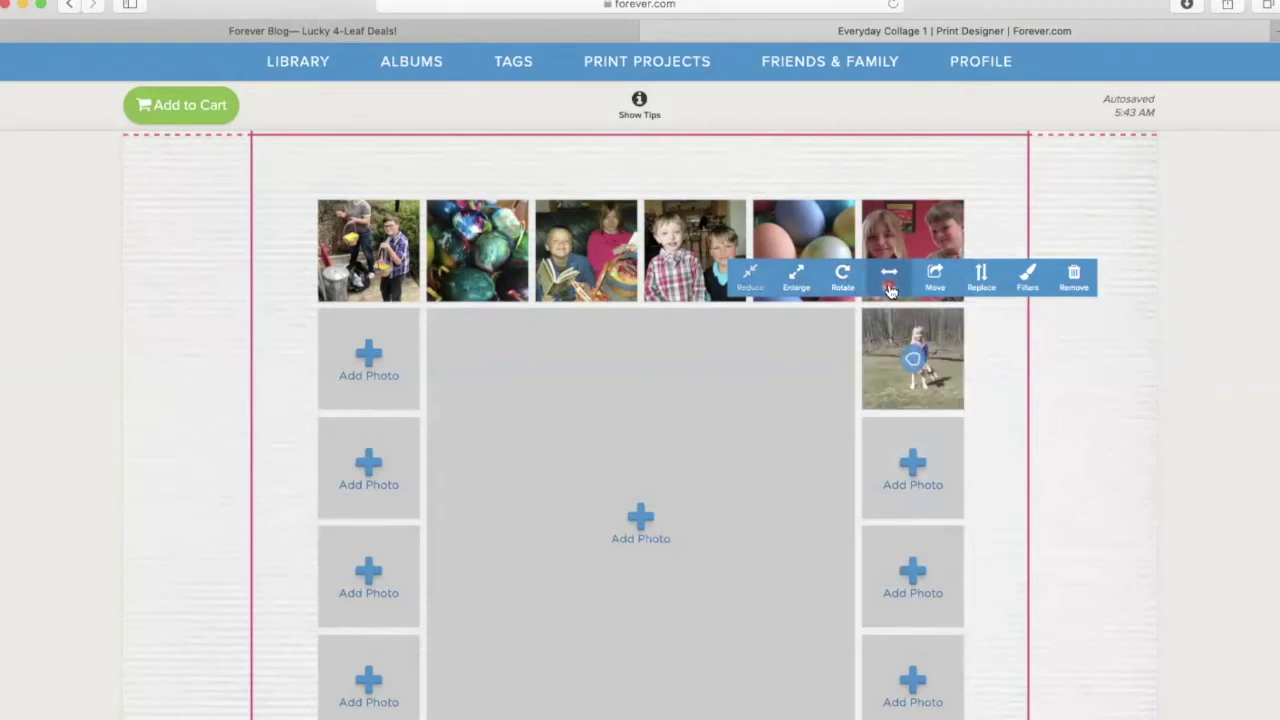
click(890, 290)
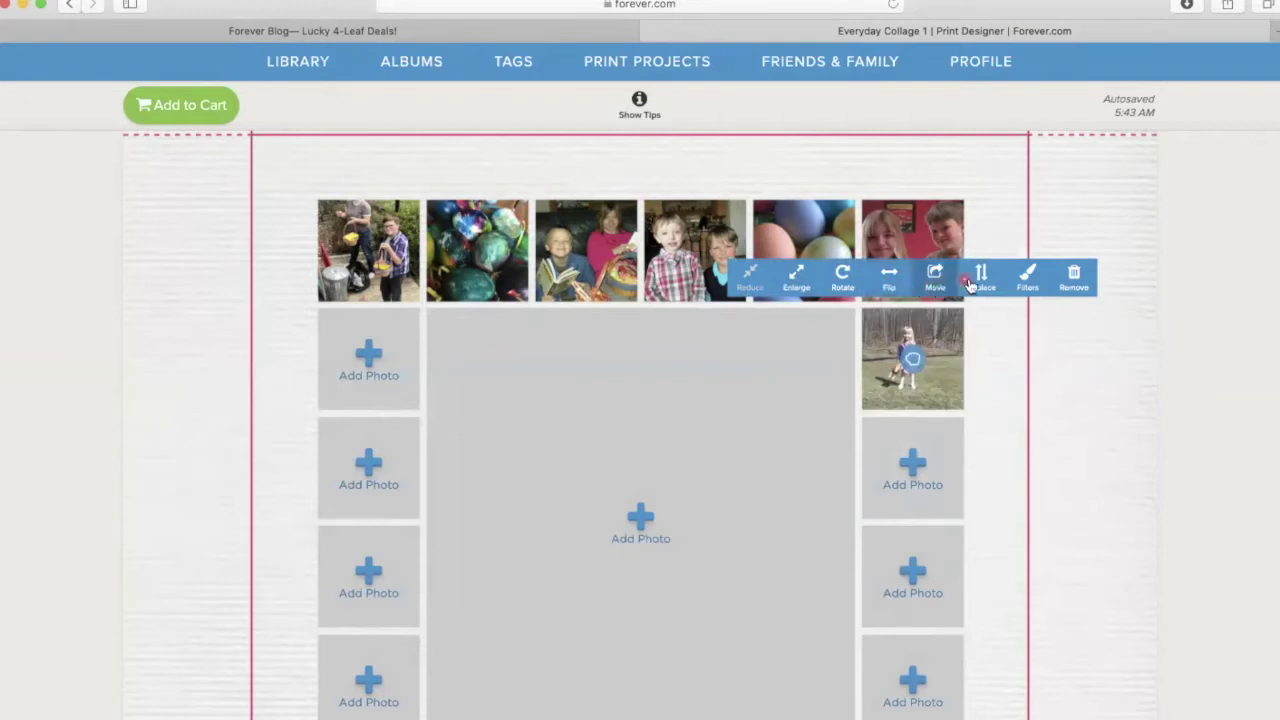
click(1026, 282)
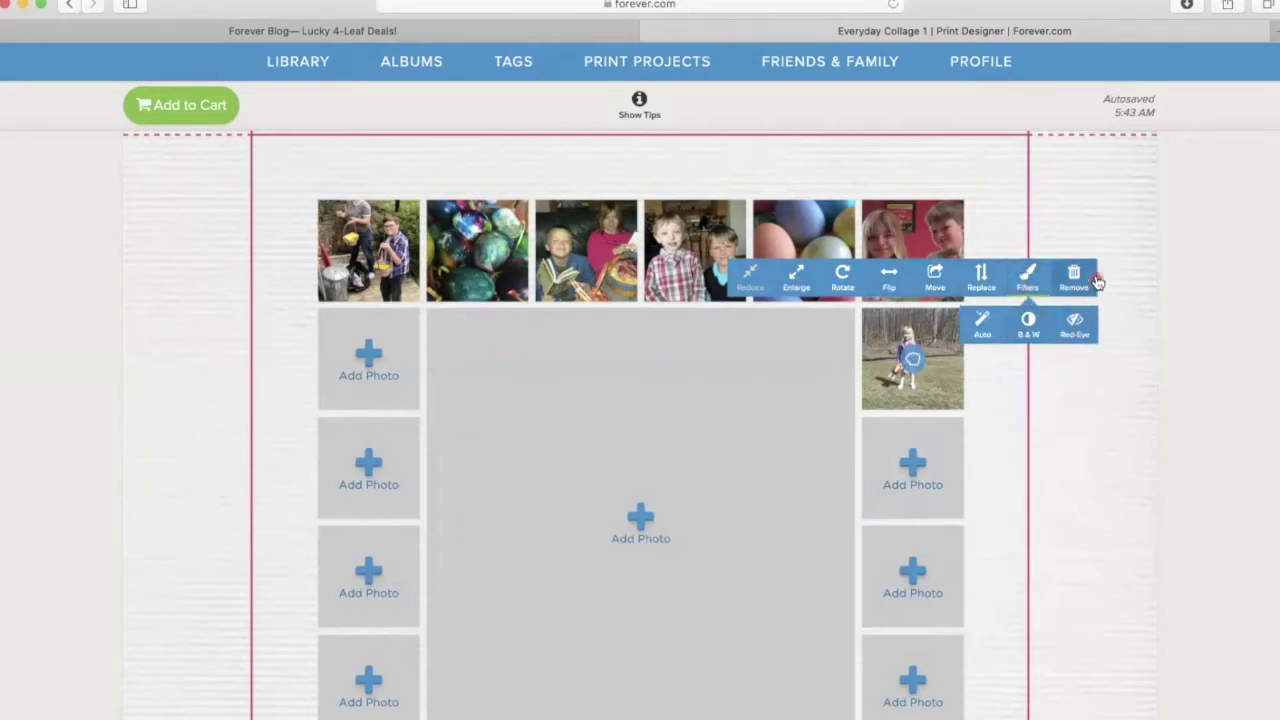
Fill the three empty right-column slots downward with a Mar 31, 2013, an Apr 23, 2011 and another Mar 31, 2013 photo
click(912, 465)
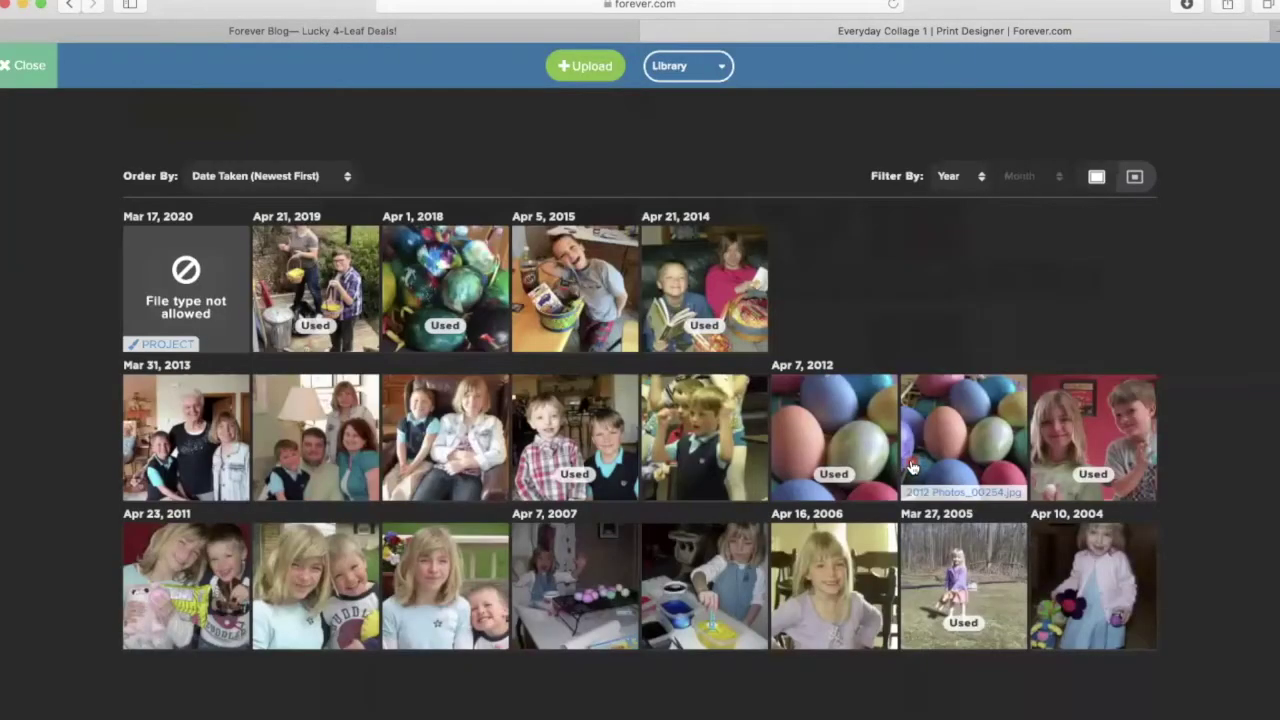
key(Escape)
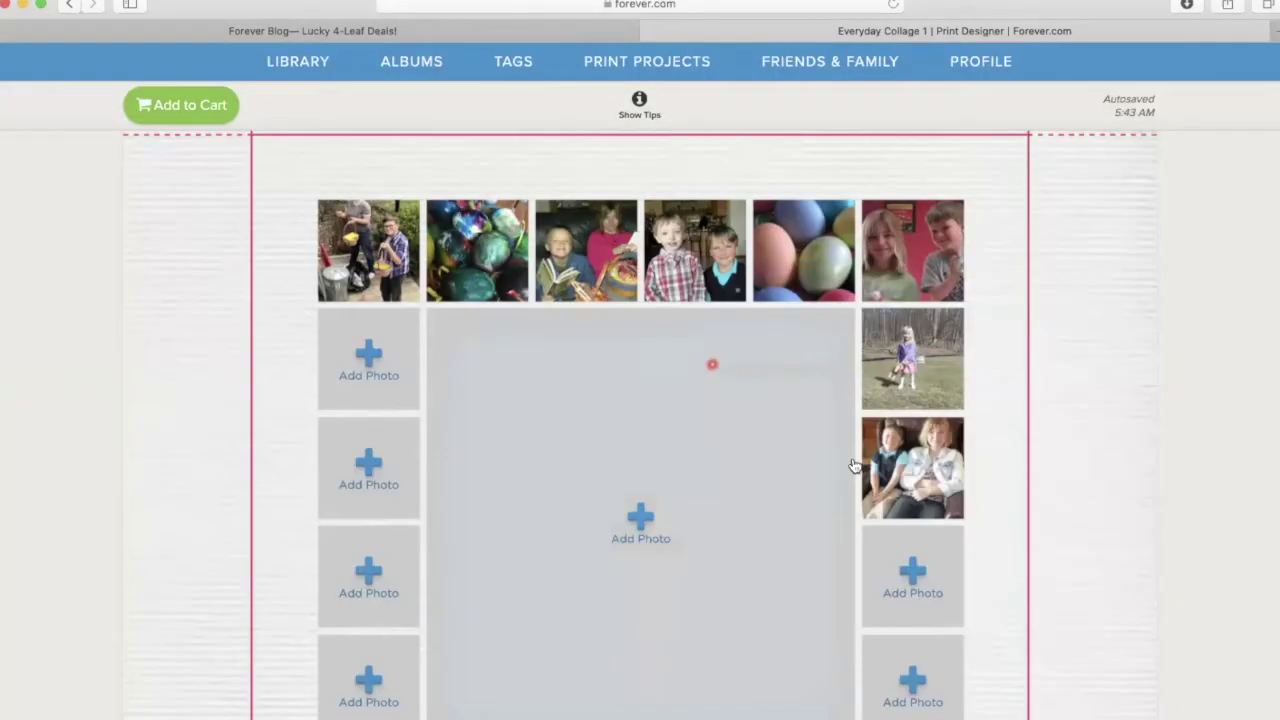
click(905, 590)
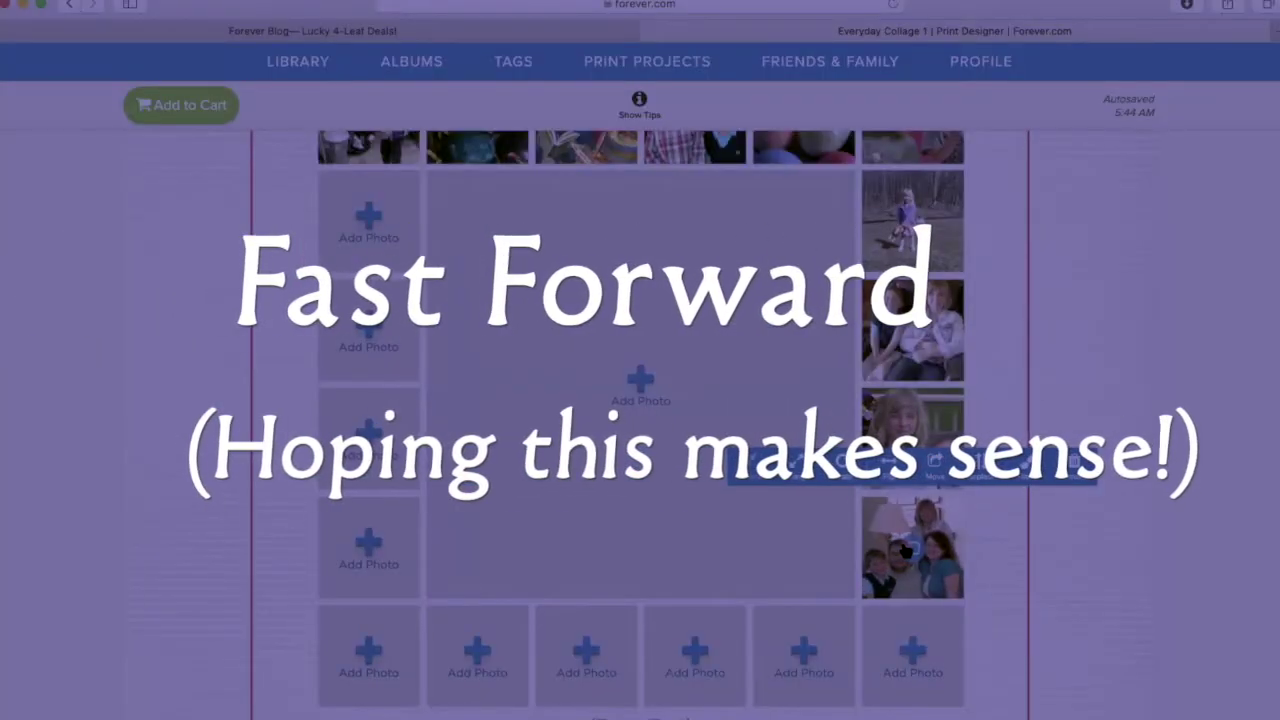
Fill the bottom row's three rightmost slots, from the right, with the Apr 16, 2006, a Mar 31, 2013 and the Apr 10, 2004 photo
click(918, 650)
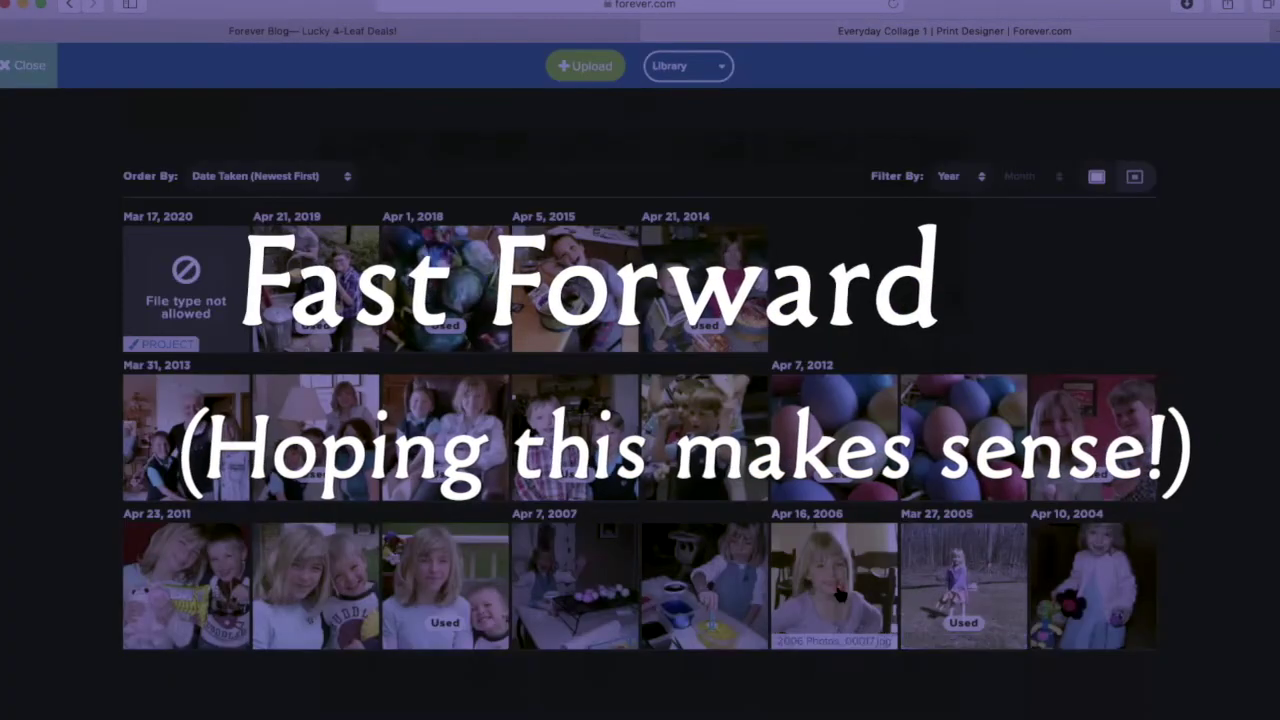
click(835, 640)
click(806, 651)
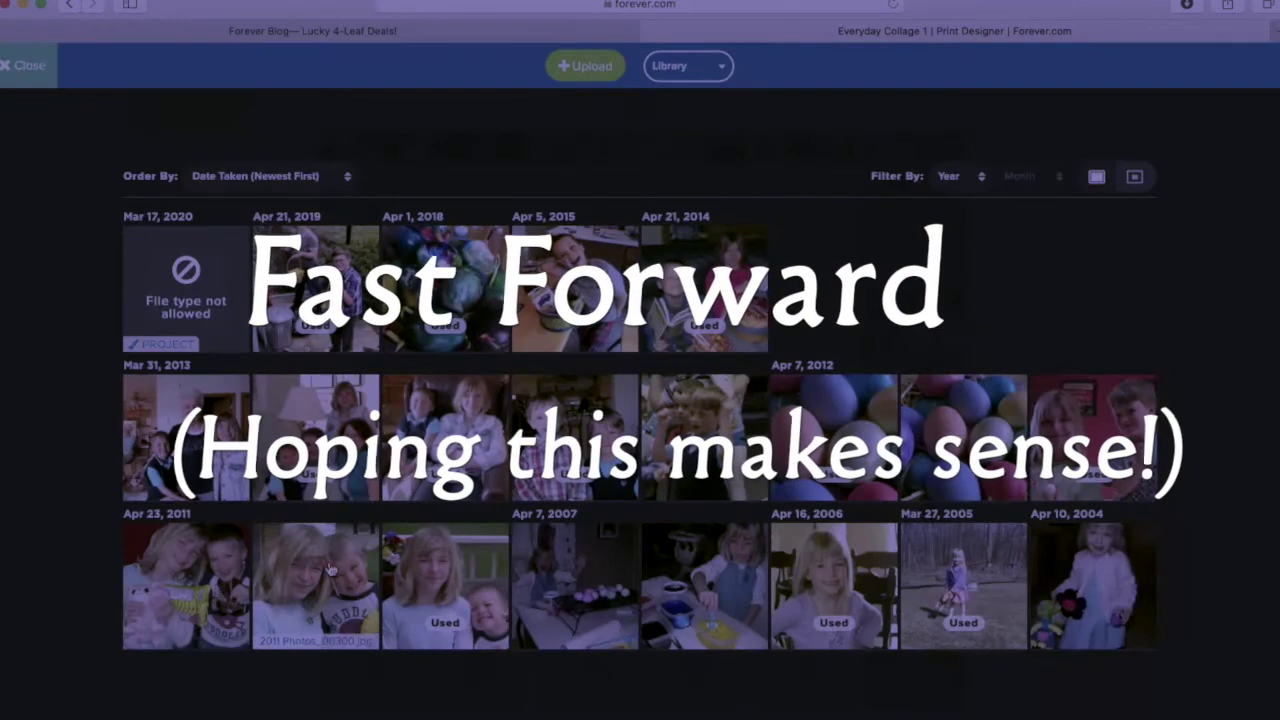
click(445, 450)
click(716, 673)
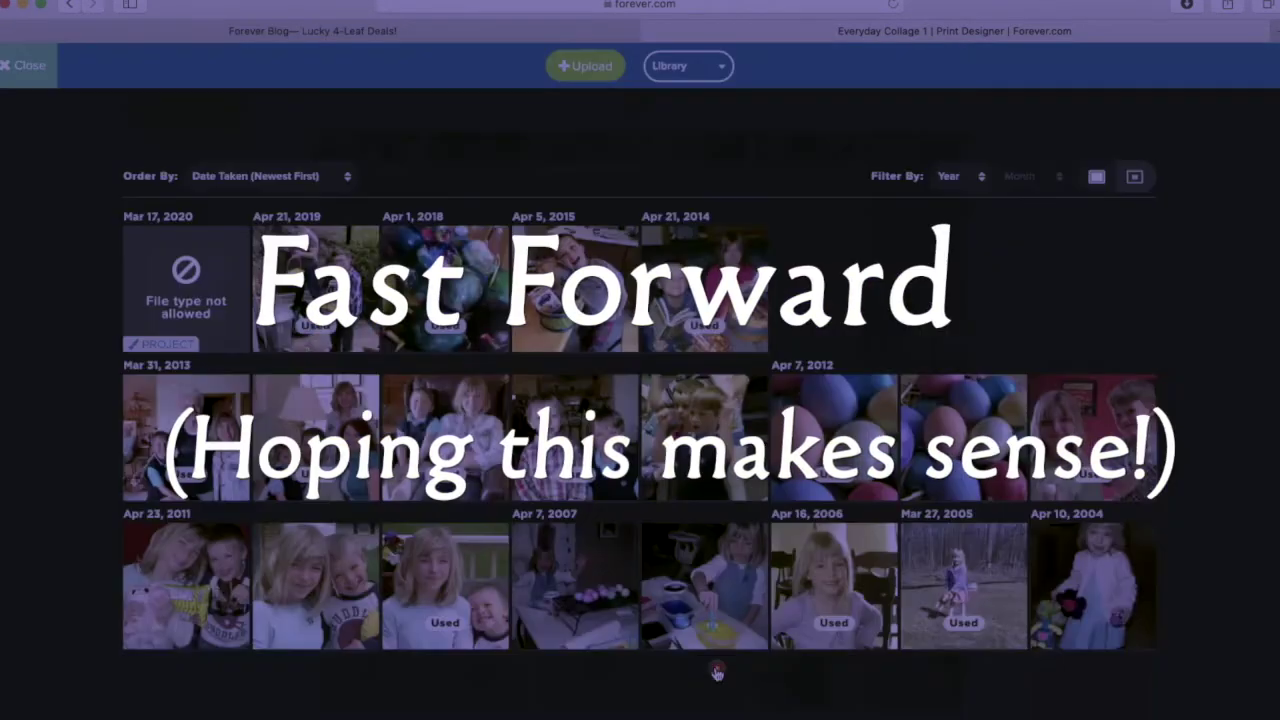
click(708, 640)
click(708, 655)
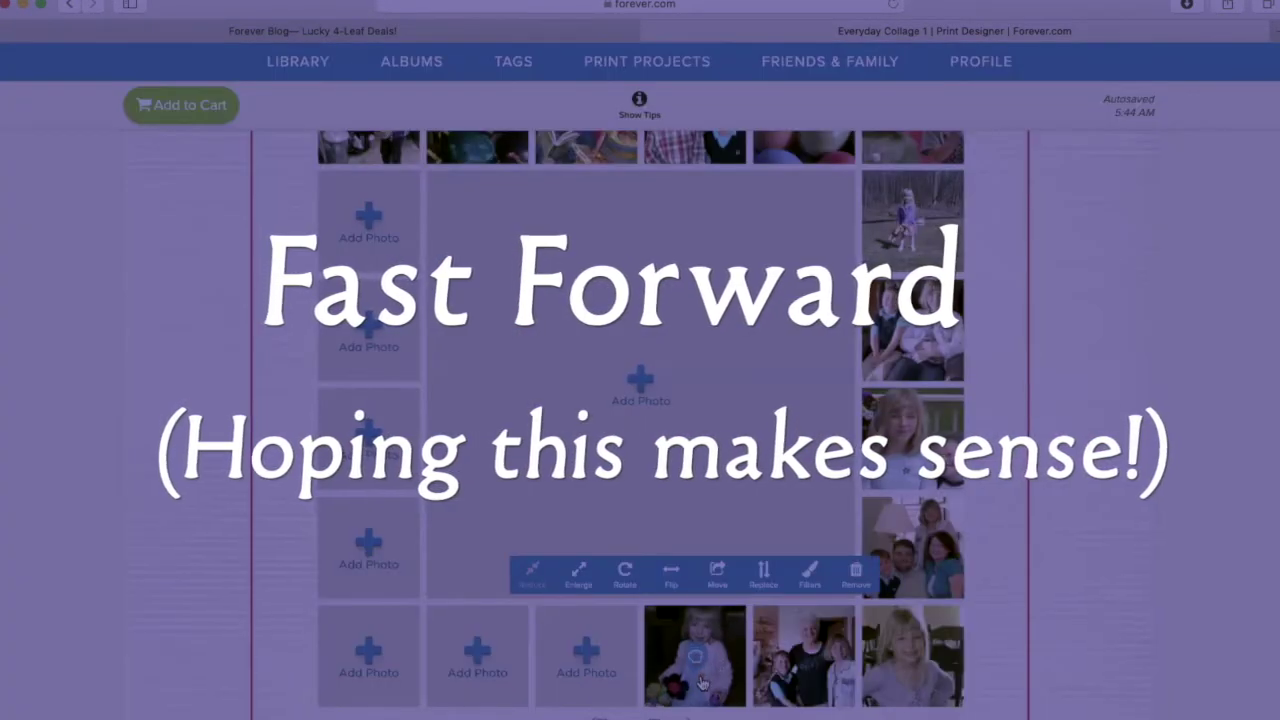
Fill the remaining bottom-row slots, moving leftward, with the two Apr 7, 2007 photos and the Apr 5, 2015 photo
click(578, 585)
click(572, 598)
click(370, 400)
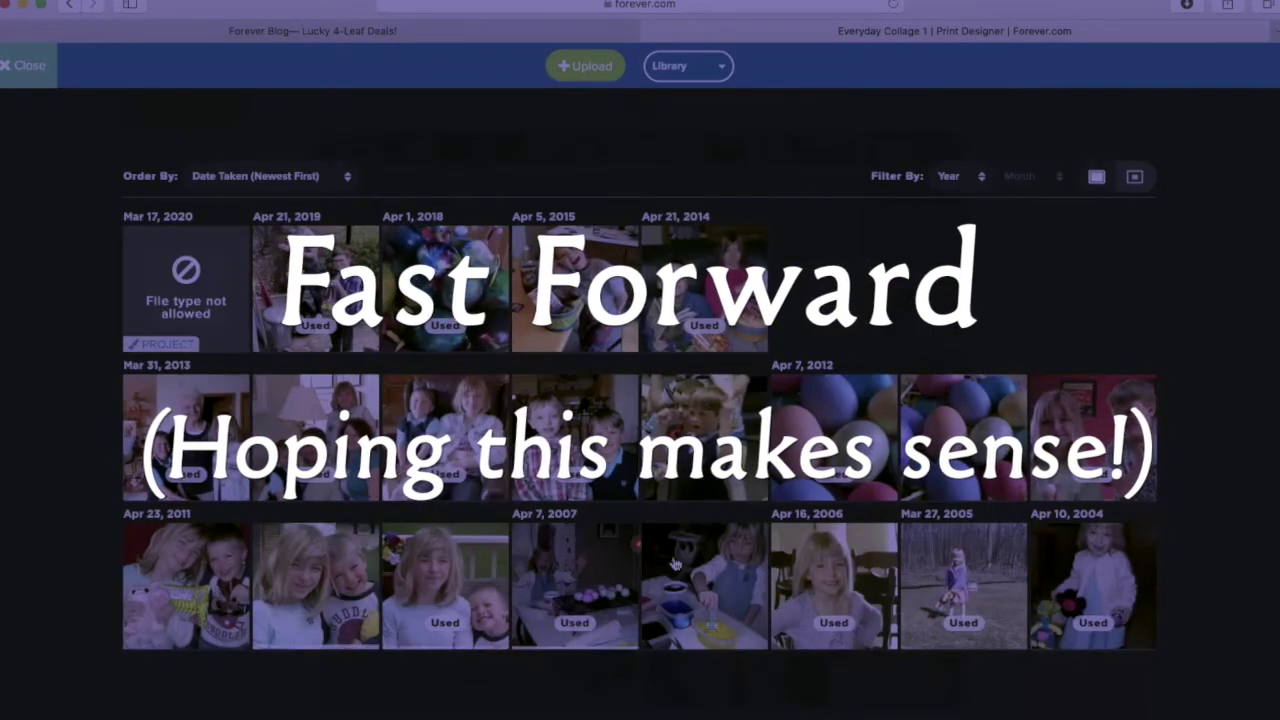
click(378, 396)
click(371, 642)
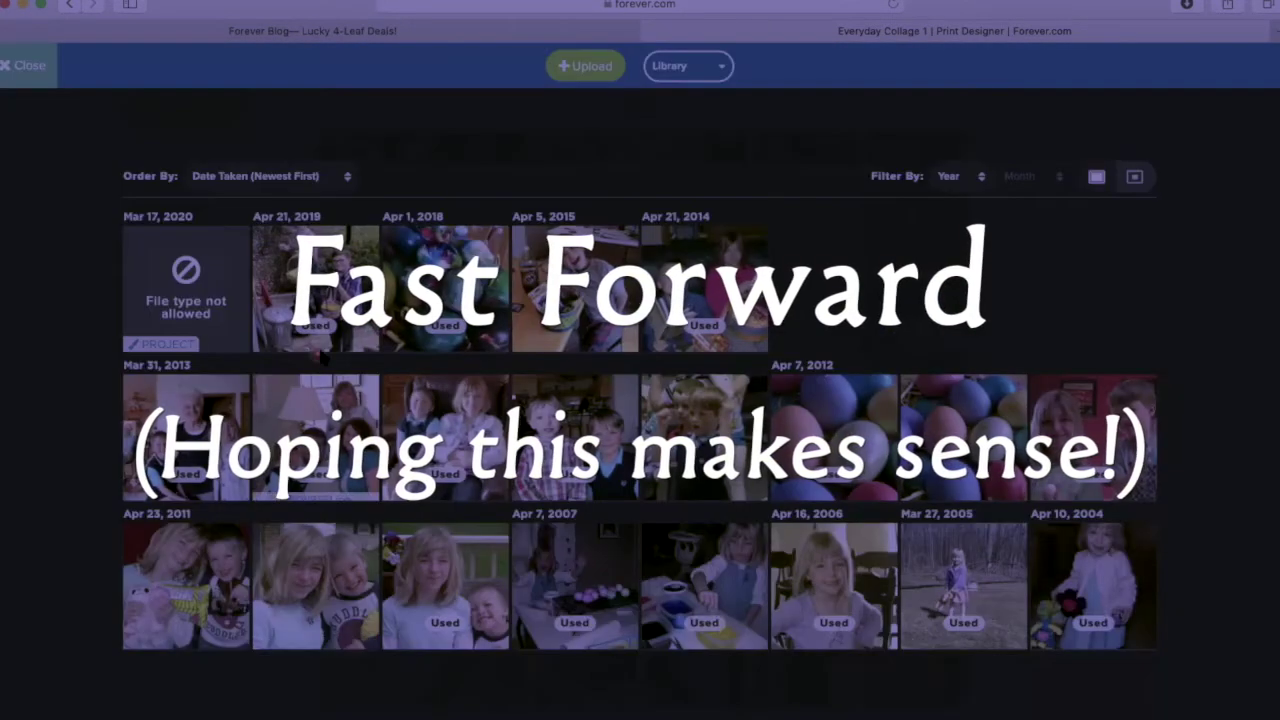
click(330, 588)
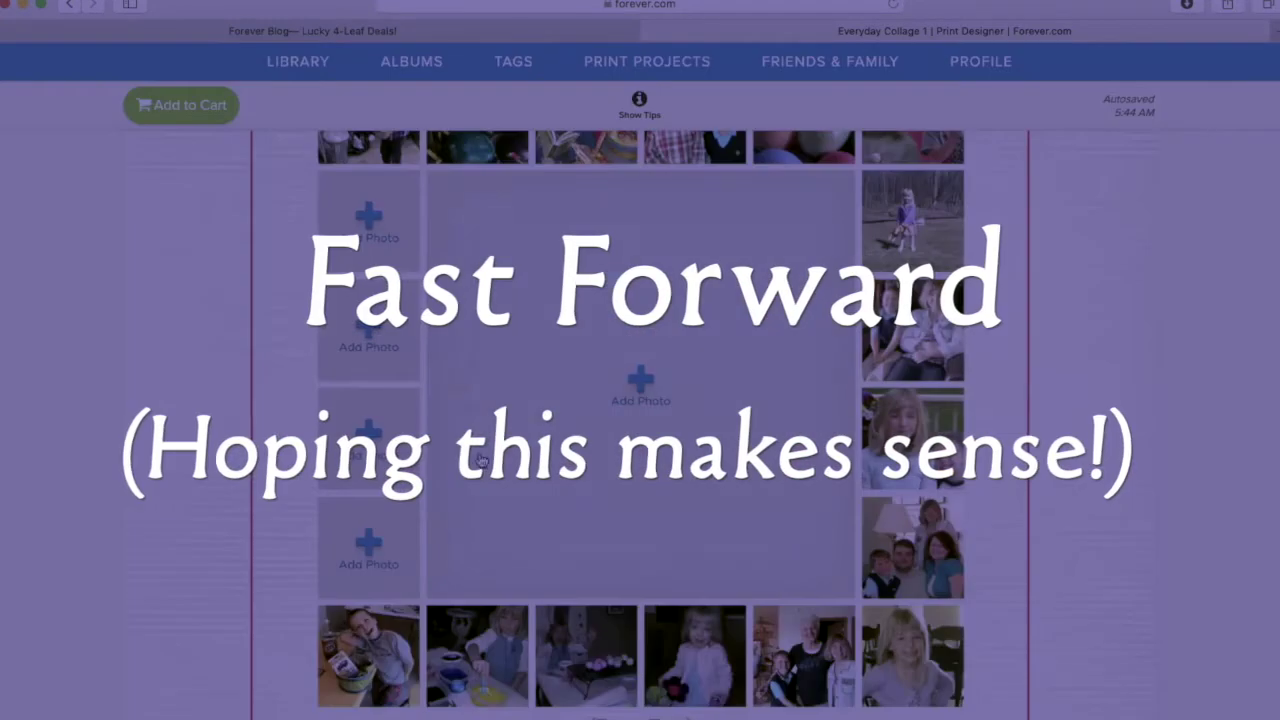
Fill the left column upward with Mar 31, 2013, Apr 7, 2012 and two Apr 23, 2011 photos, and the large centre slot with an Apr 23, 2011 photo
click(368, 548)
click(438, 432)
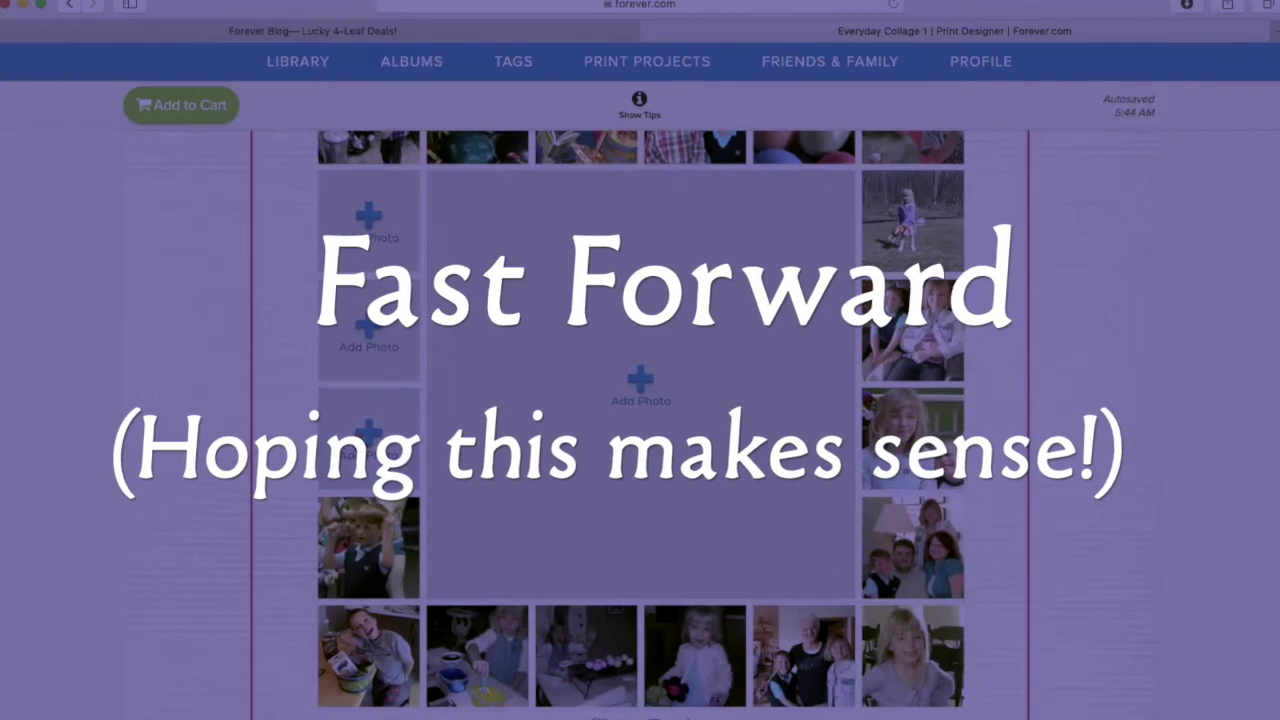
click(438, 432)
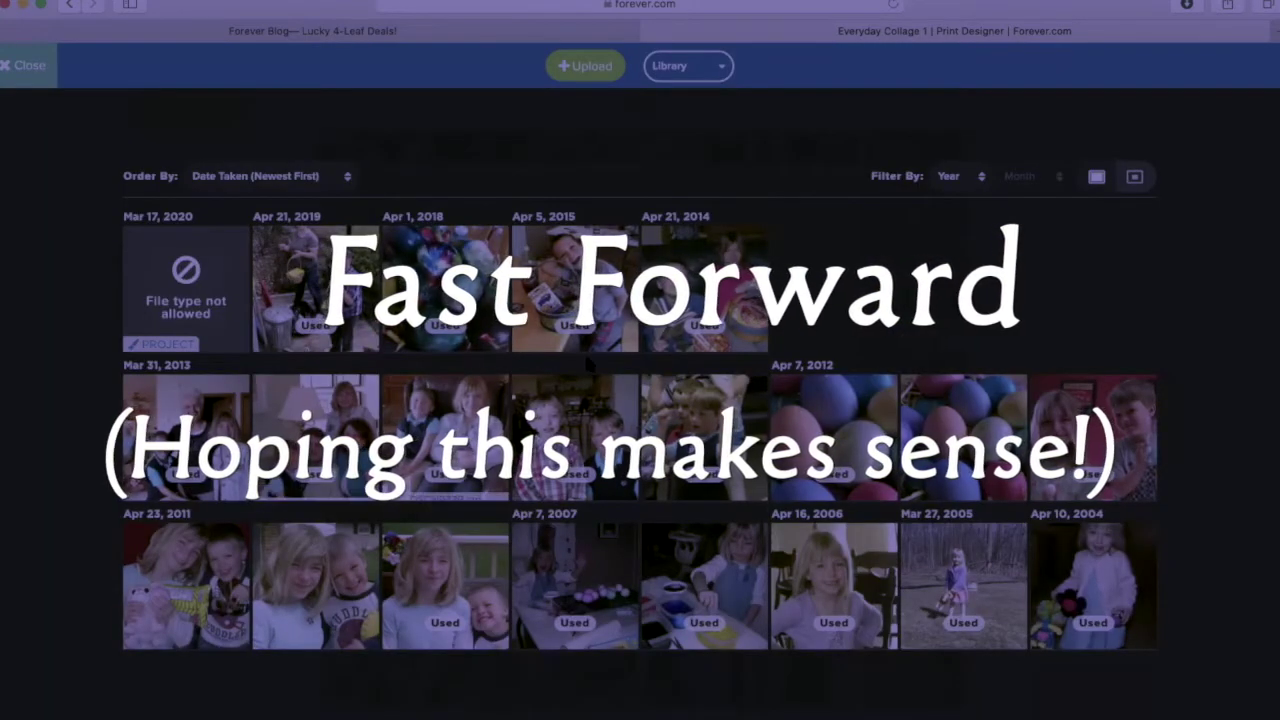
click(963, 437)
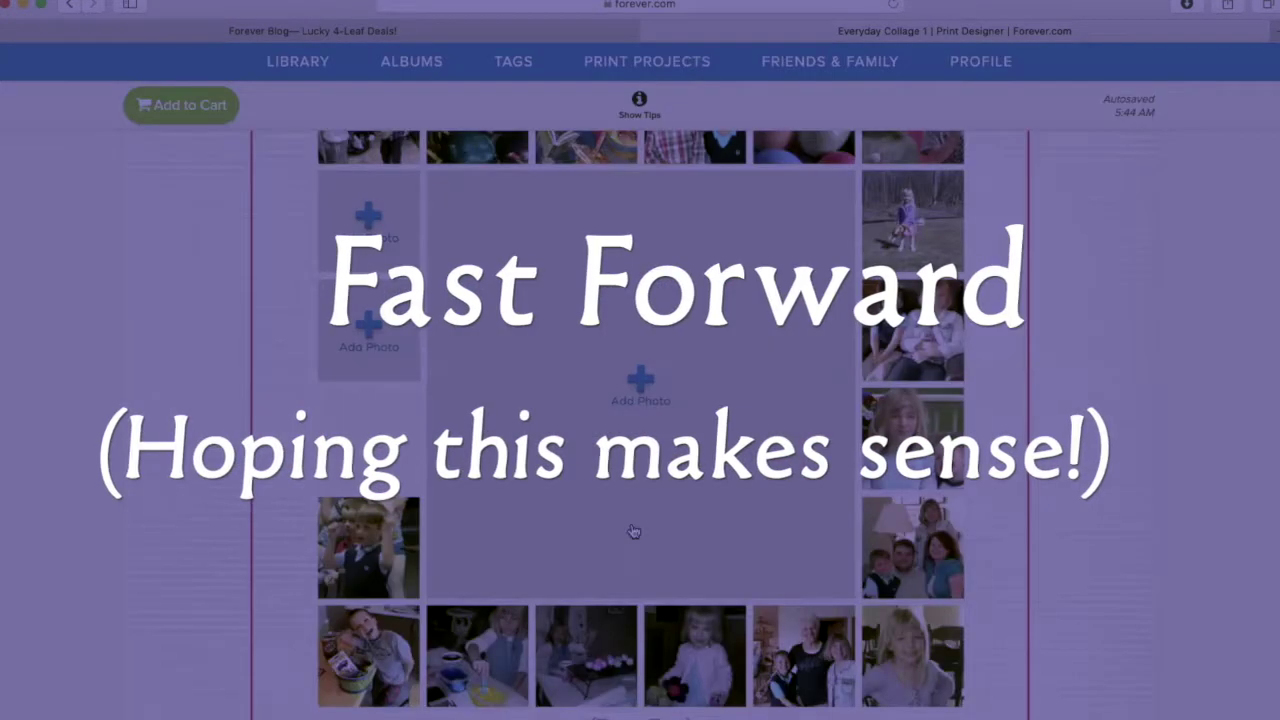
click(372, 334)
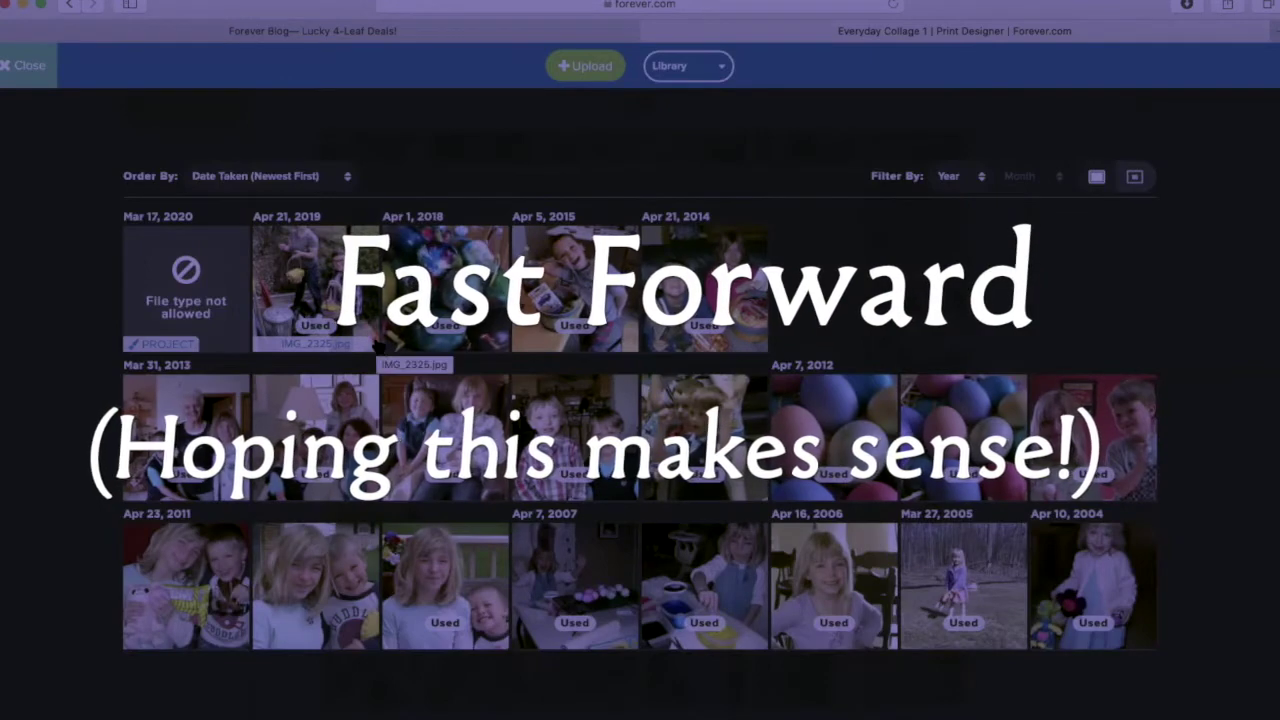
click(372, 332)
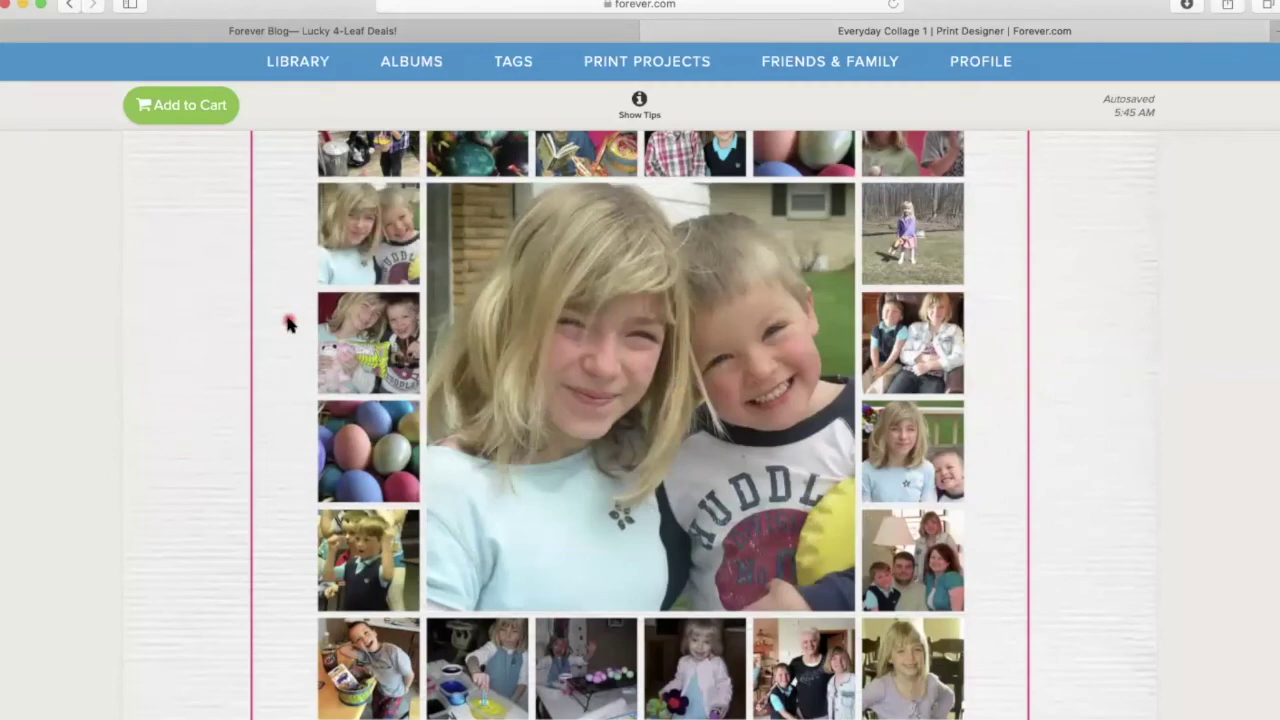
Add the caption "Easter Memories" in the text area beneath the collage and save the change
scroll(288, 323, down, 5)
scroll(288, 323, up, 5)
scroll(630, 677, down, 2)
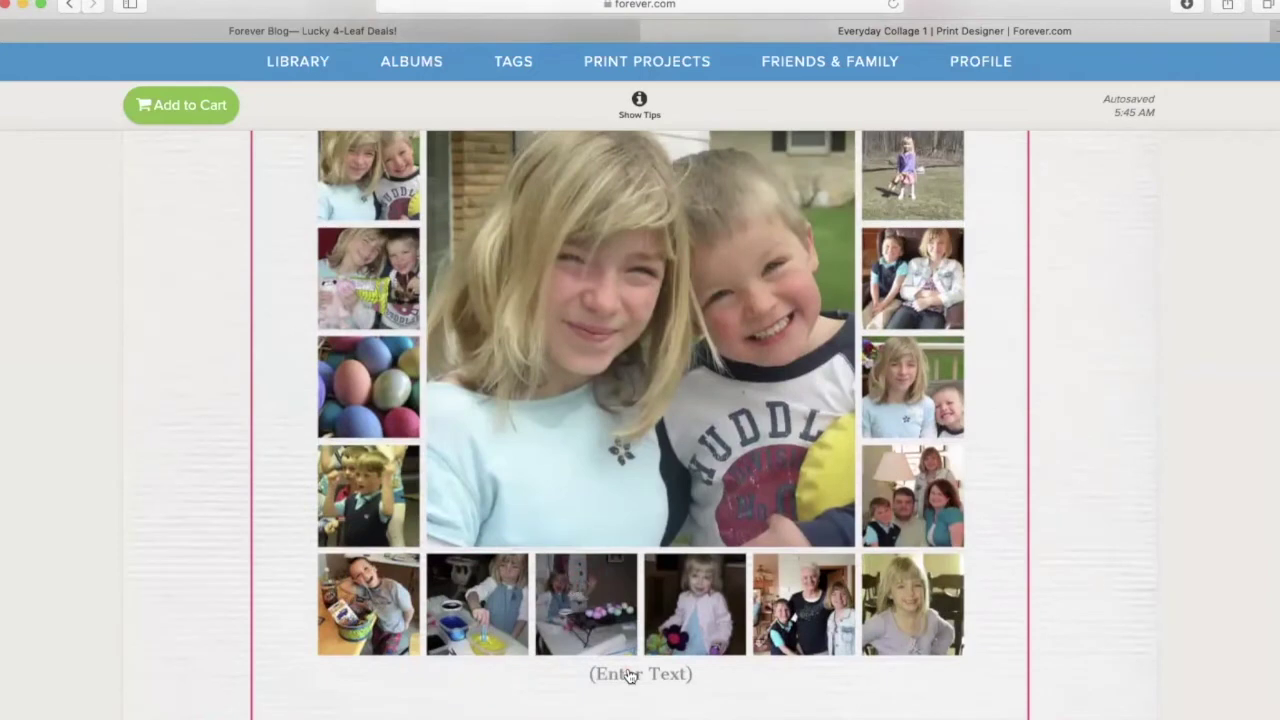
click(630, 676)
text(Easter Memories)
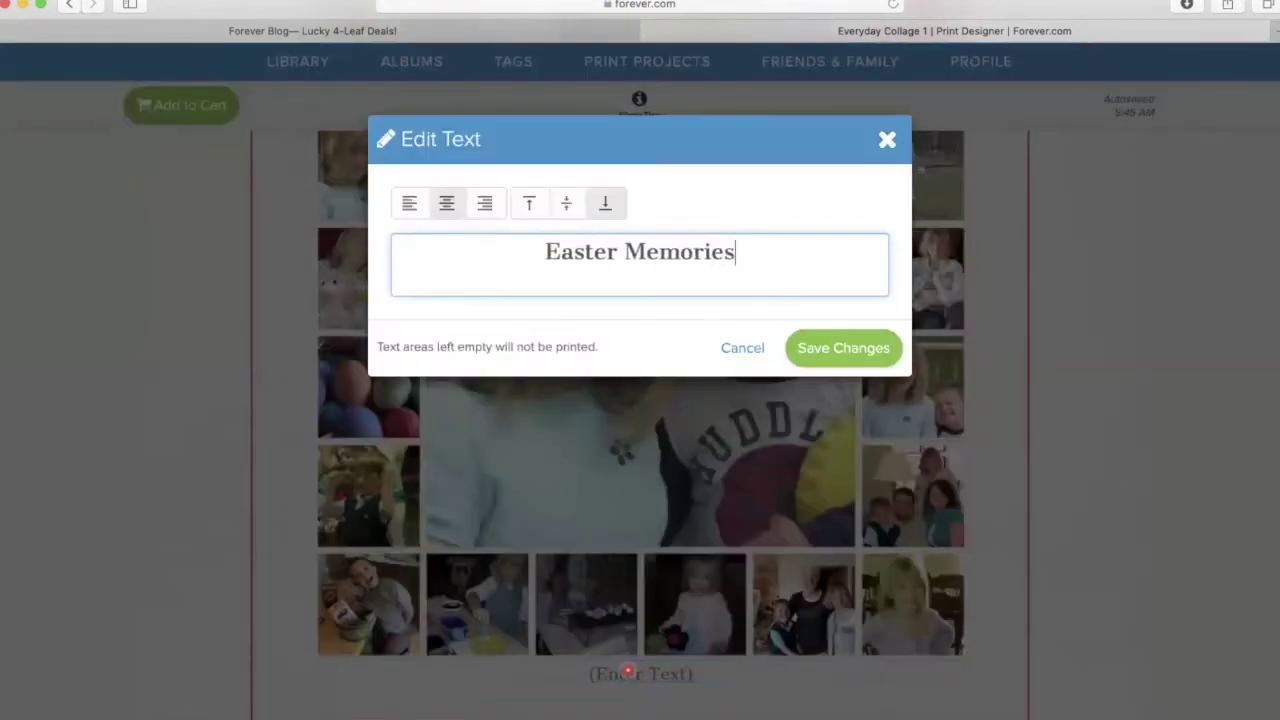
click(838, 366)
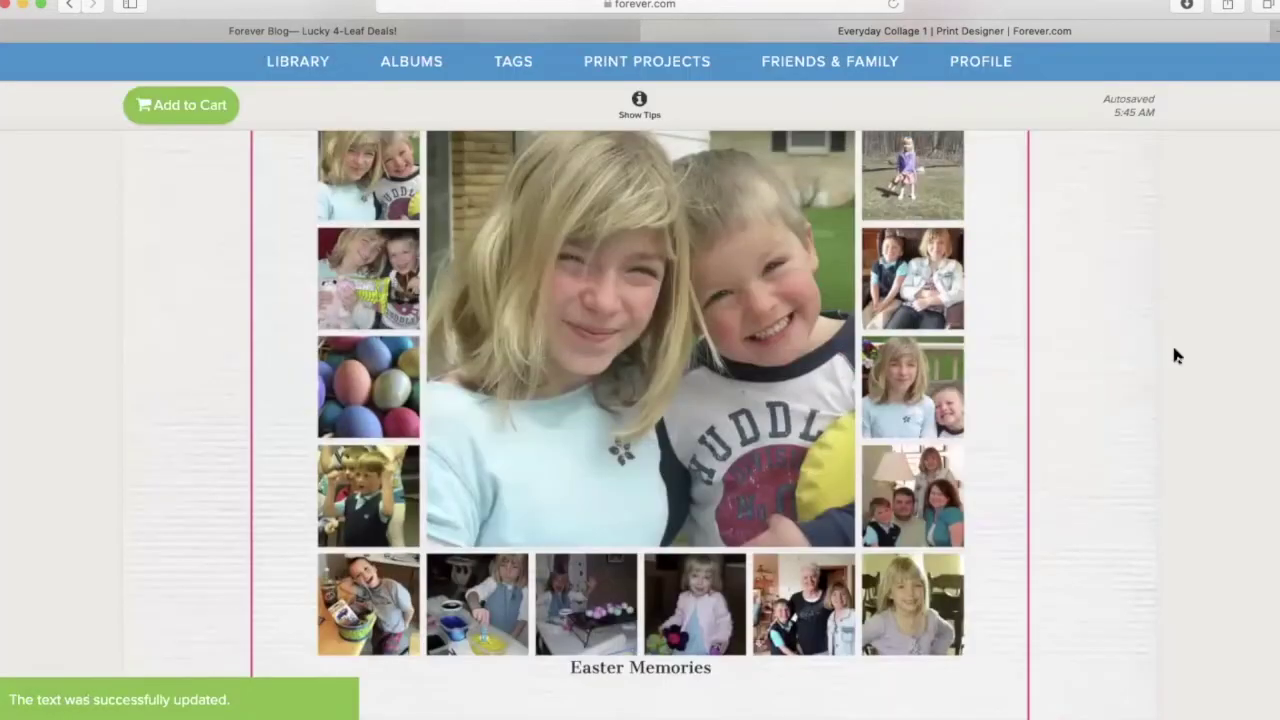
scroll(1120, 380, up, 3)
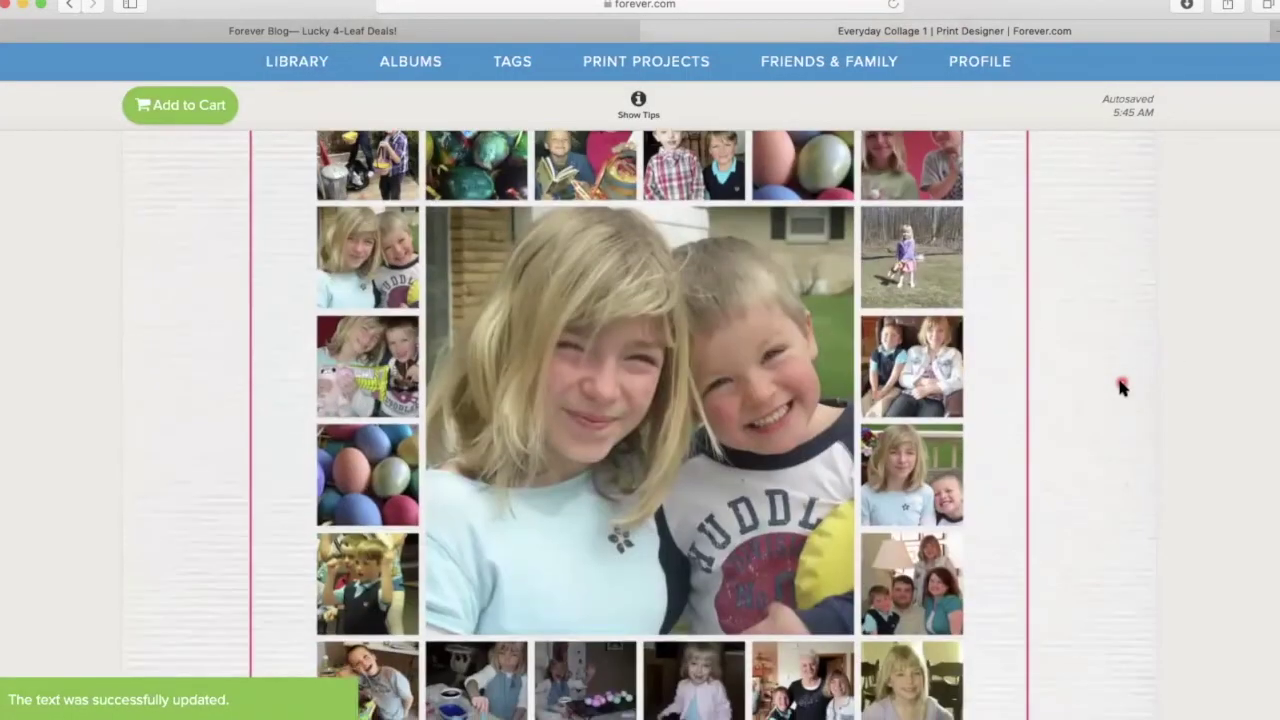
scroll(1120, 386, down, 2)
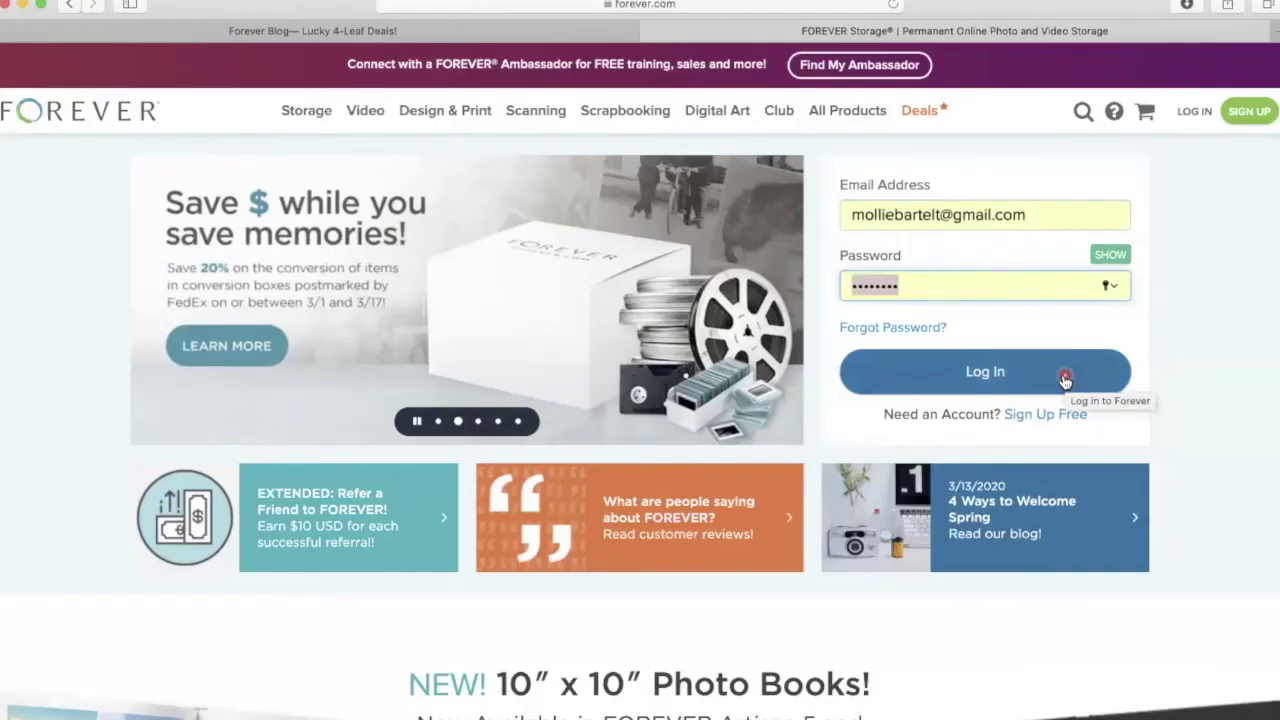
Log in to the Forever account with the filled-in e-mail and password and view the profile page
click(1010, 380)
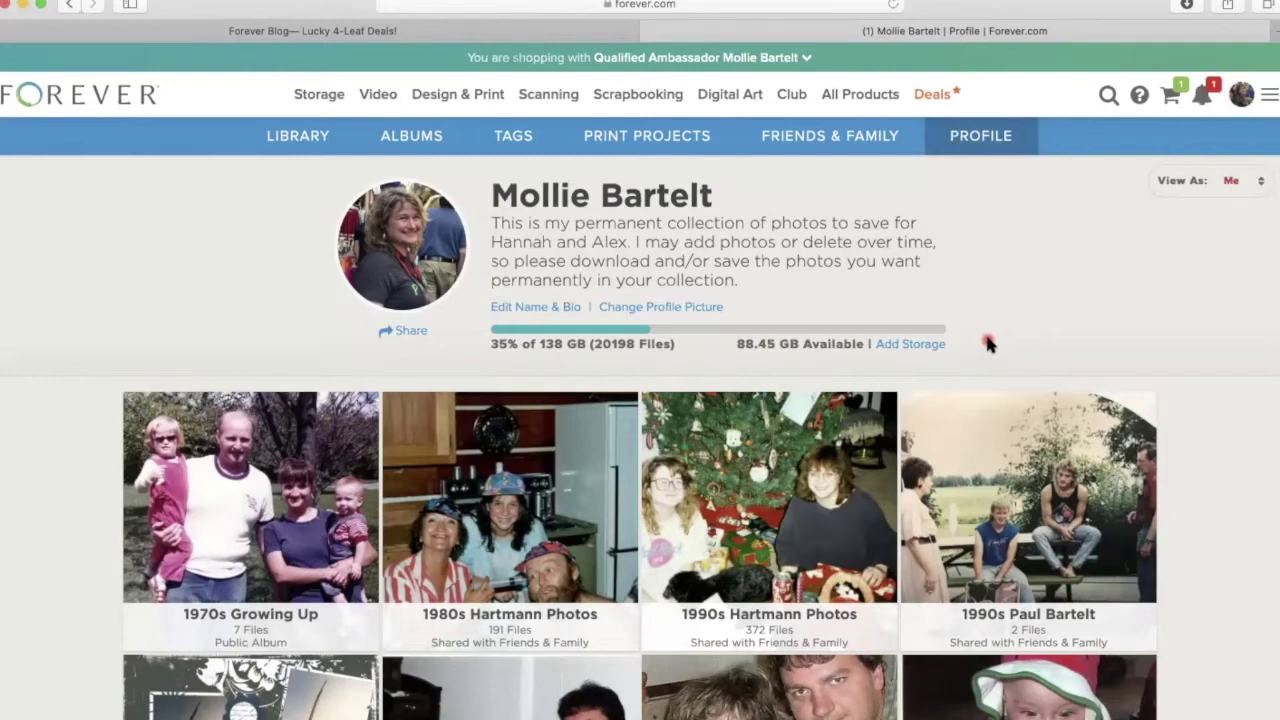
scroll(988, 344, down, 1)
scroll(988, 344, down, 1)
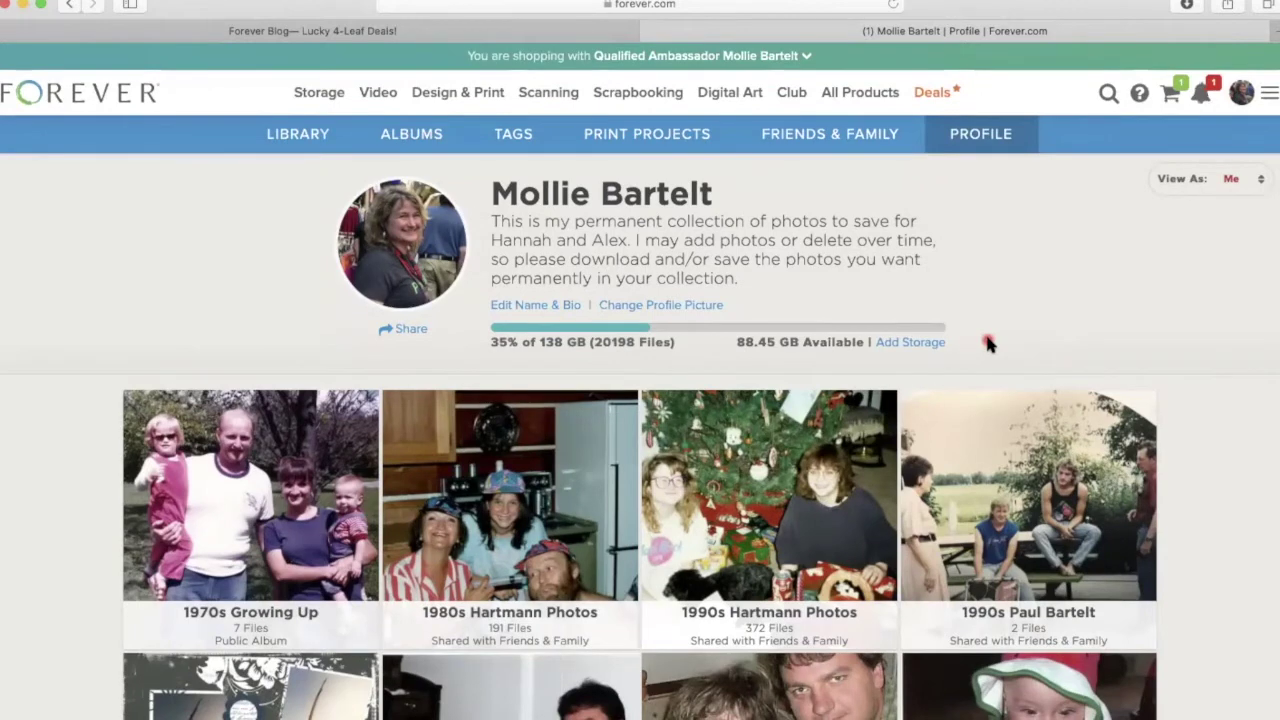
scroll(988, 344, up, 1)
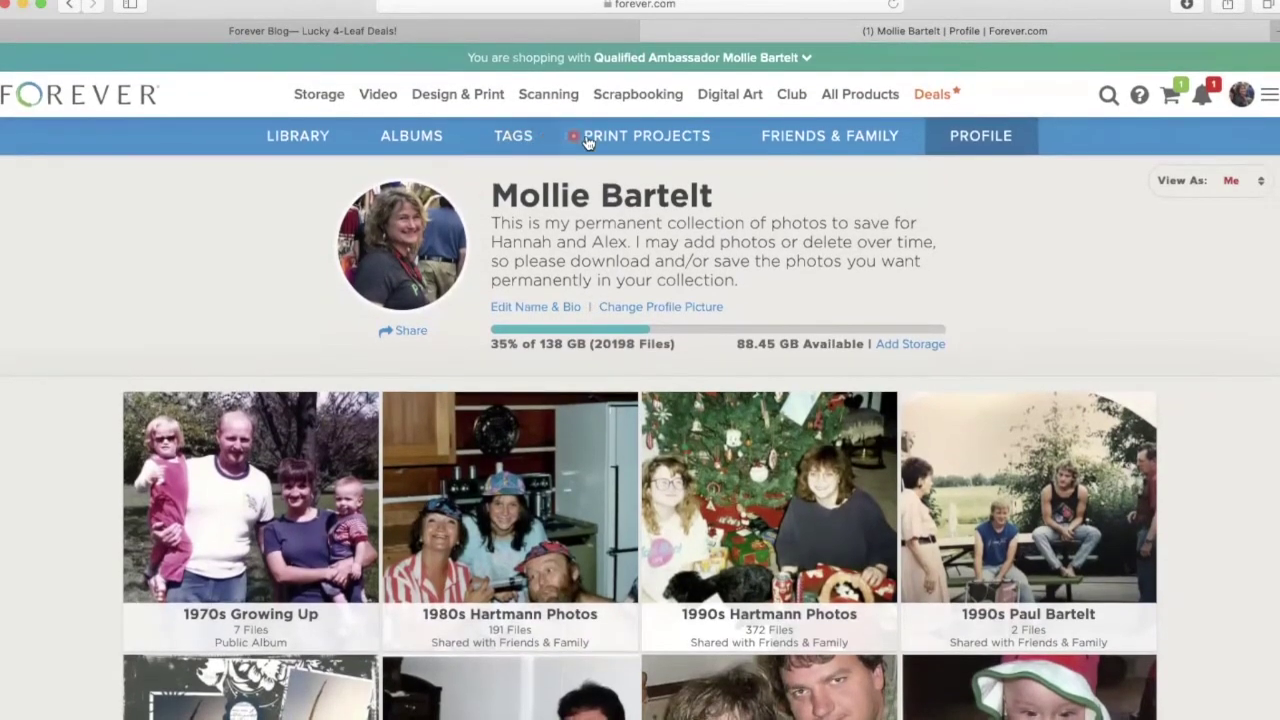
Open the Everyday Collage 1 canvas print from the saved print projects for editing
click(620, 137)
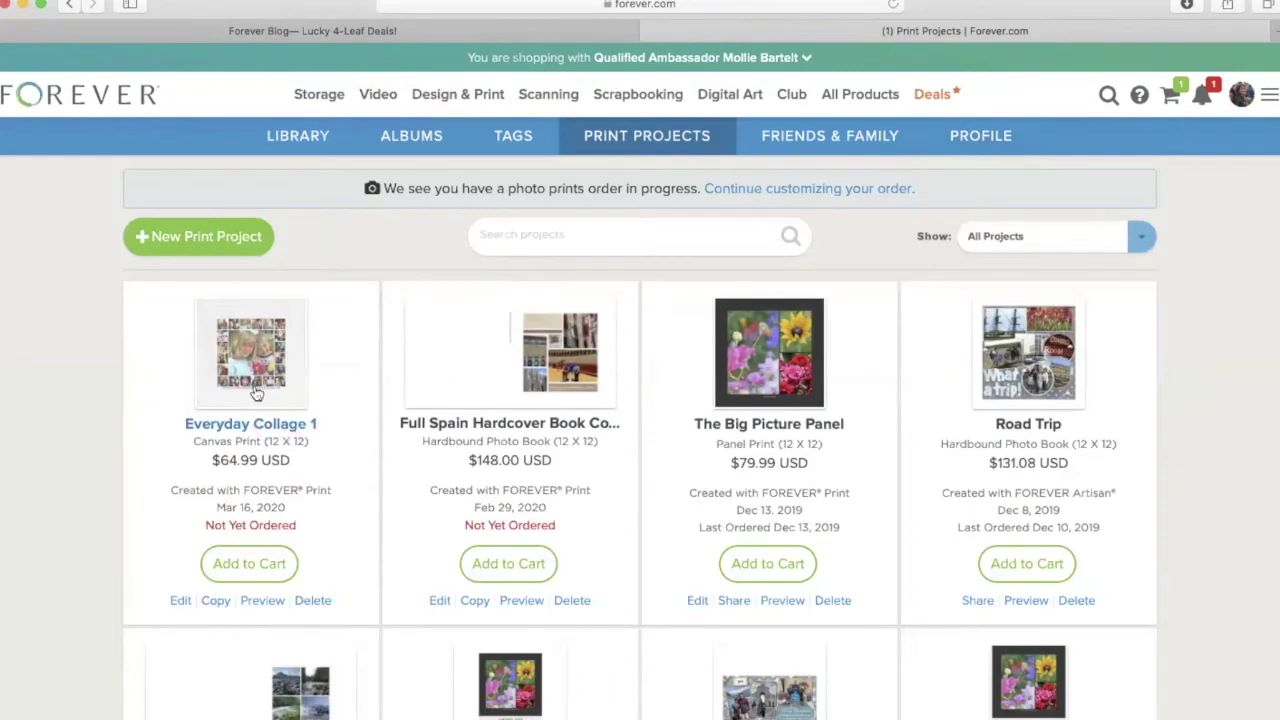
click(256, 428)
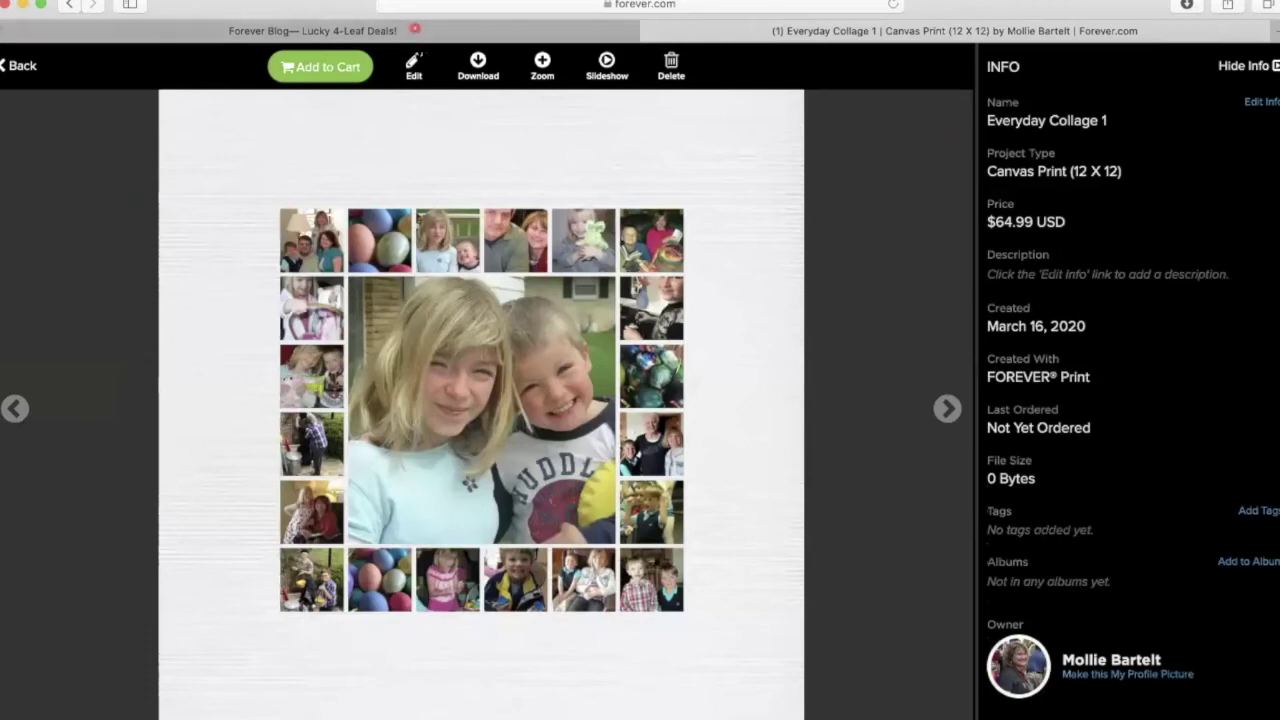
click(414, 66)
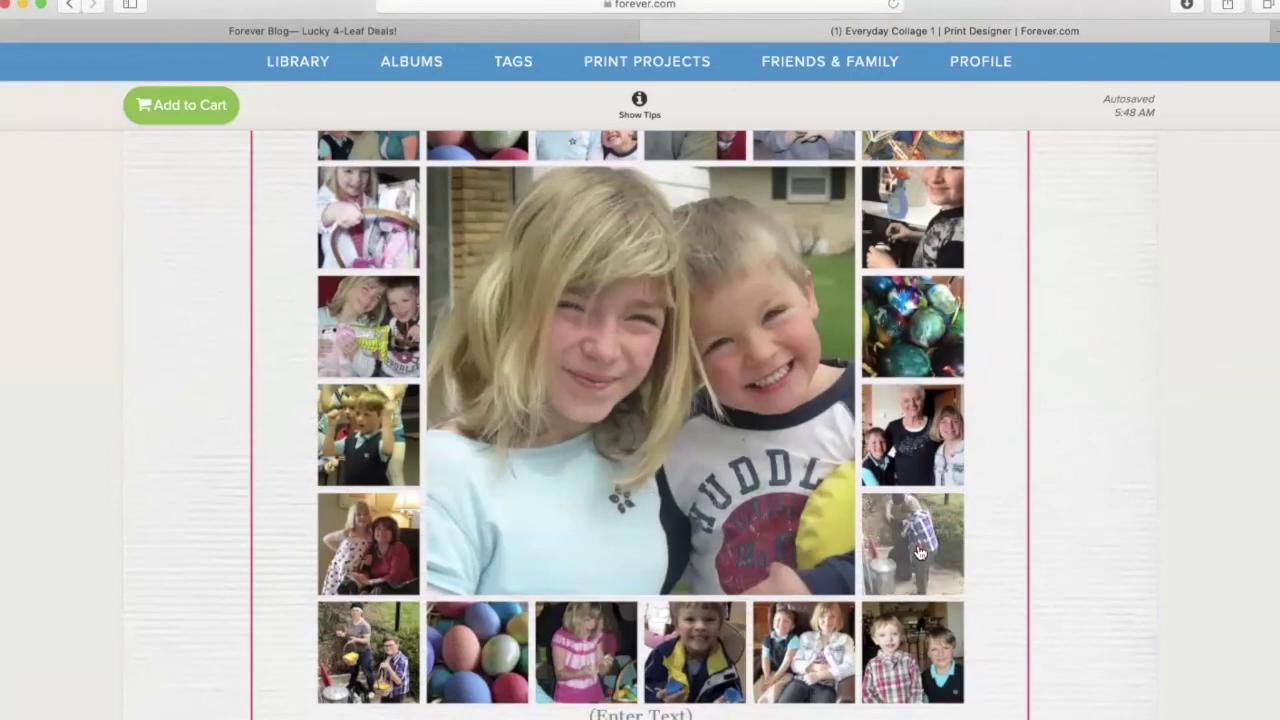
Move the outdoor photo just above the lower-right corner to the left-column slot with the boy in the vest, swapping the two photos
click(920, 548)
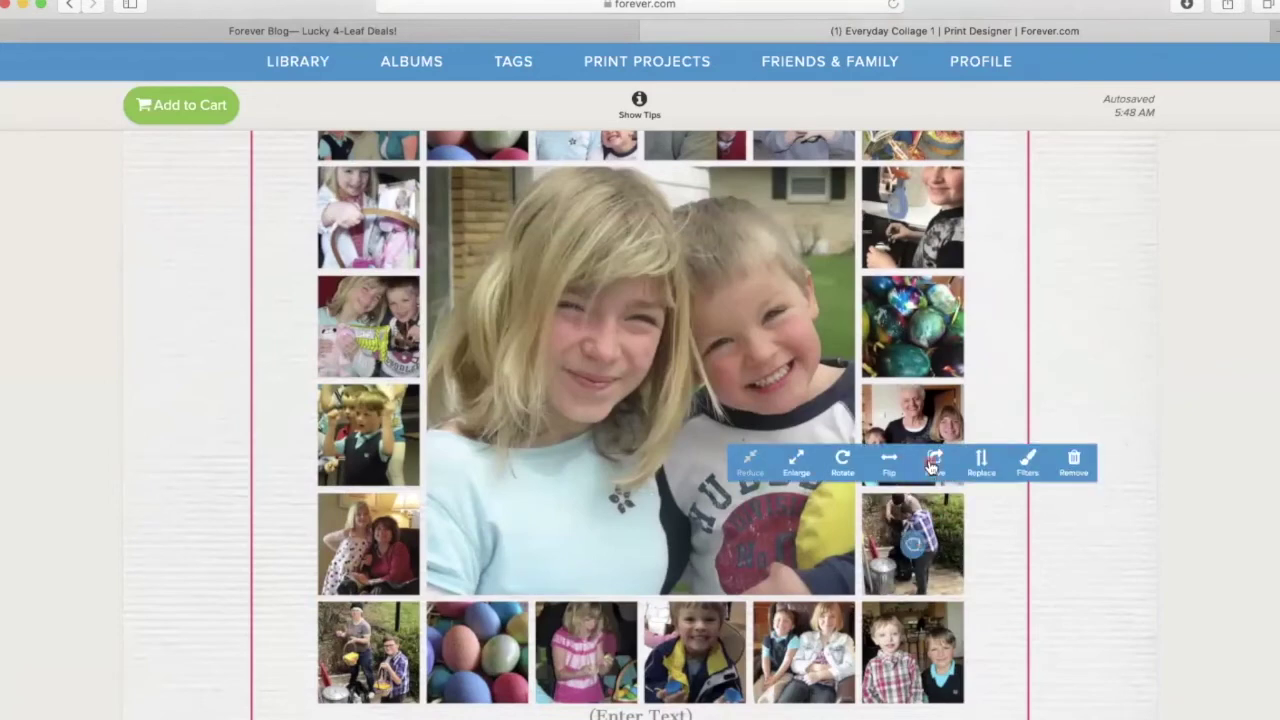
click(932, 463)
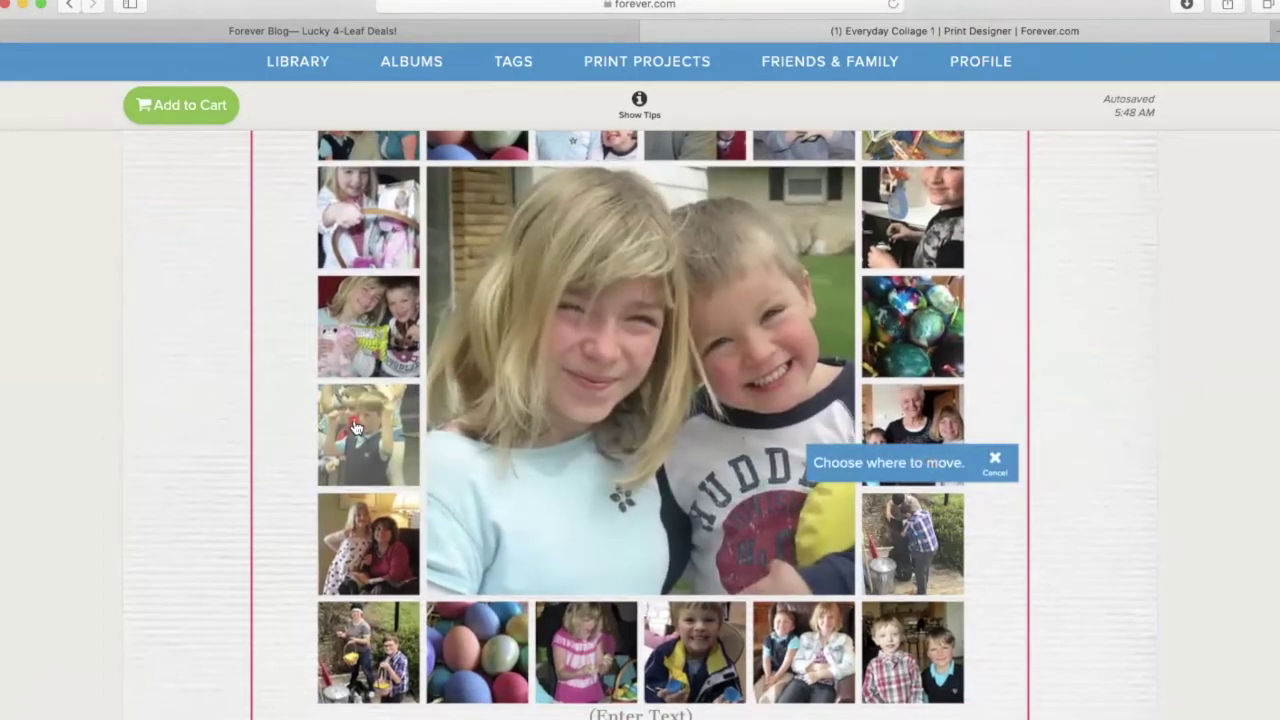
click(355, 428)
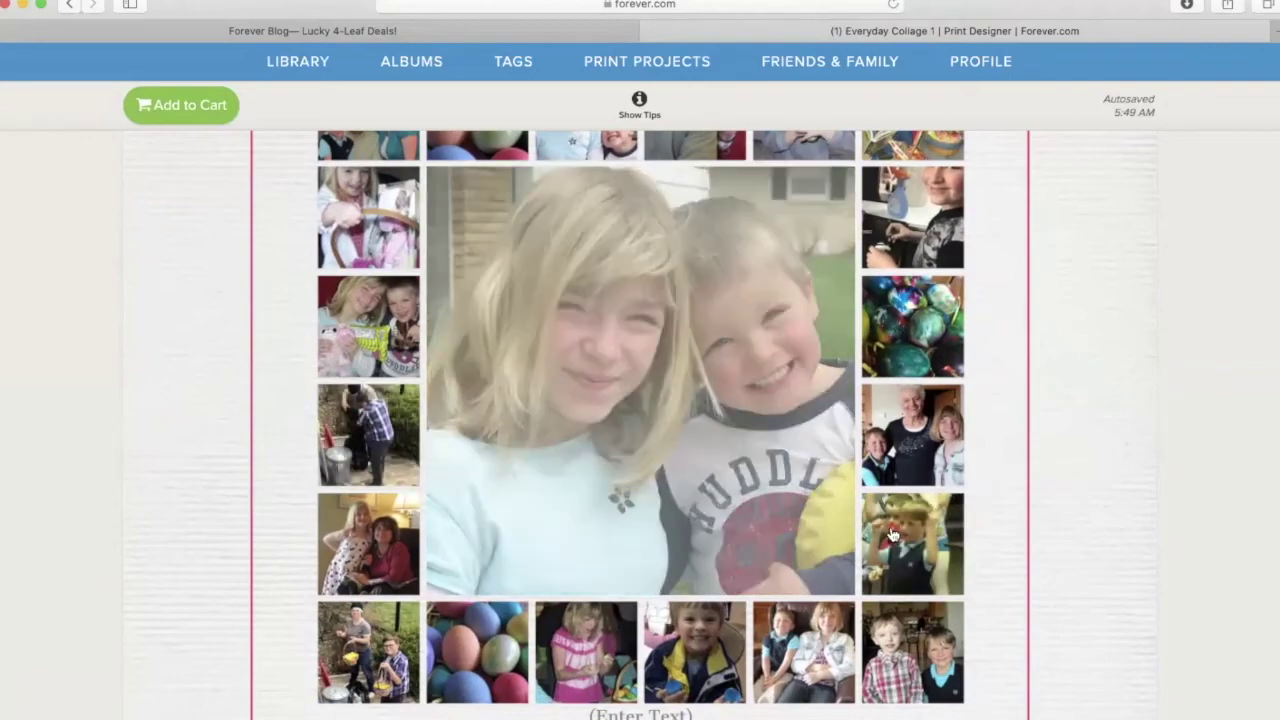
Review the collage from the top row to the text area to check the photo arrangement
scroll(913, 549, down, 1)
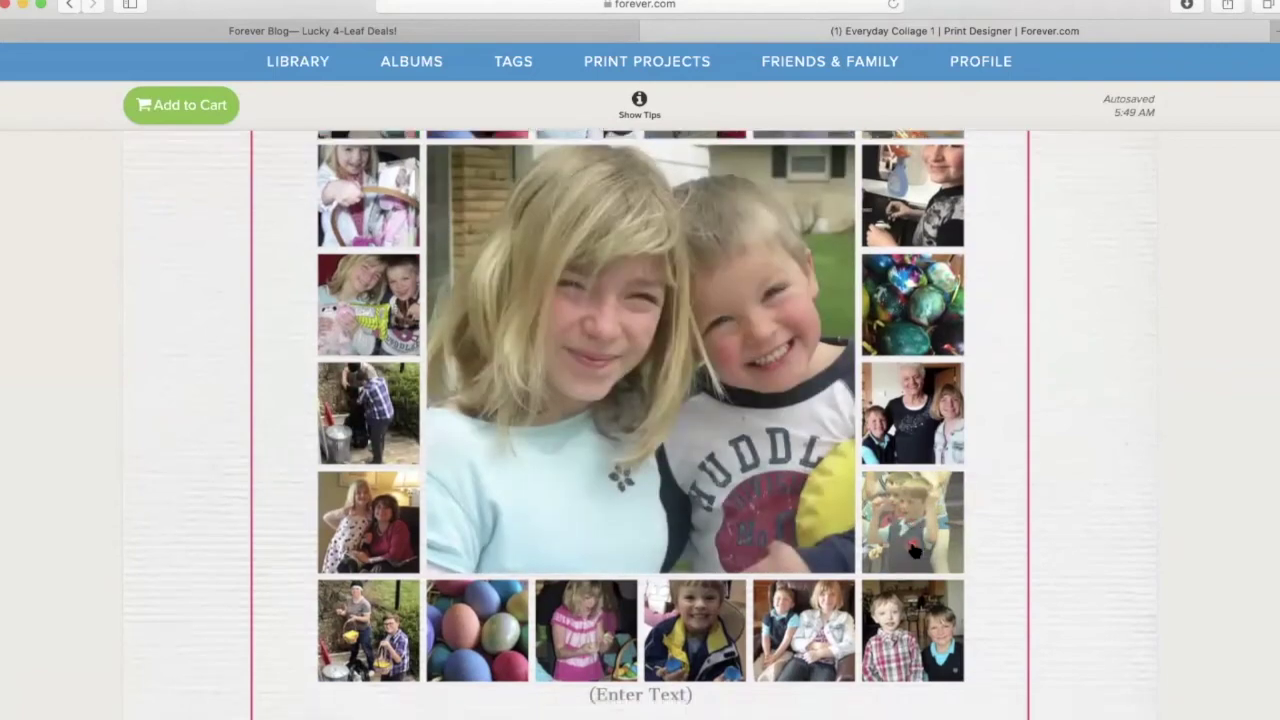
scroll(913, 549, up, 3)
scroll(913, 549, down, 3)
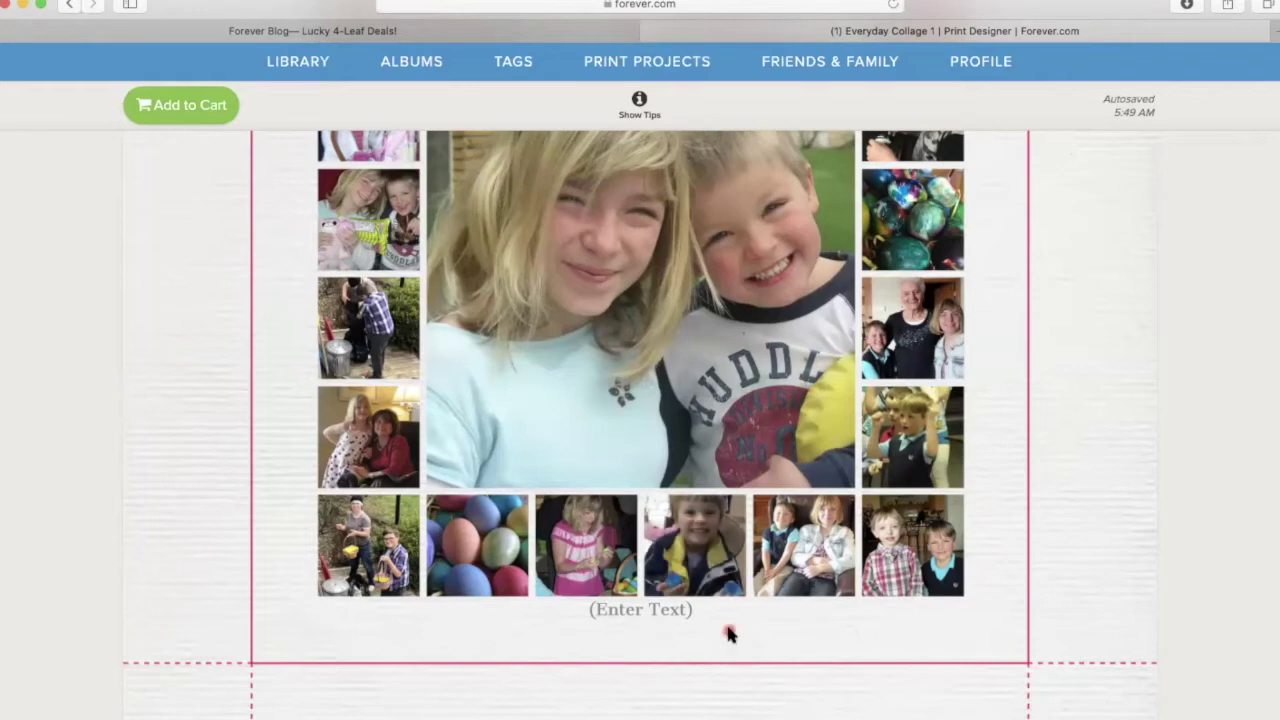
scroll(976, 430, up, 2)
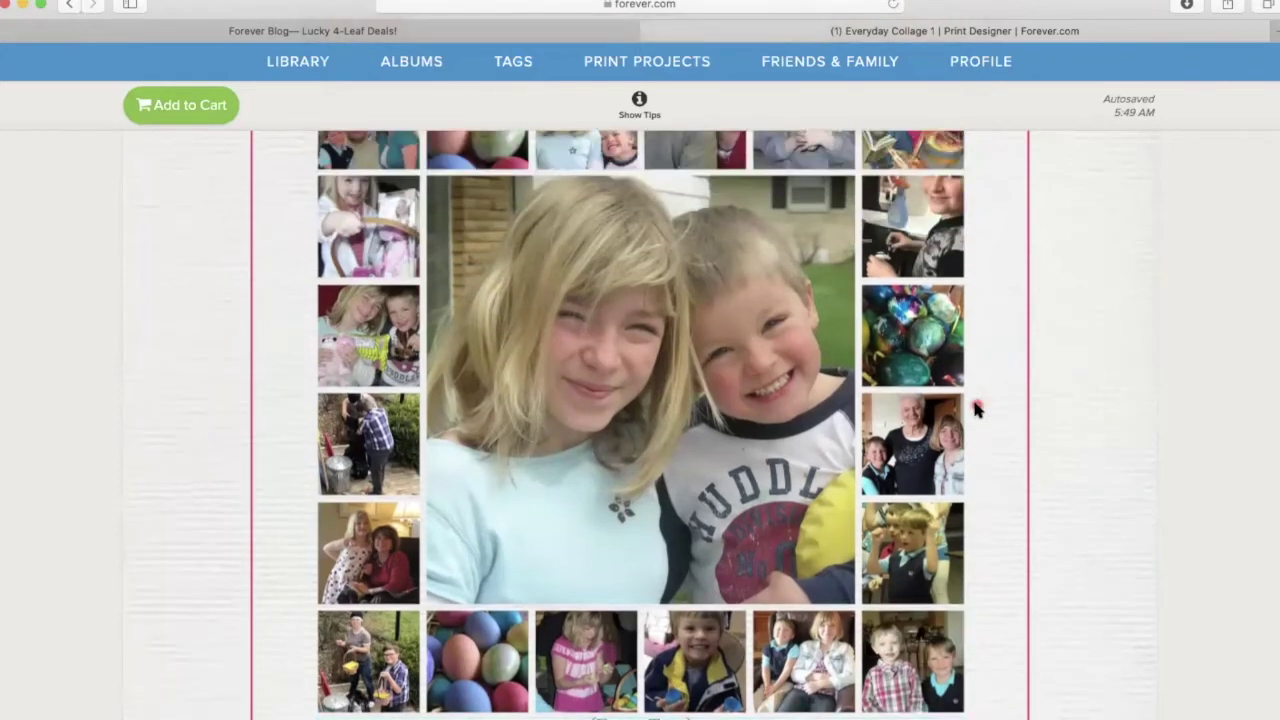
scroll(976, 408, up, 1)
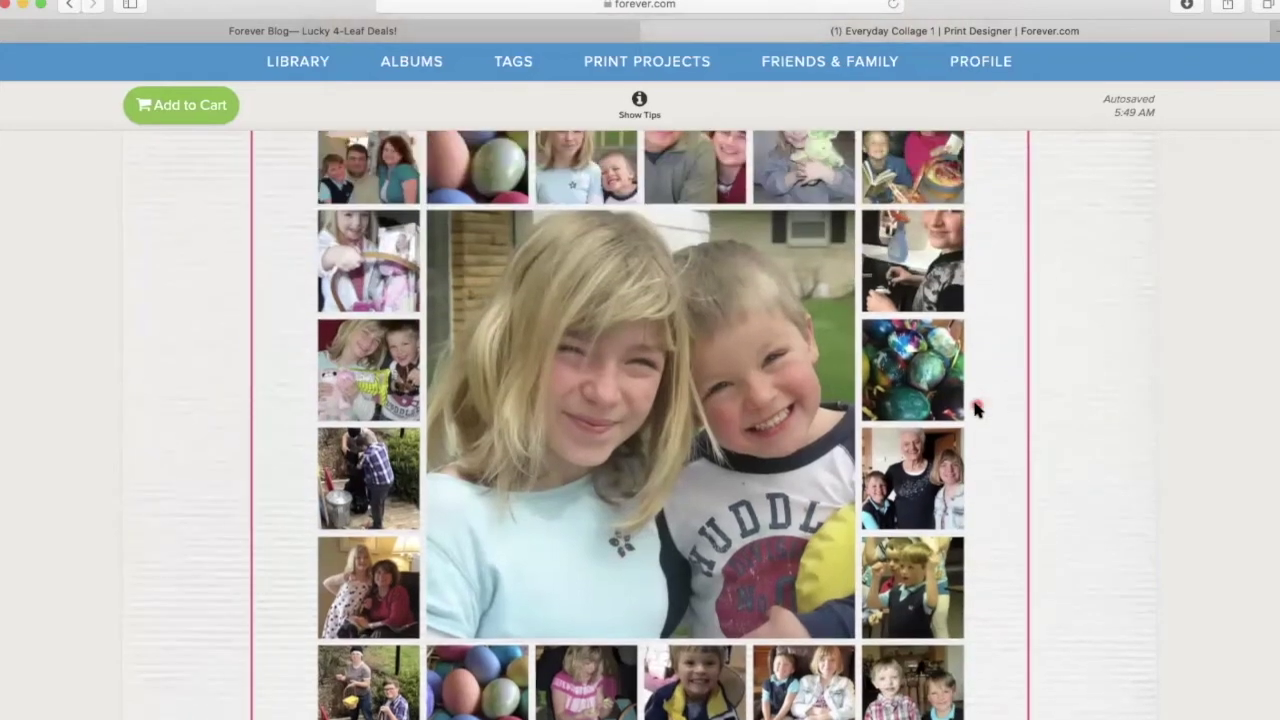
click(992, 588)
scroll(993, 594, up, 1)
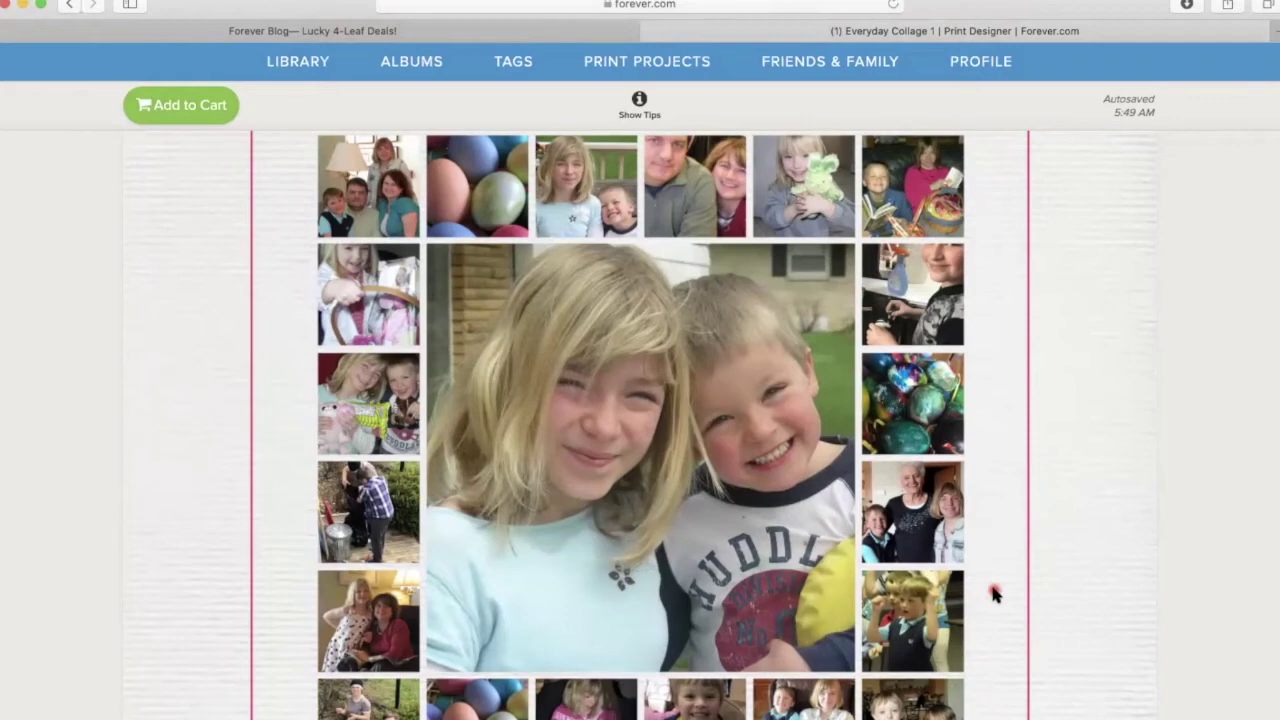
scroll(994, 594, down, 2)
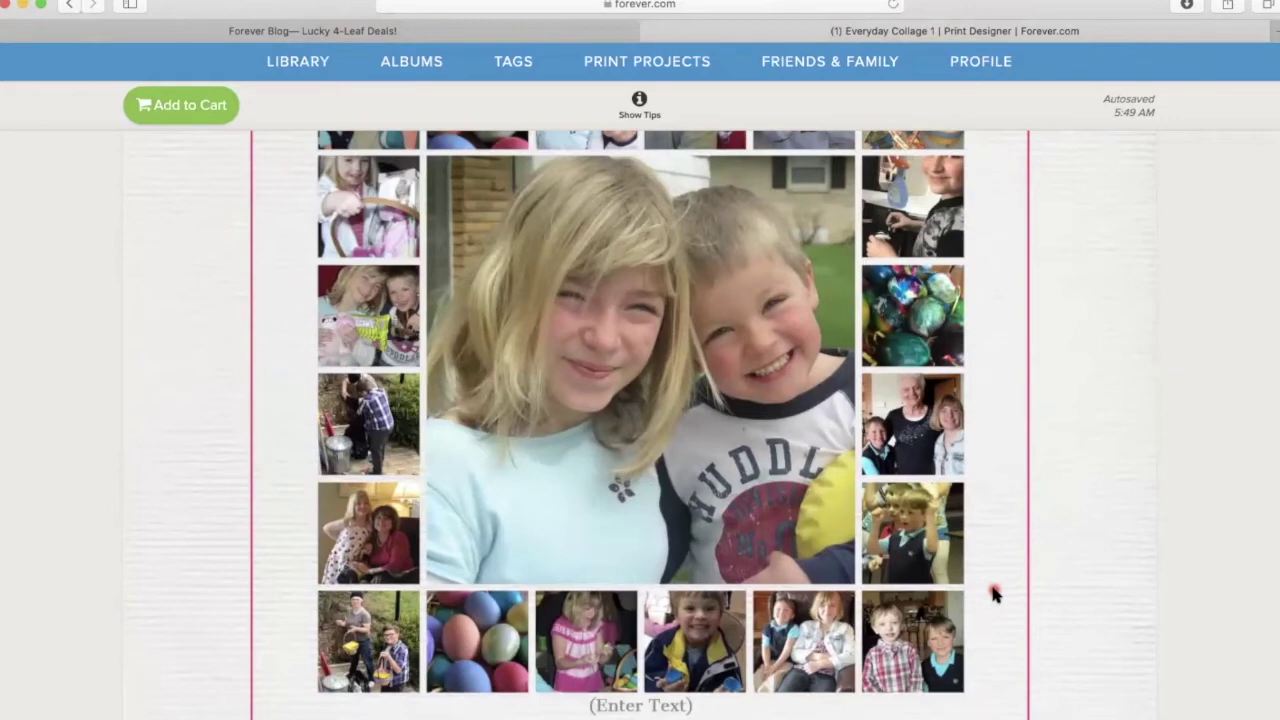
scroll(994, 594, up, 2)
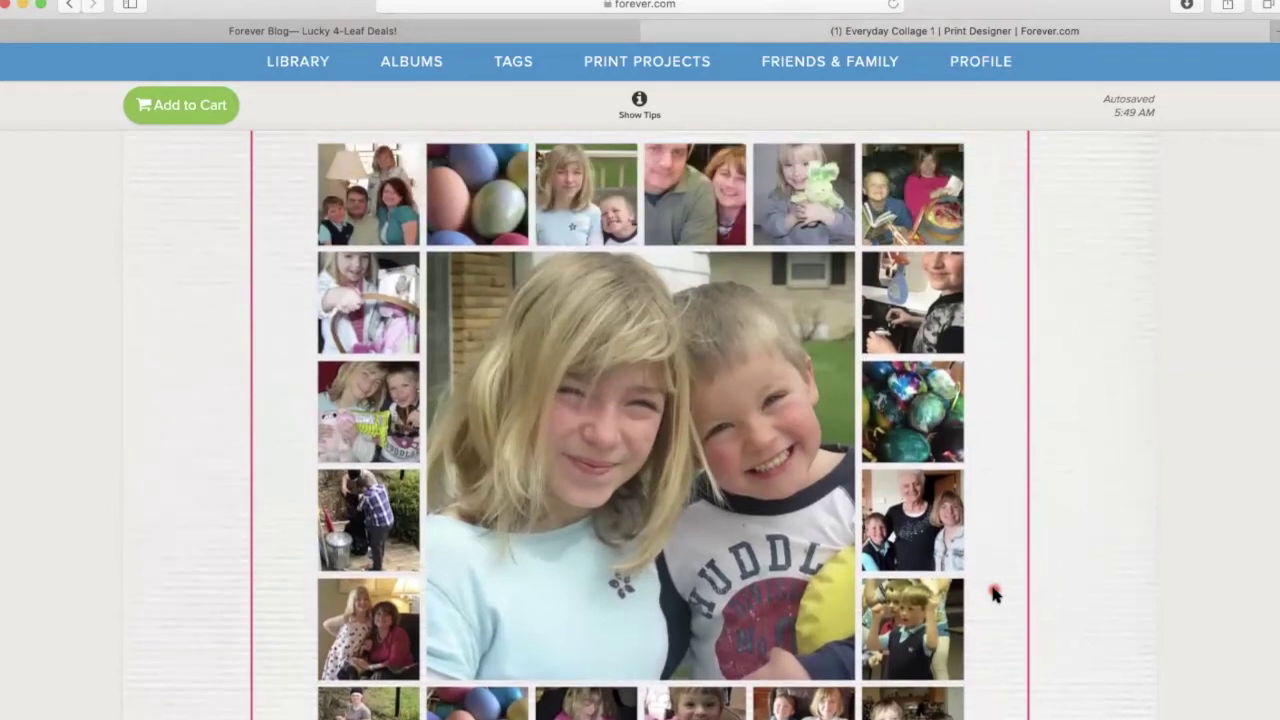
scroll(994, 594, up, 3)
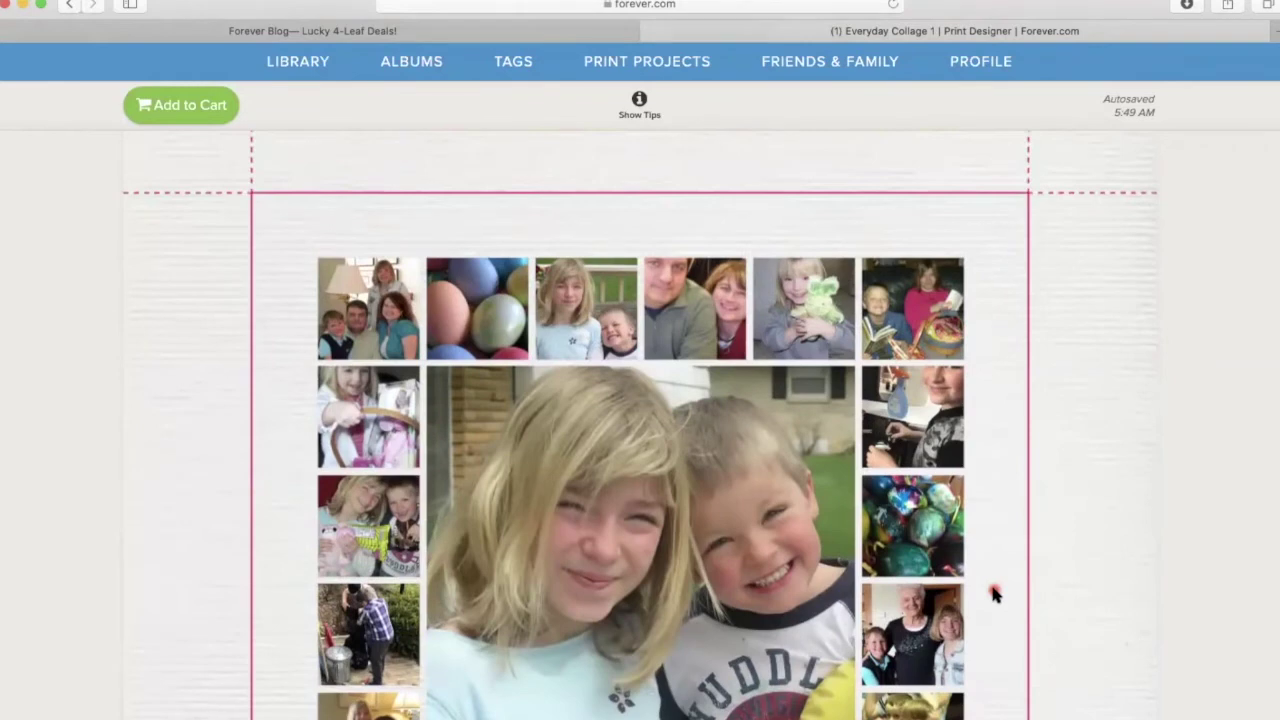
scroll(994, 594, down, 3)
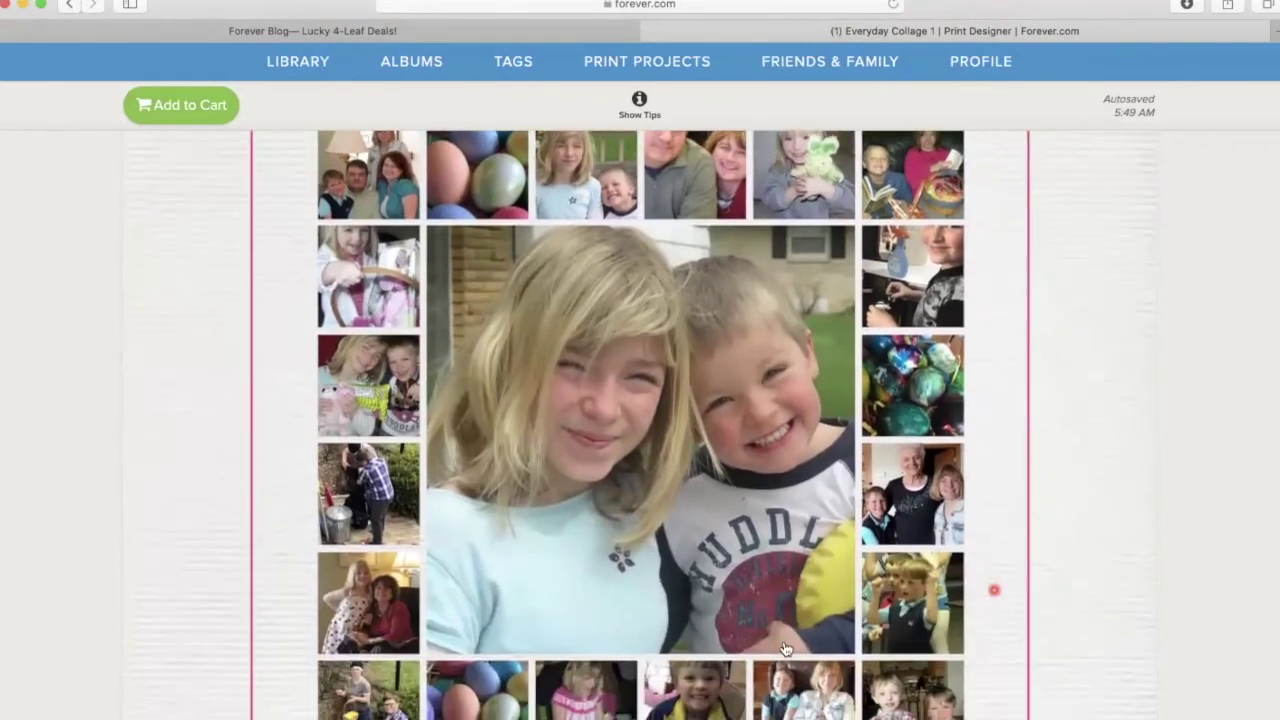
Open the replacement picker for the left-column photo just above the lower-left corner and browse the albums
click(369, 606)
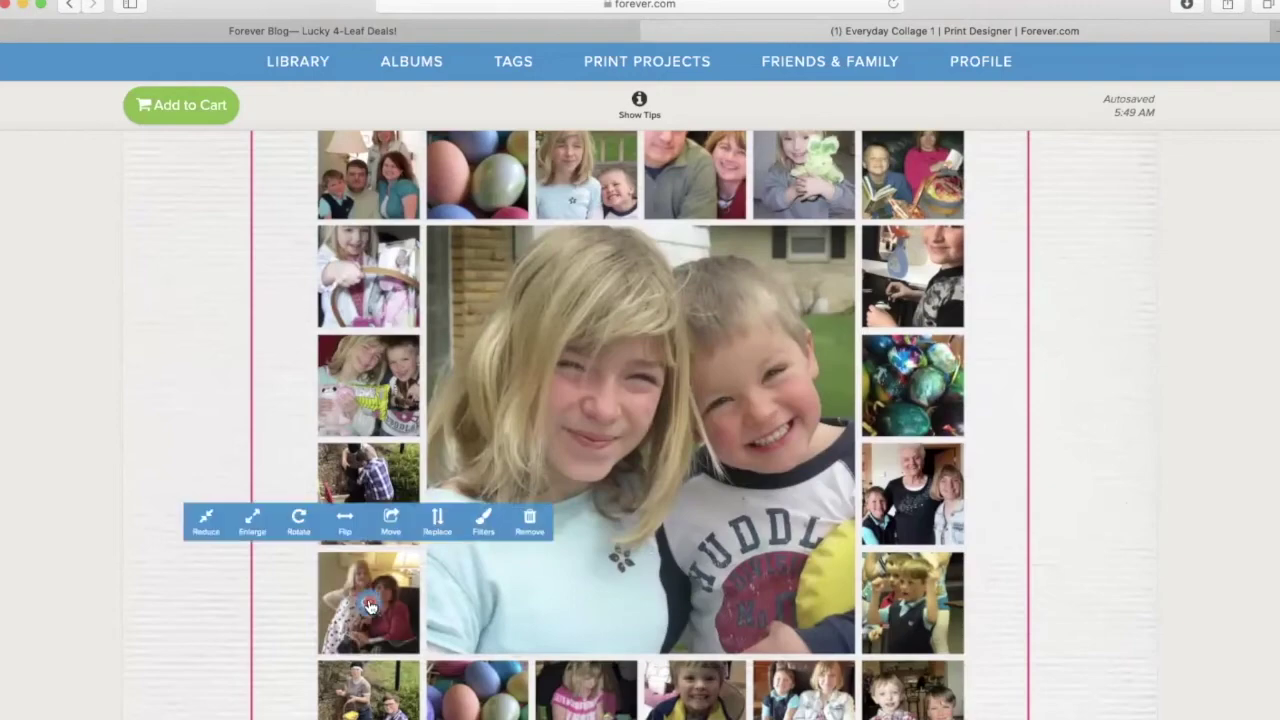
click(446, 525)
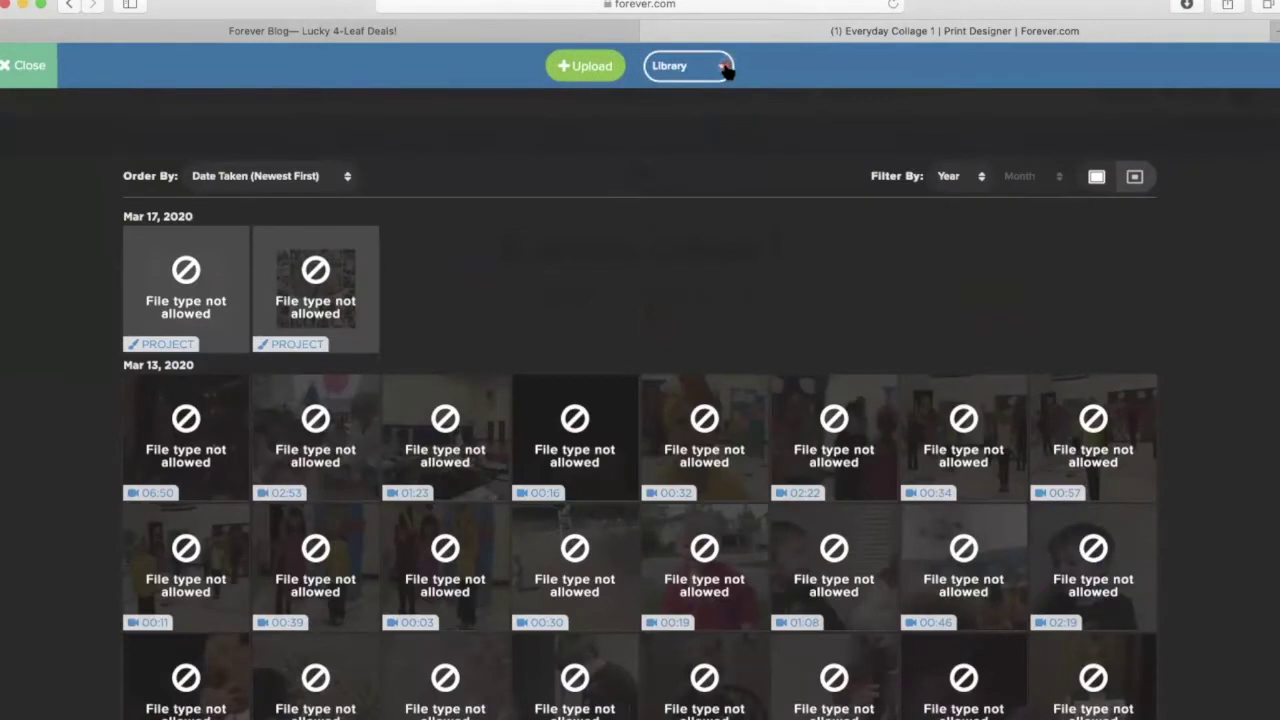
click(726, 69)
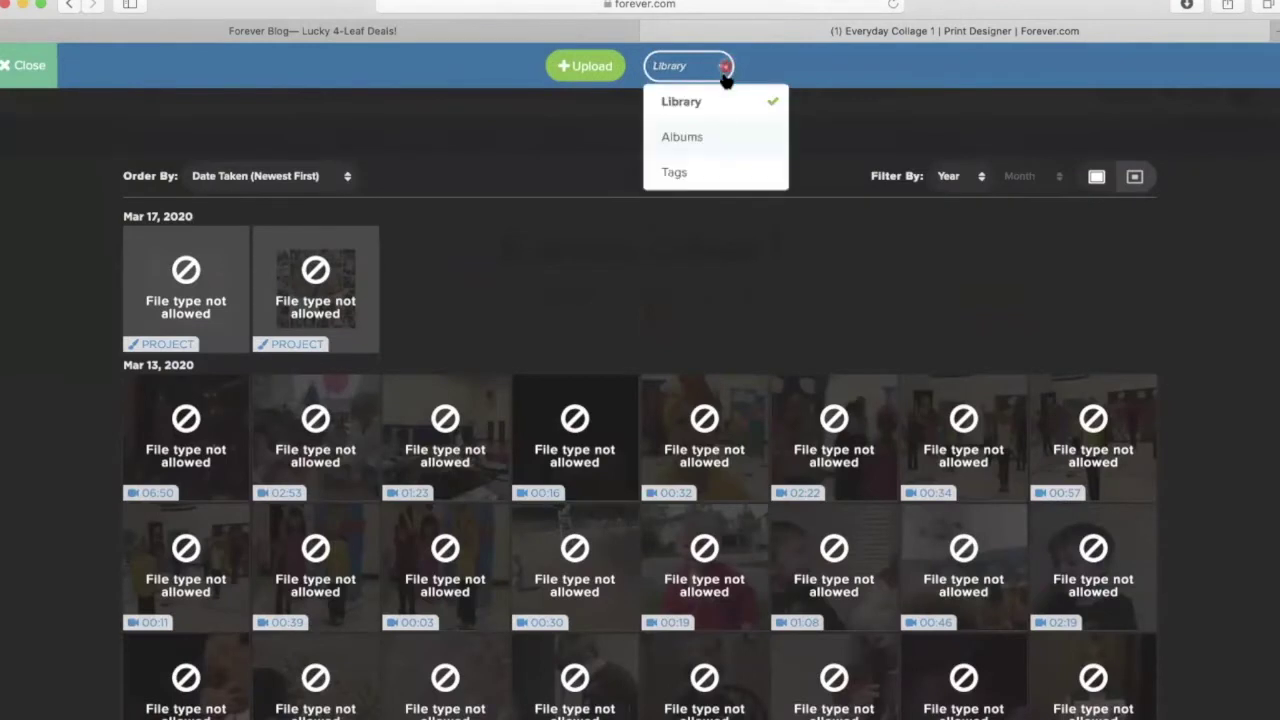
click(720, 145)
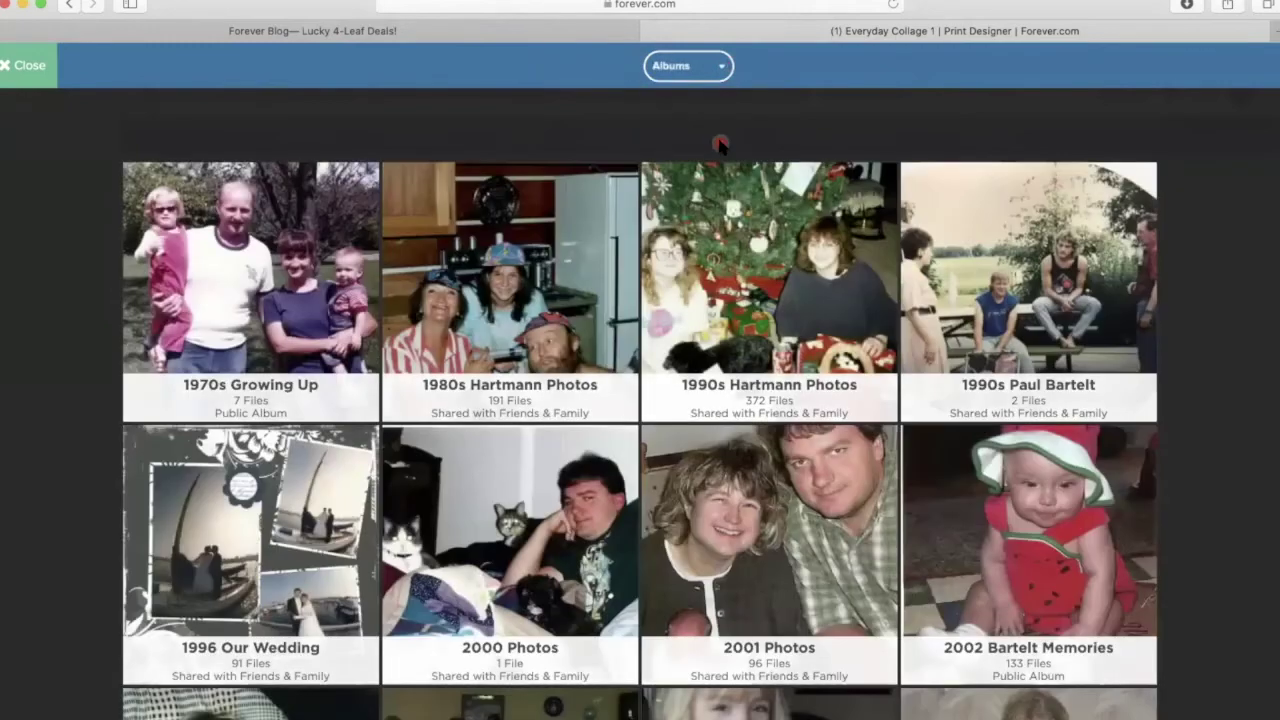
scroll(738, 356, down, 3)
scroll(738, 362, down, 2)
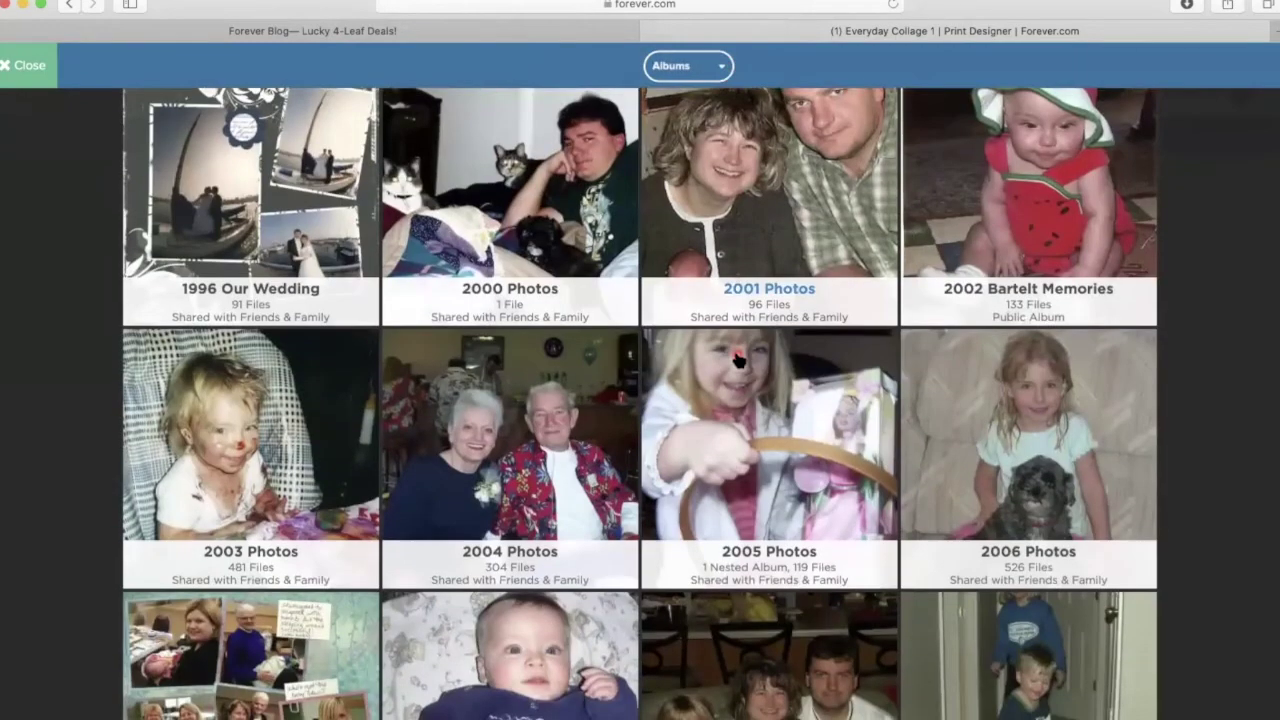
scroll(738, 362, up, 5)
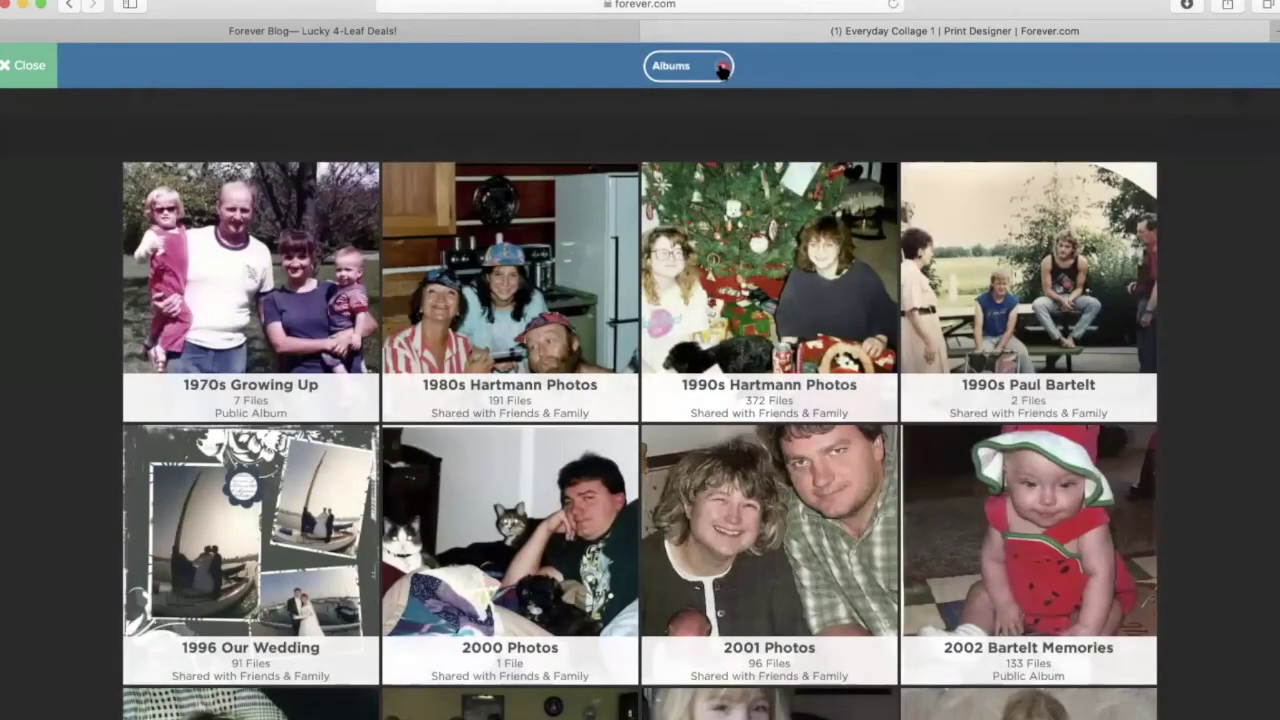
Browse the photos tagged Easter for a possible replacement and close the picker without choosing one
click(720, 64)
click(684, 174)
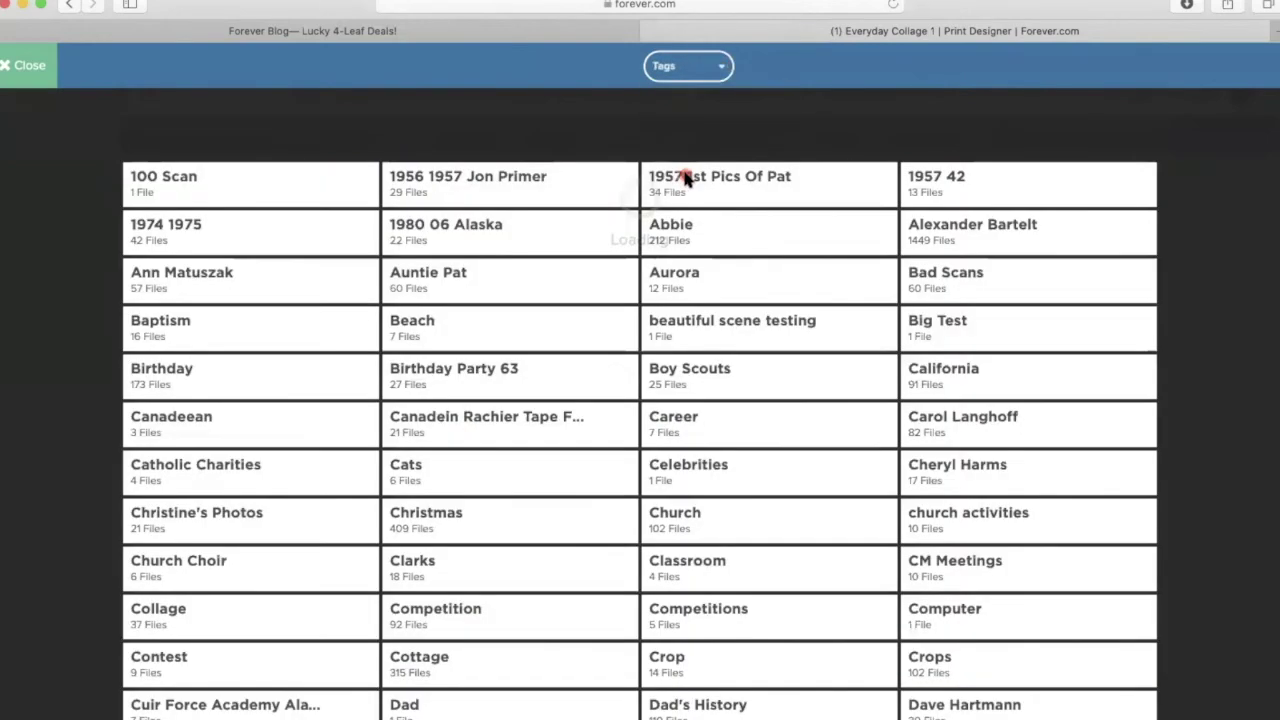
scroll(723, 434, down, 3)
scroll(723, 434, down, 5)
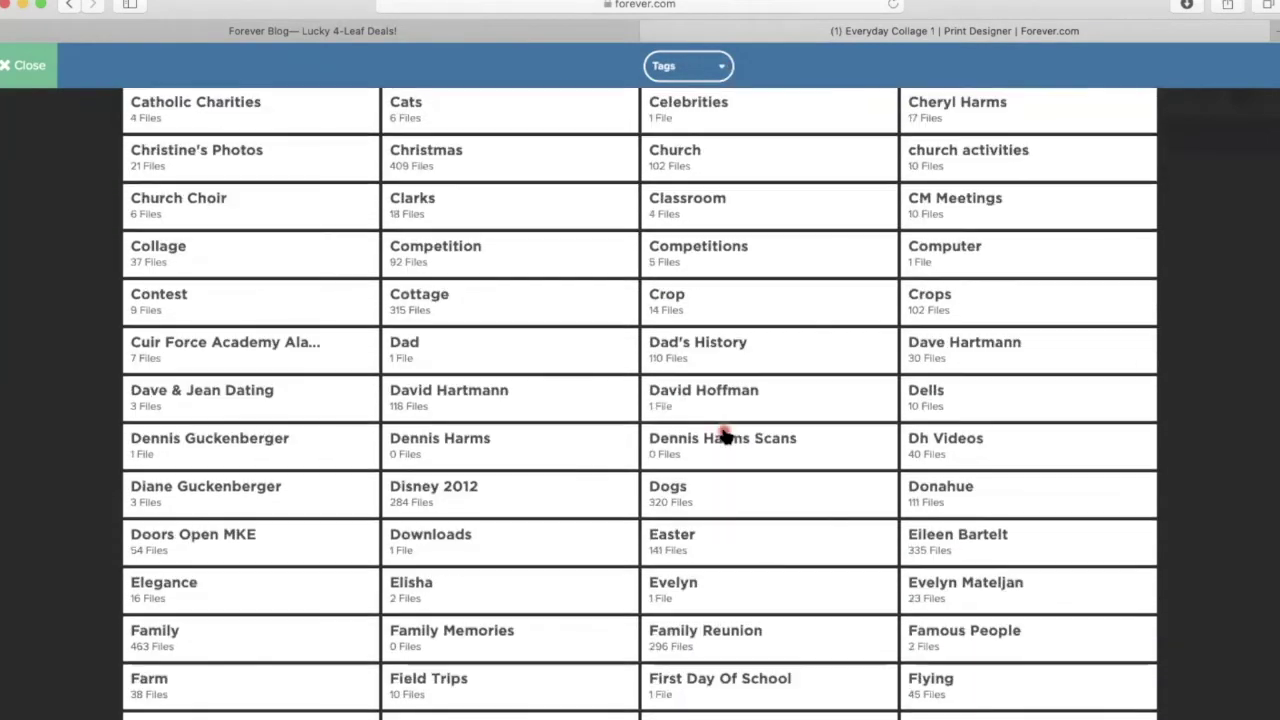
click(676, 468)
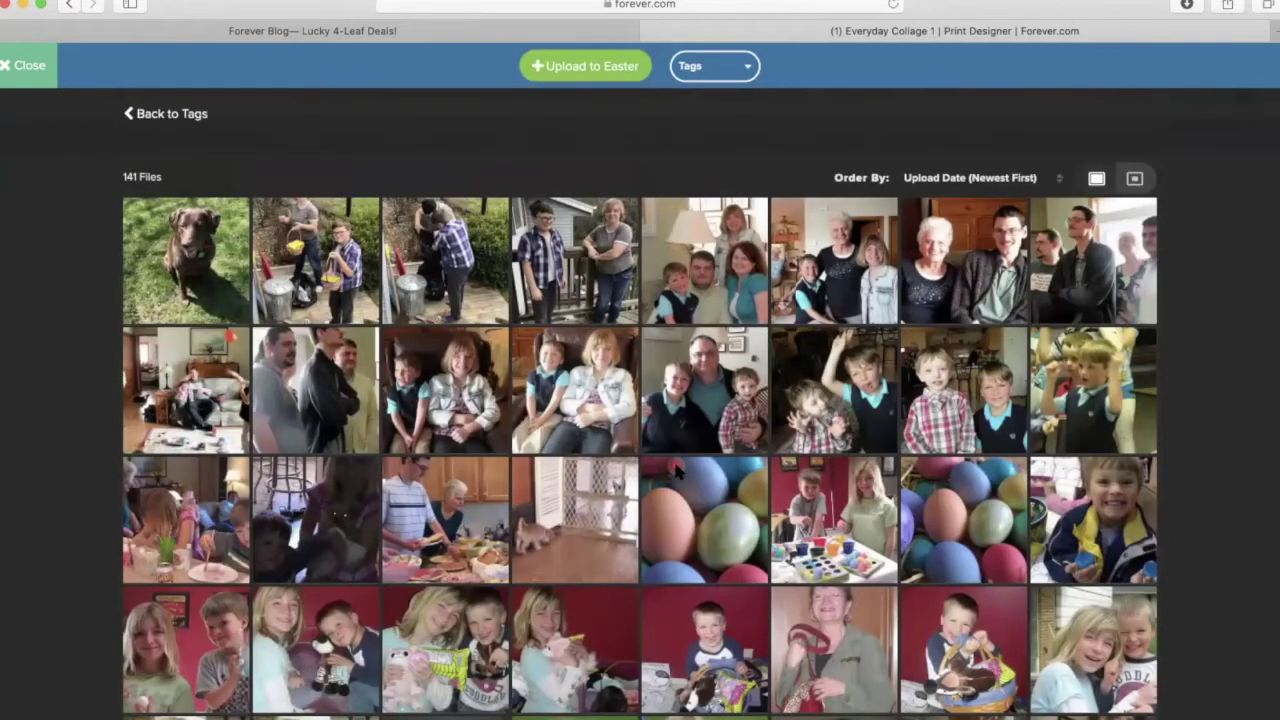
scroll(676, 470, down, 1)
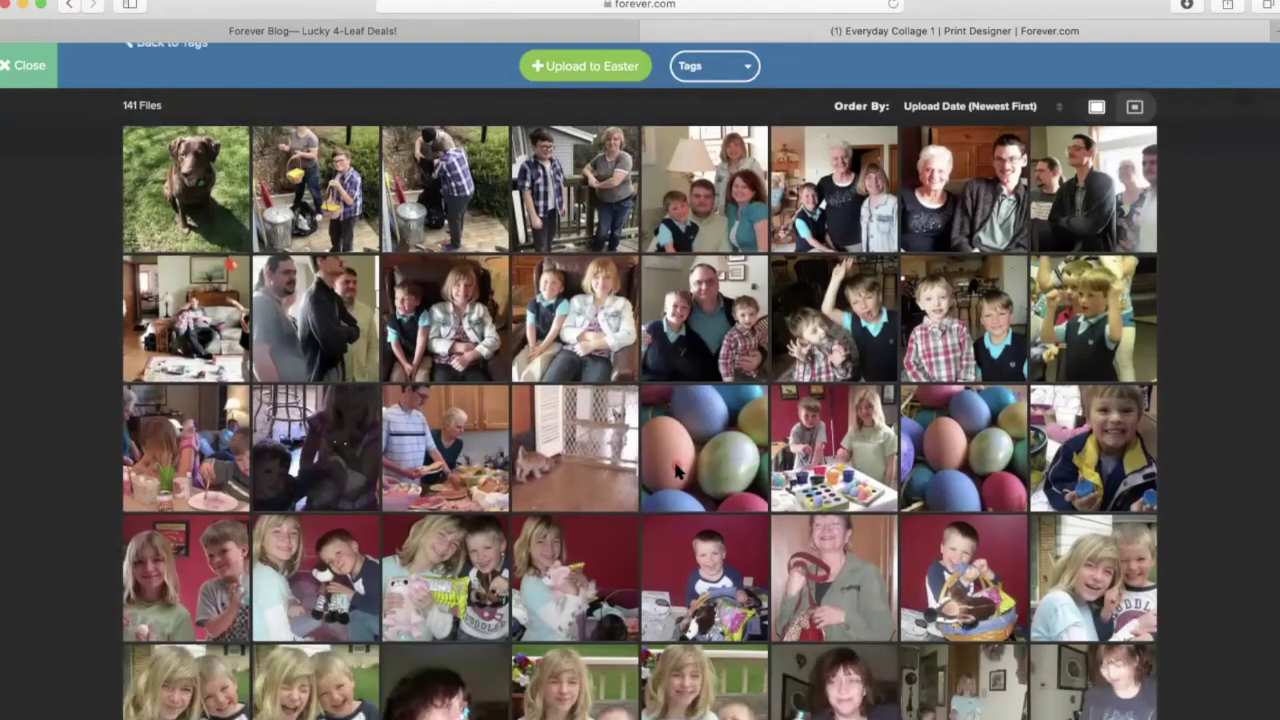
scroll(676, 470, down, 8)
scroll(676, 470, down, 15)
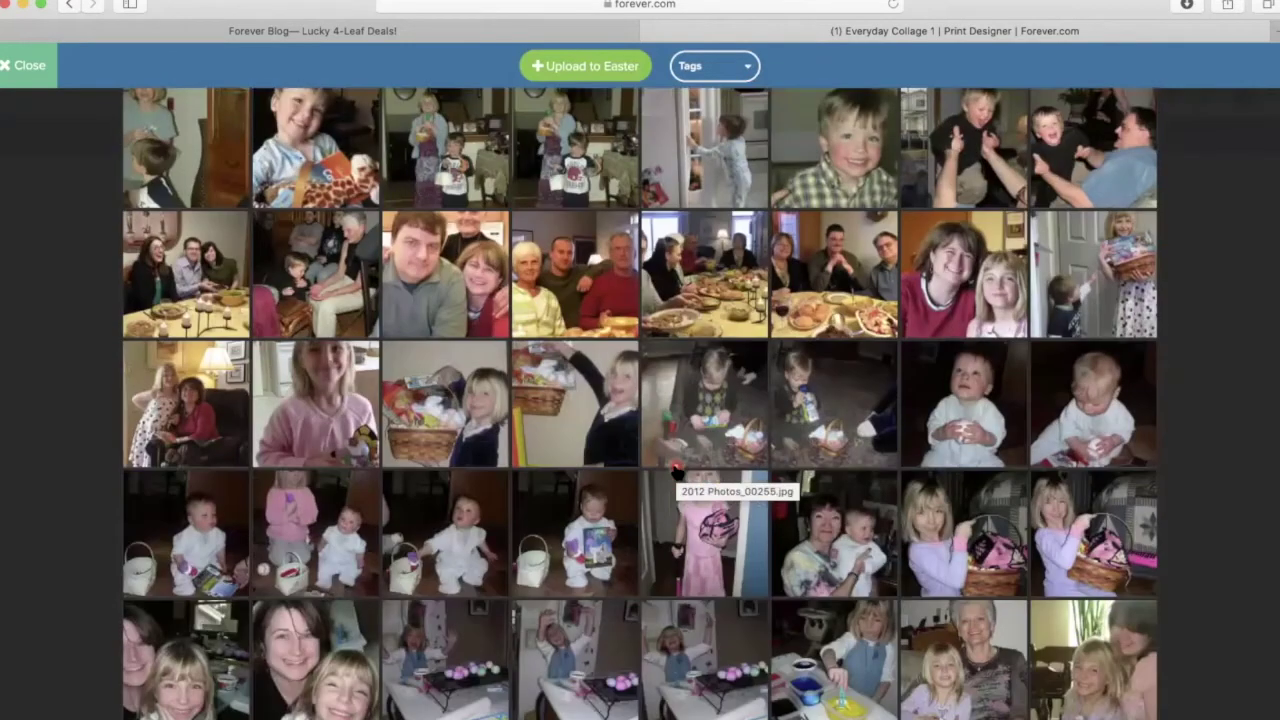
scroll(676, 470, down, 3)
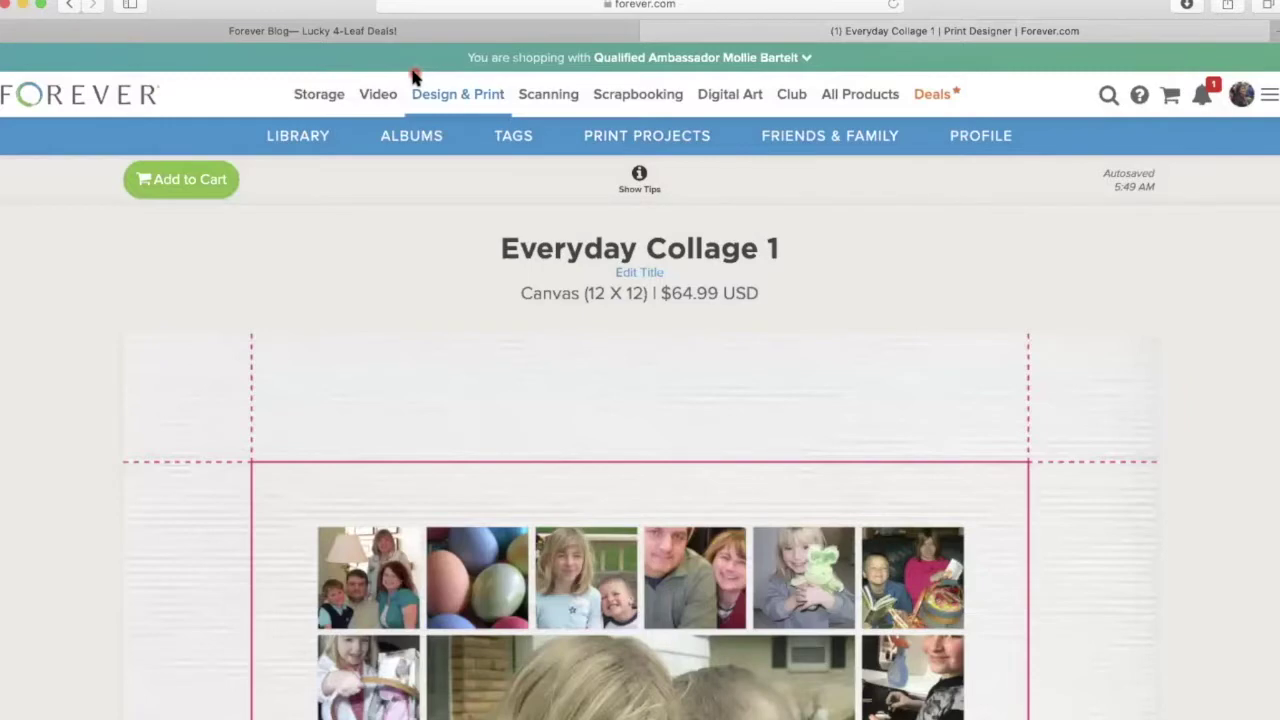
Check the finished collage and add the 12 x 12 canvas to the cart with the 3/4" Standard Canvas Wrap finish
scroll(660, 395, down, 5)
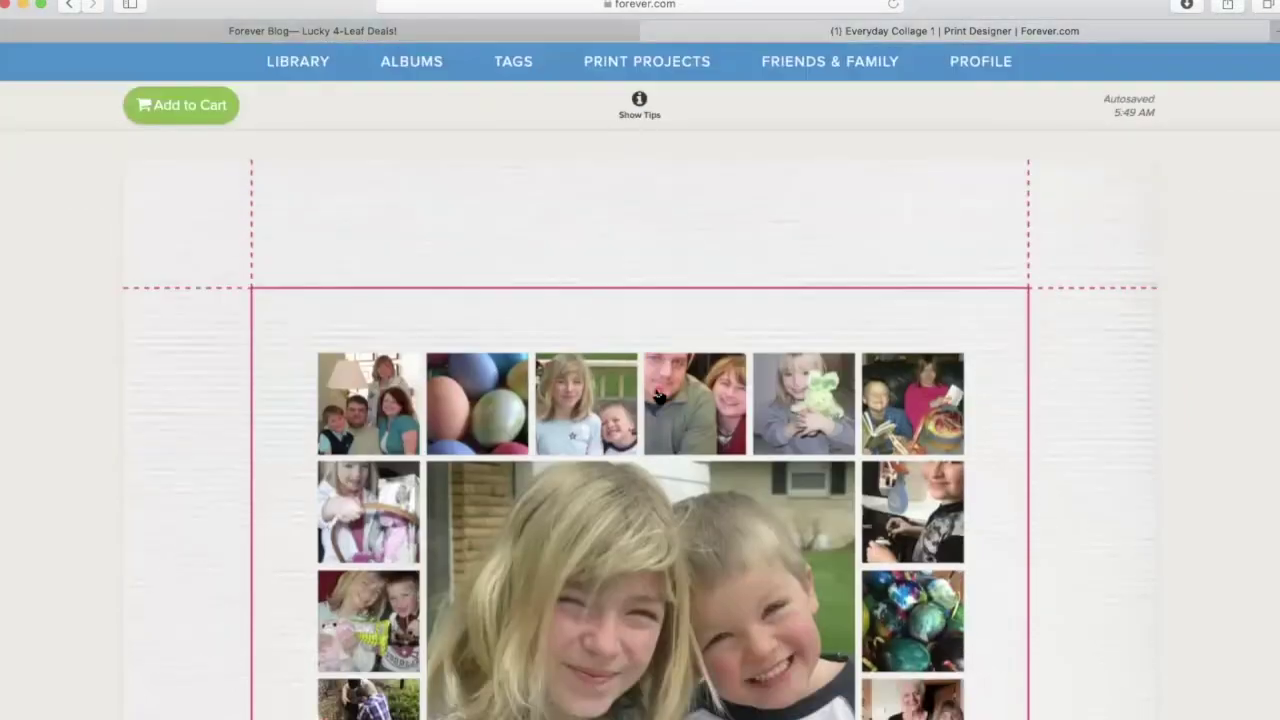
scroll(659, 396, down, 5)
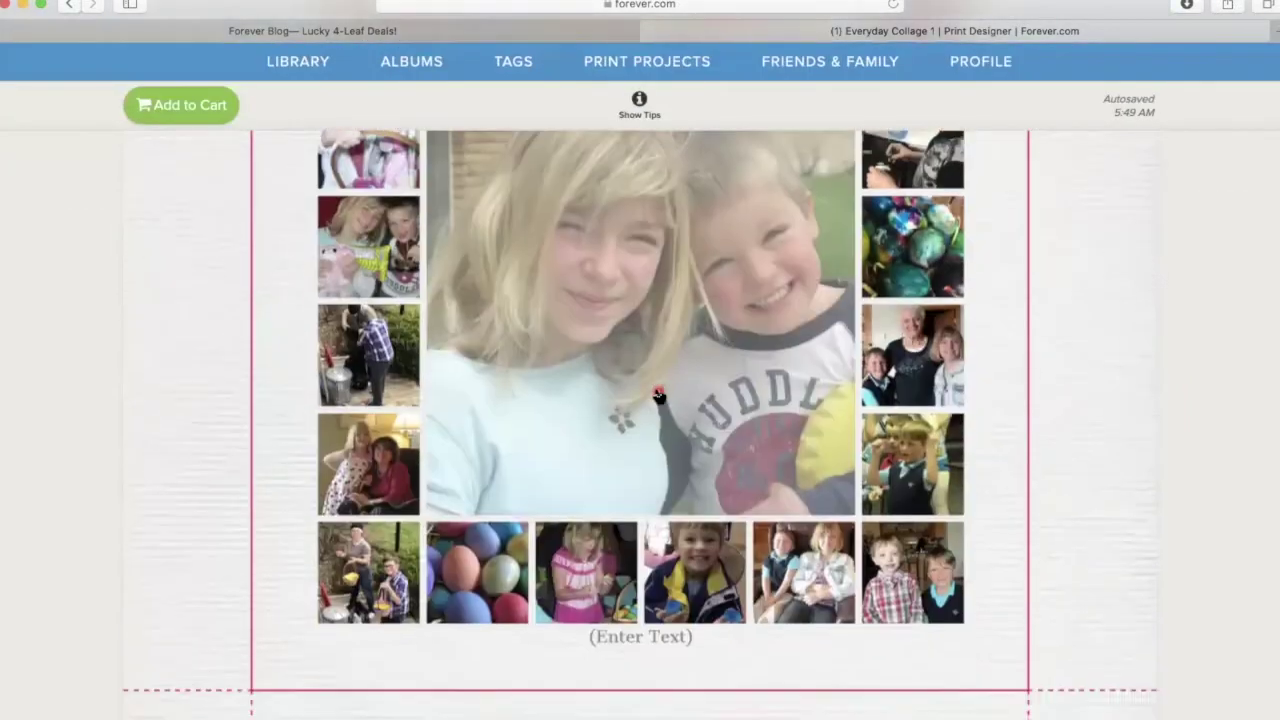
scroll(658, 396, up, 1)
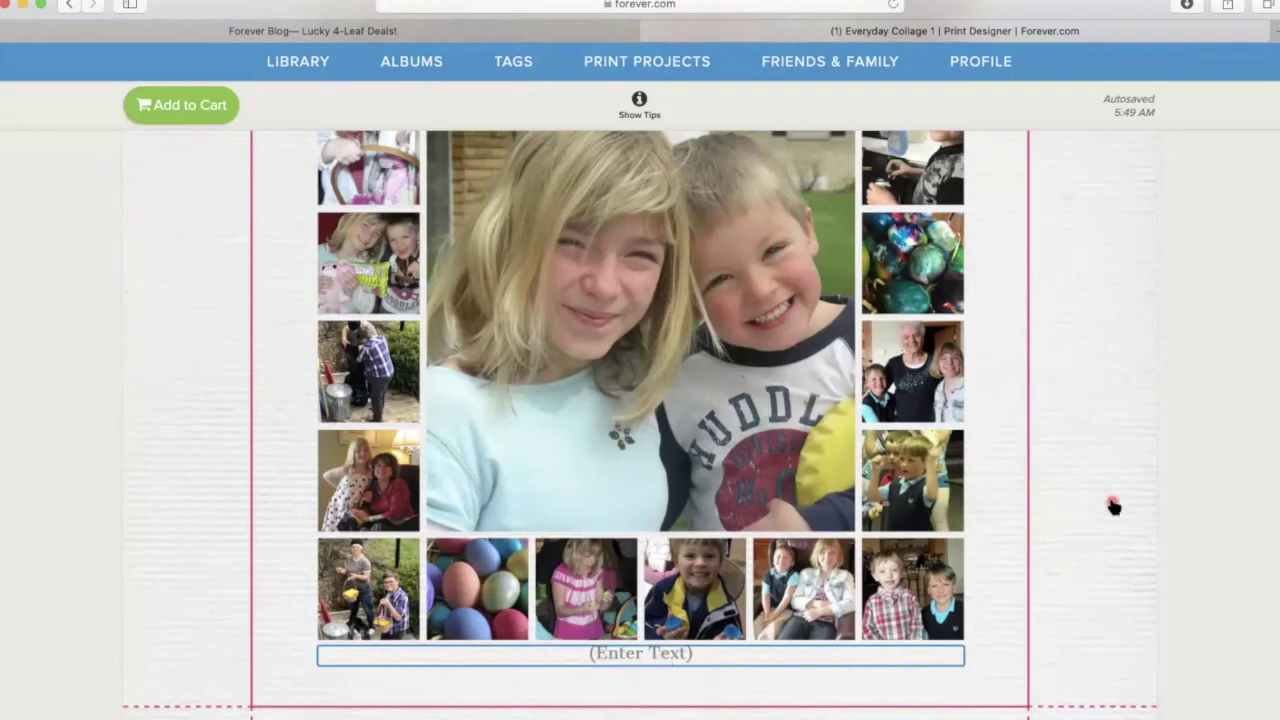
scroll(1091, 498, up, 5)
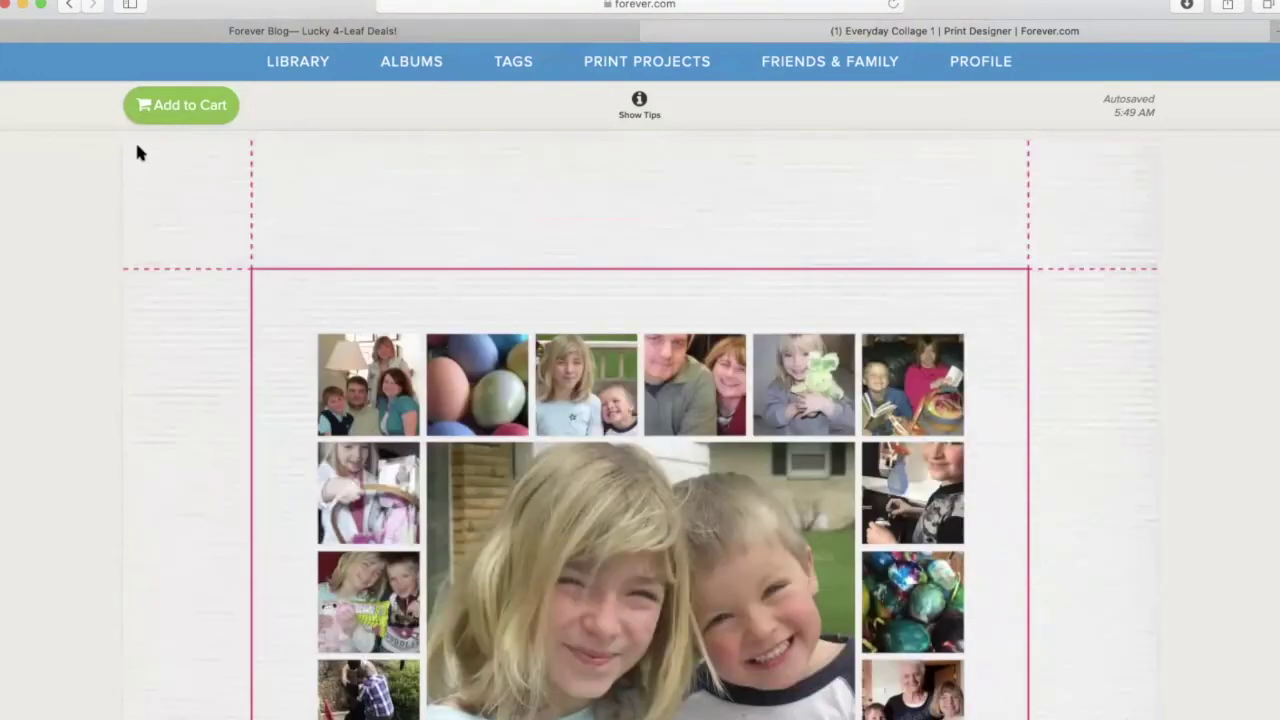
click(180, 108)
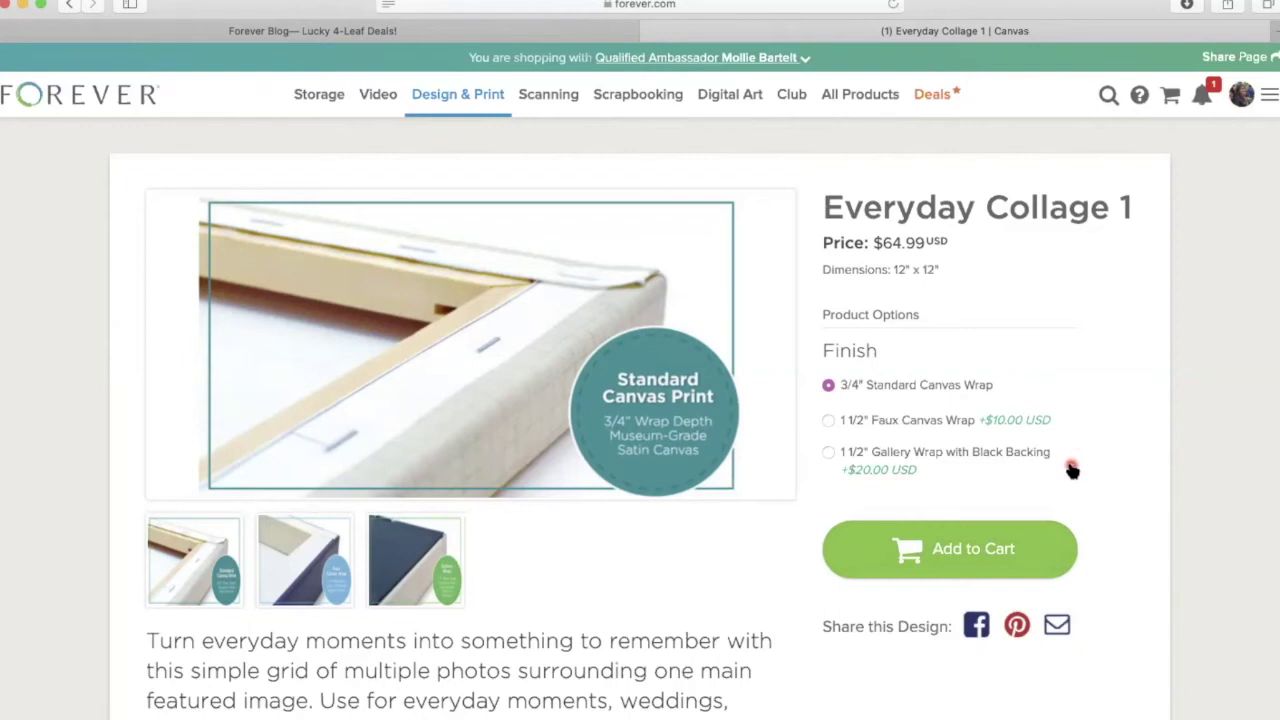
click(996, 560)
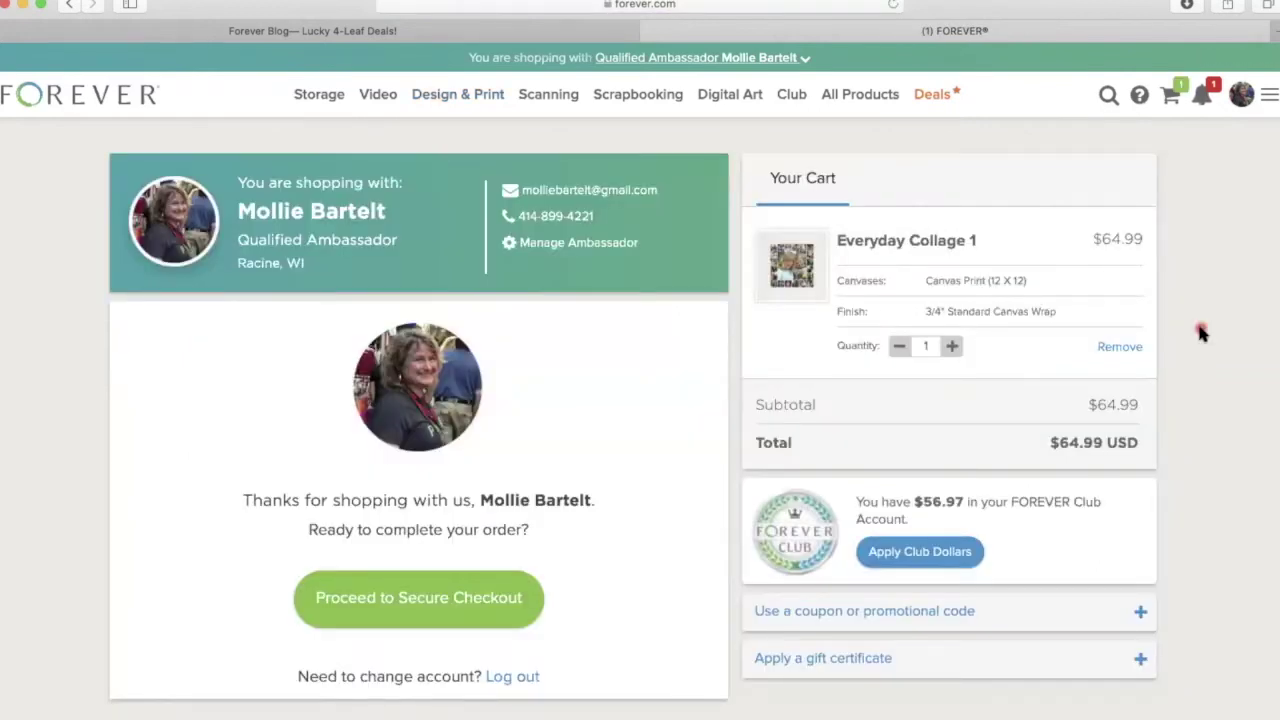
Enter LUCKY4LEAF as the promotional code in the cart
click(917, 612)
click(870, 656)
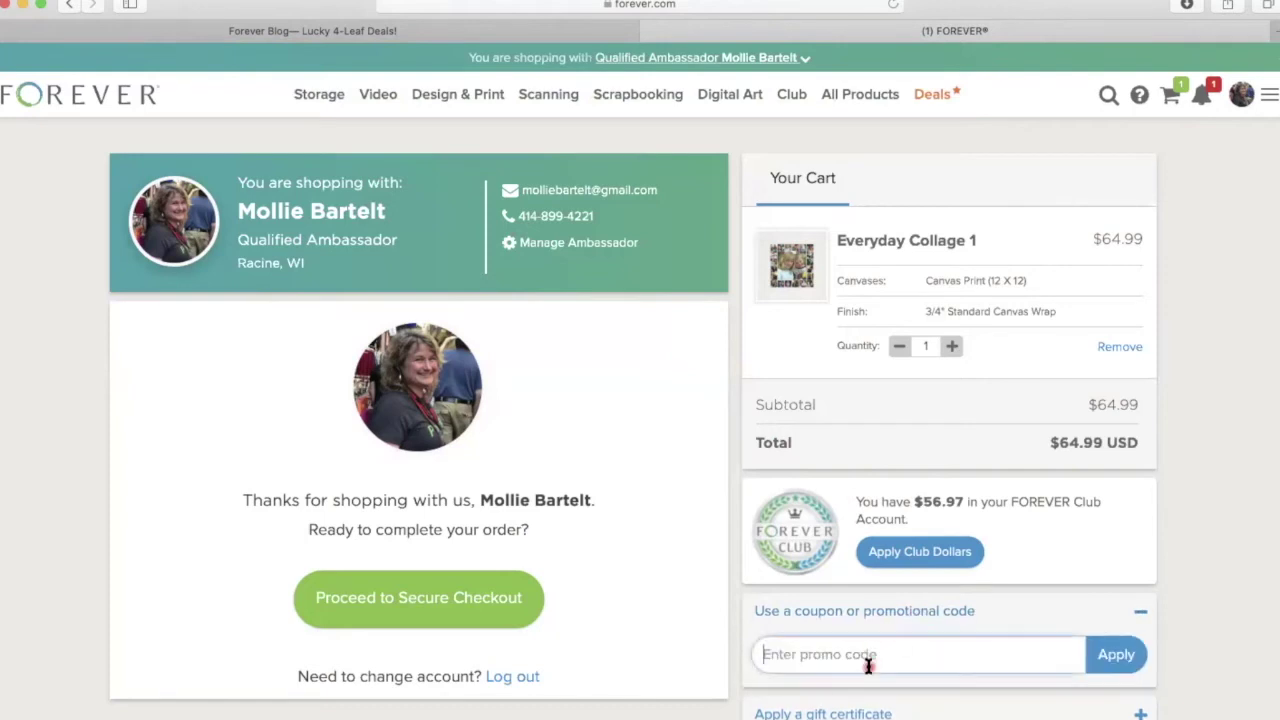
text(LUCKY4LeAF)
Open the current deals page and copy the LUCKY4LEAF code from the Permanent Streaming Video offer
click(448, 38)
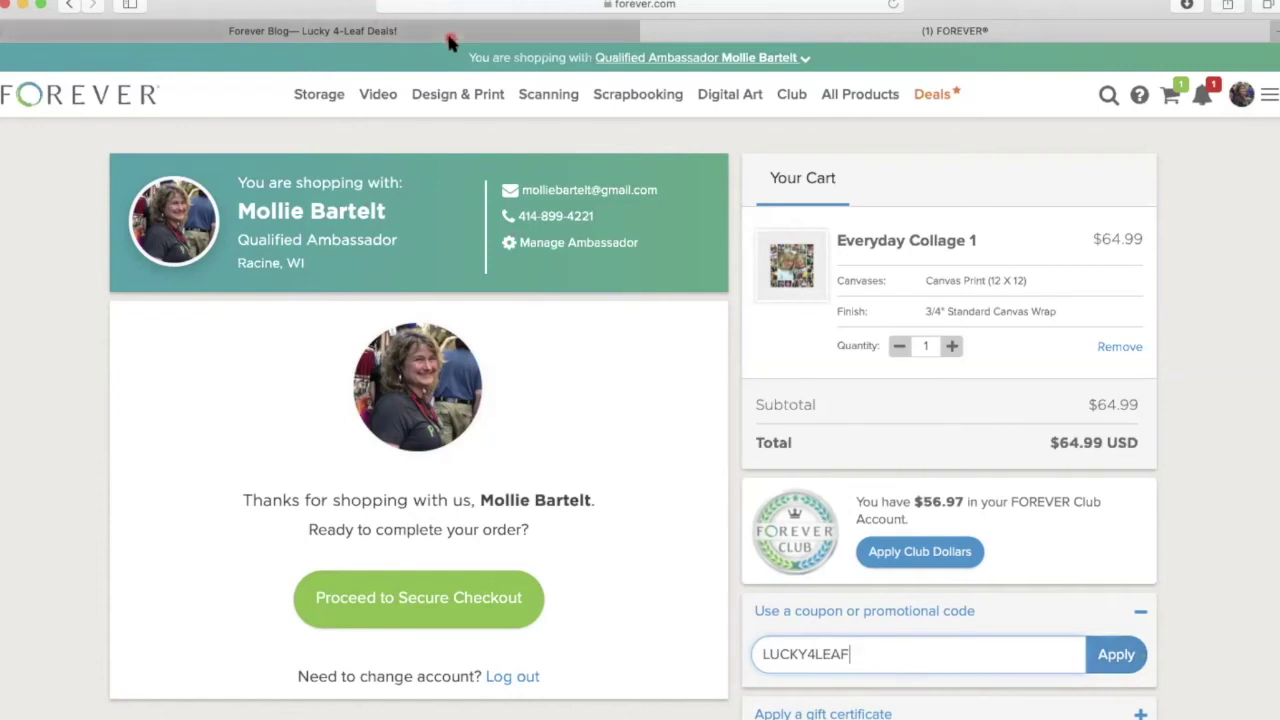
click(926, 96)
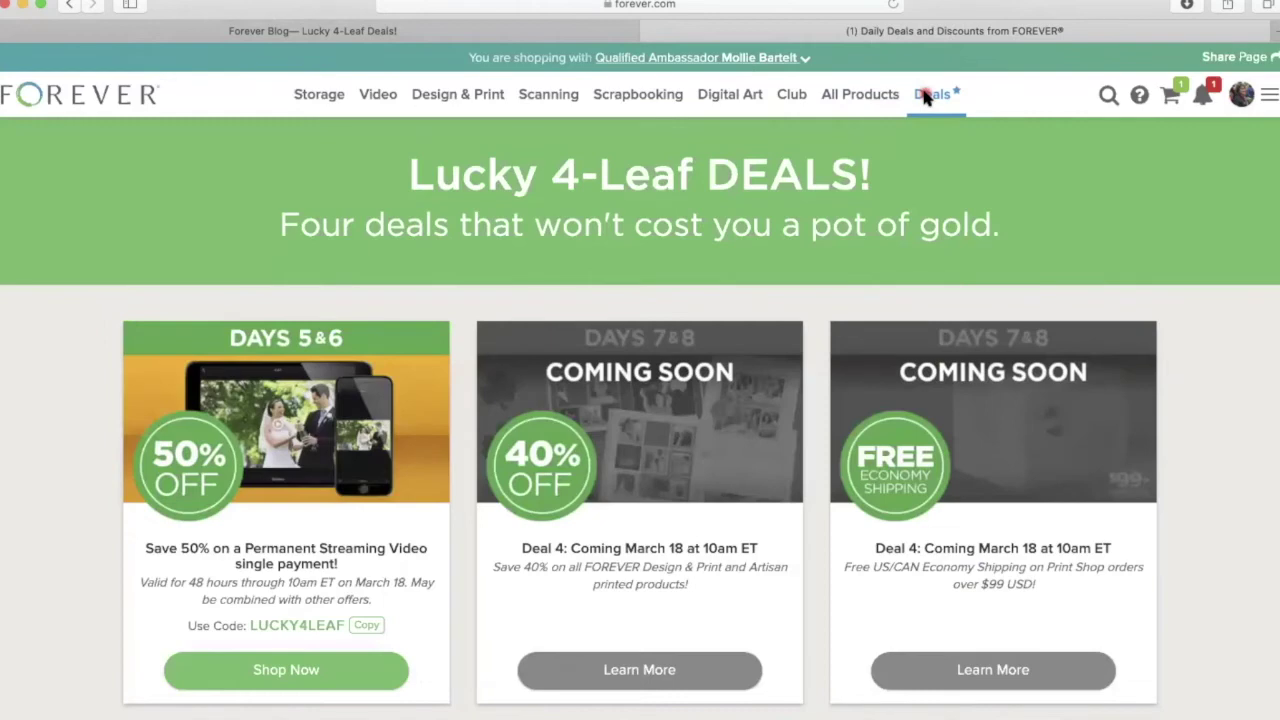
scroll(360, 450, down, 3)
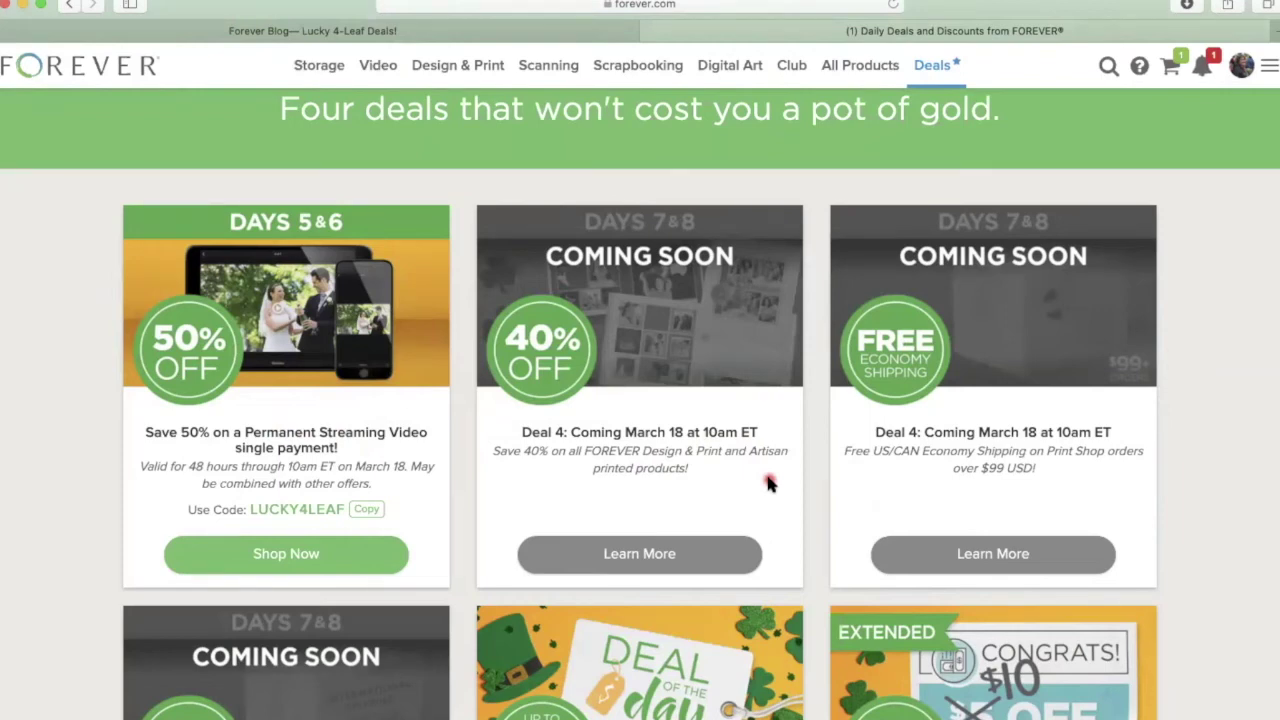
scroll(770, 484, up, 1)
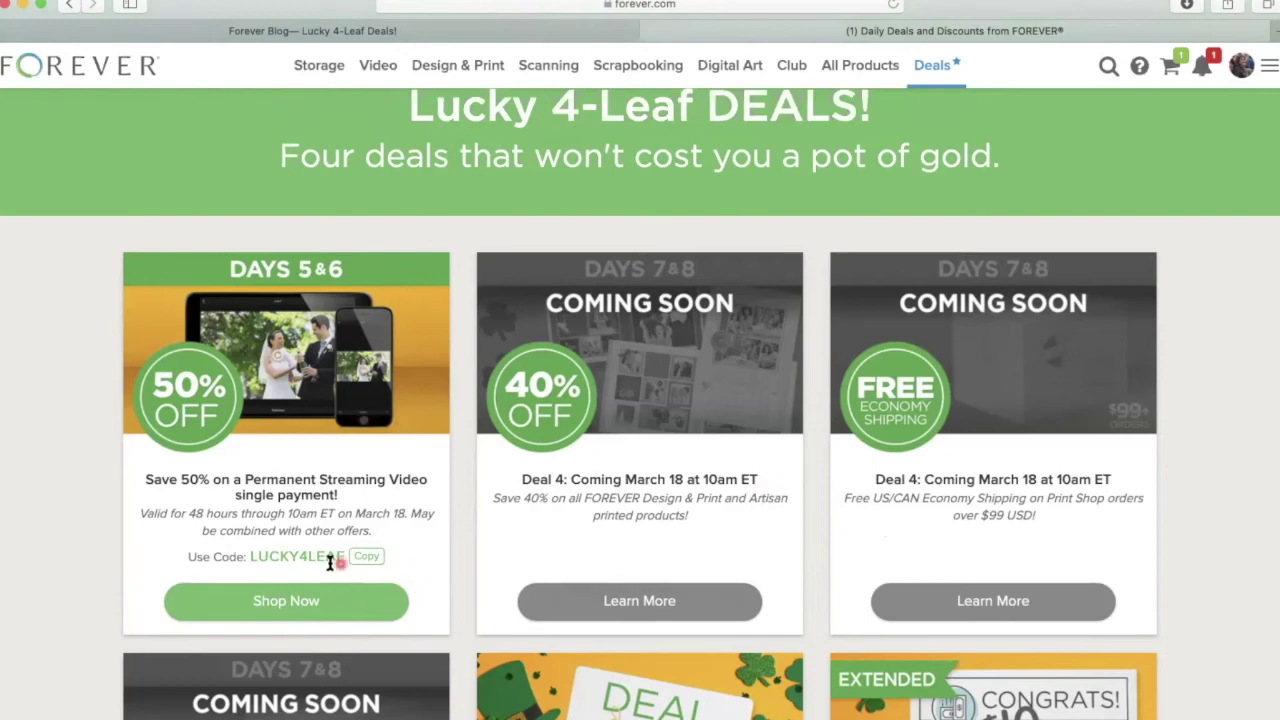
click(368, 558)
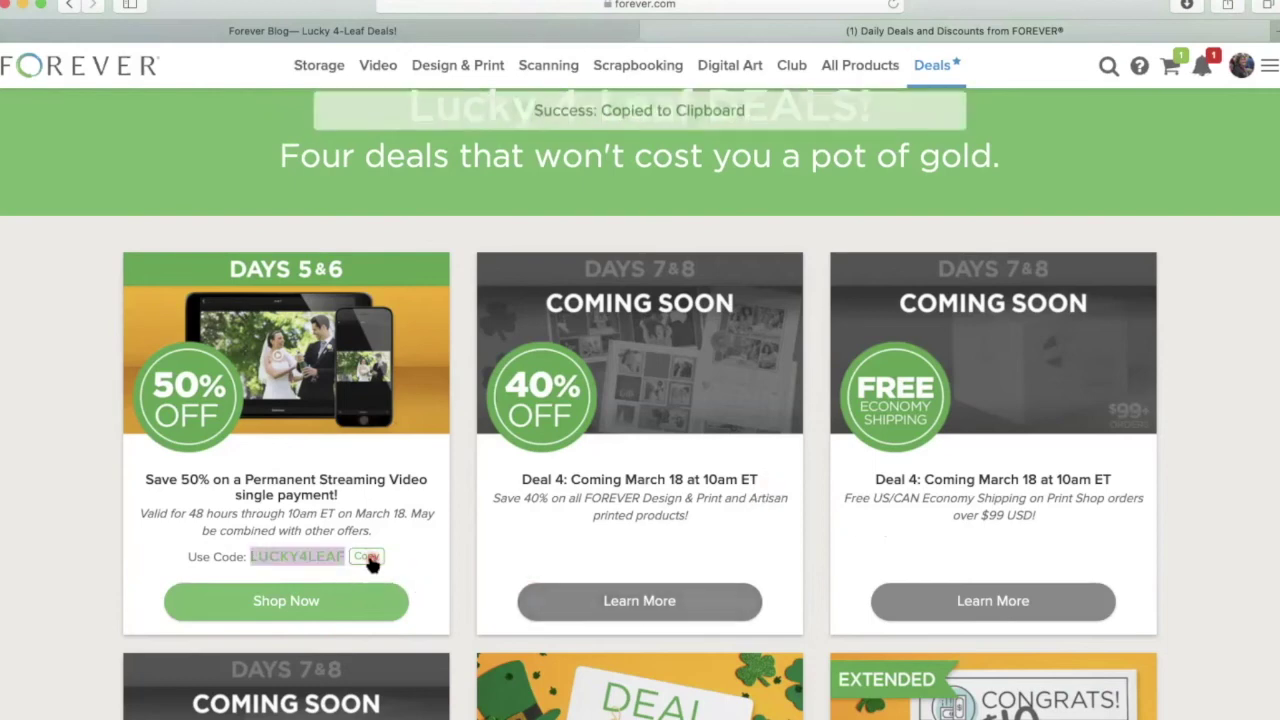
Return to the cart and apply the copied LUCKY4LEAF promotional code to the order
click(1175, 68)
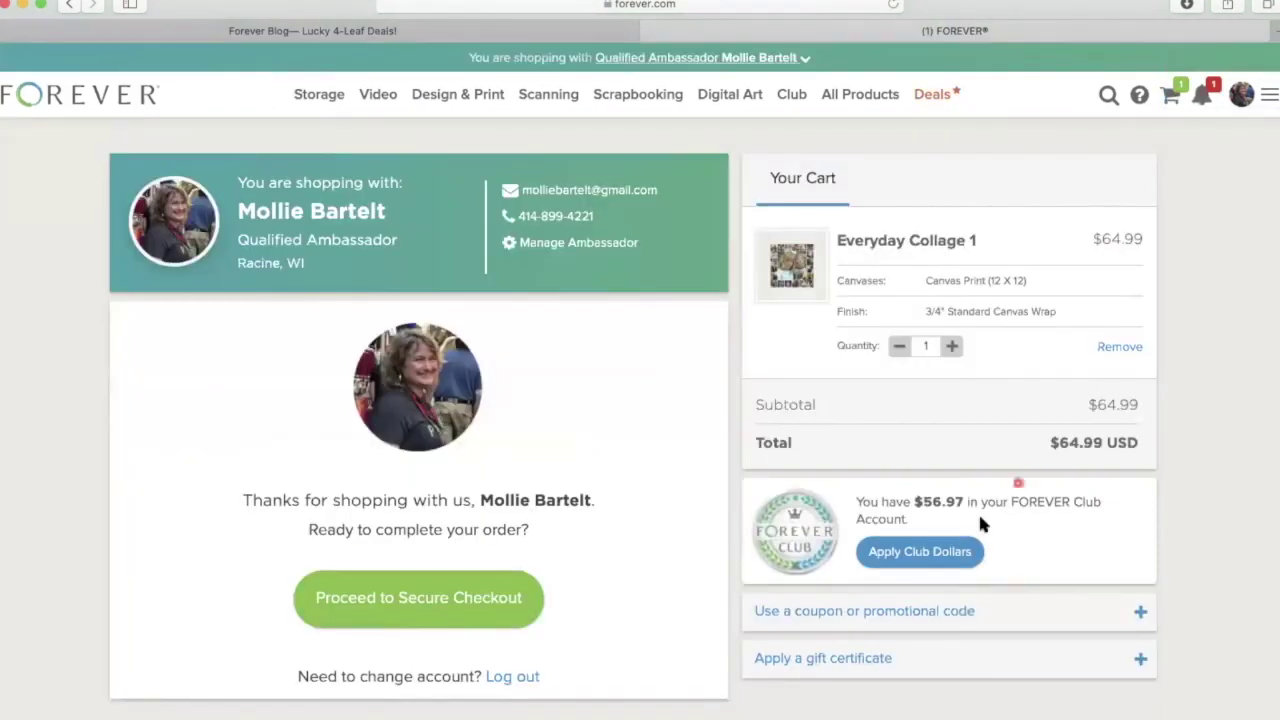
click(908, 610)
click(873, 651)
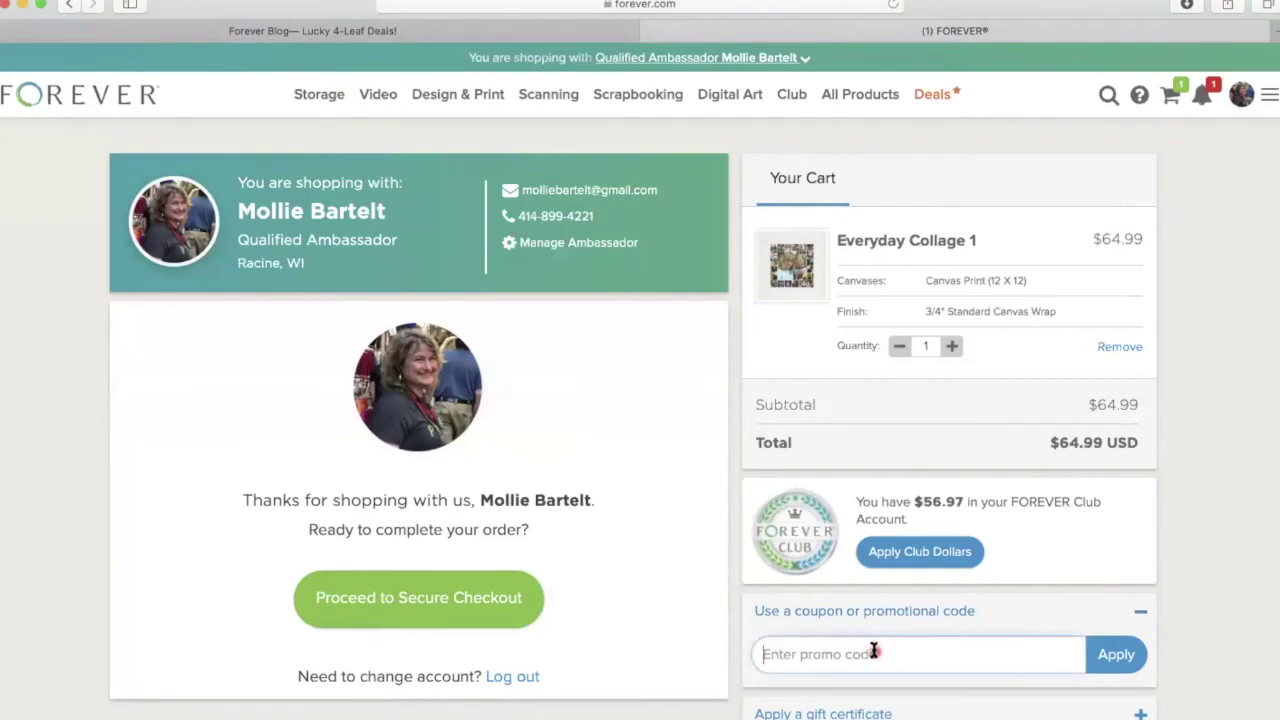
key(super+v)
click(1116, 655)
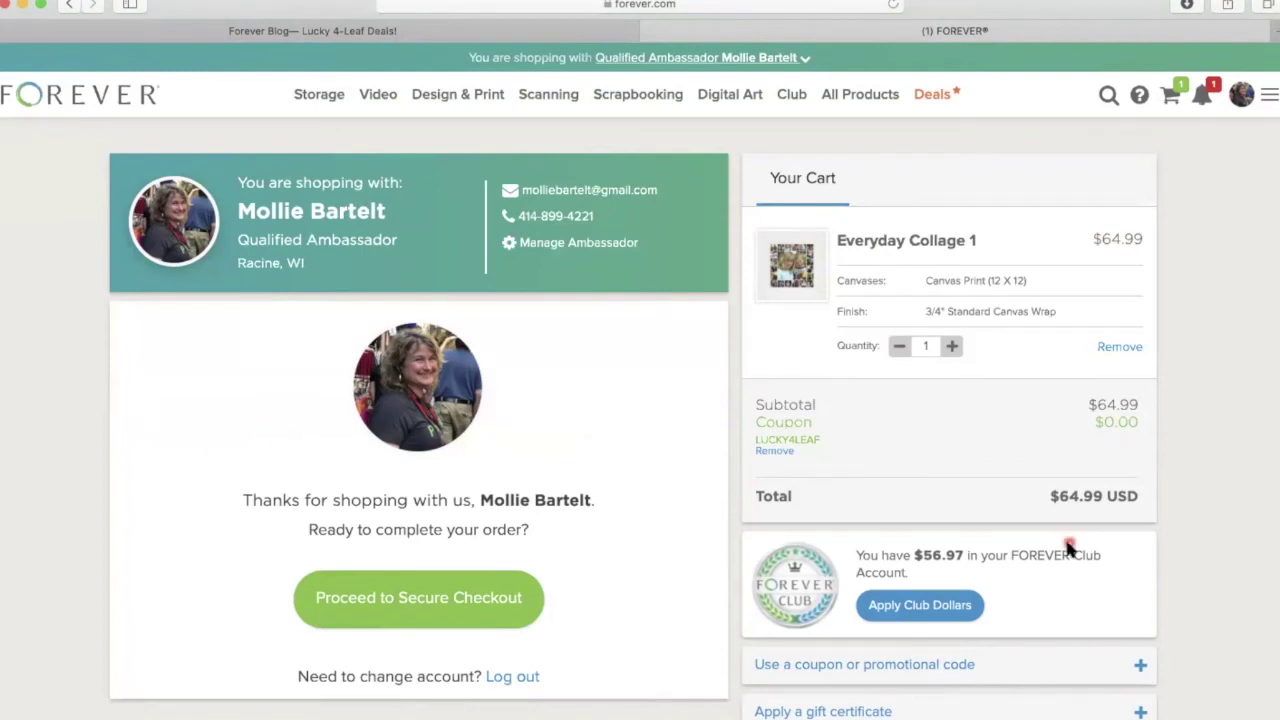
Apply CLUB5 as an additional promotional code to the canvas order in the cart
scroll(1062, 545, down, 2)
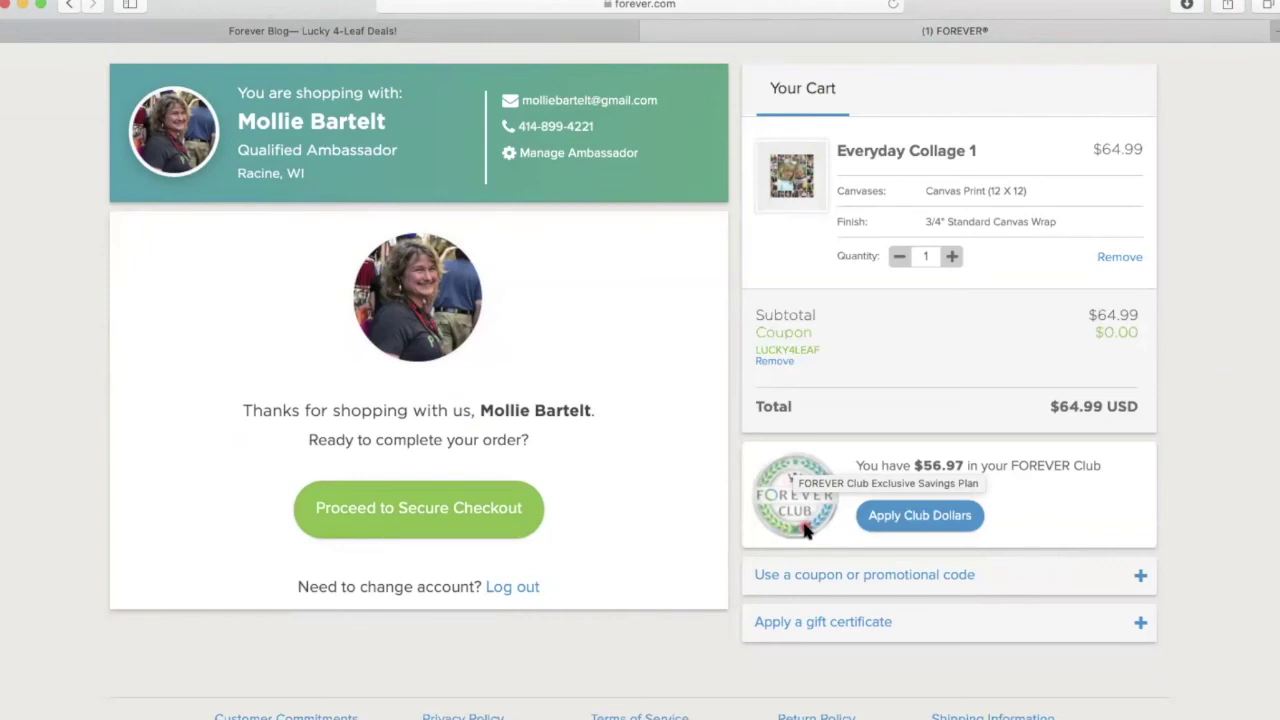
click(956, 577)
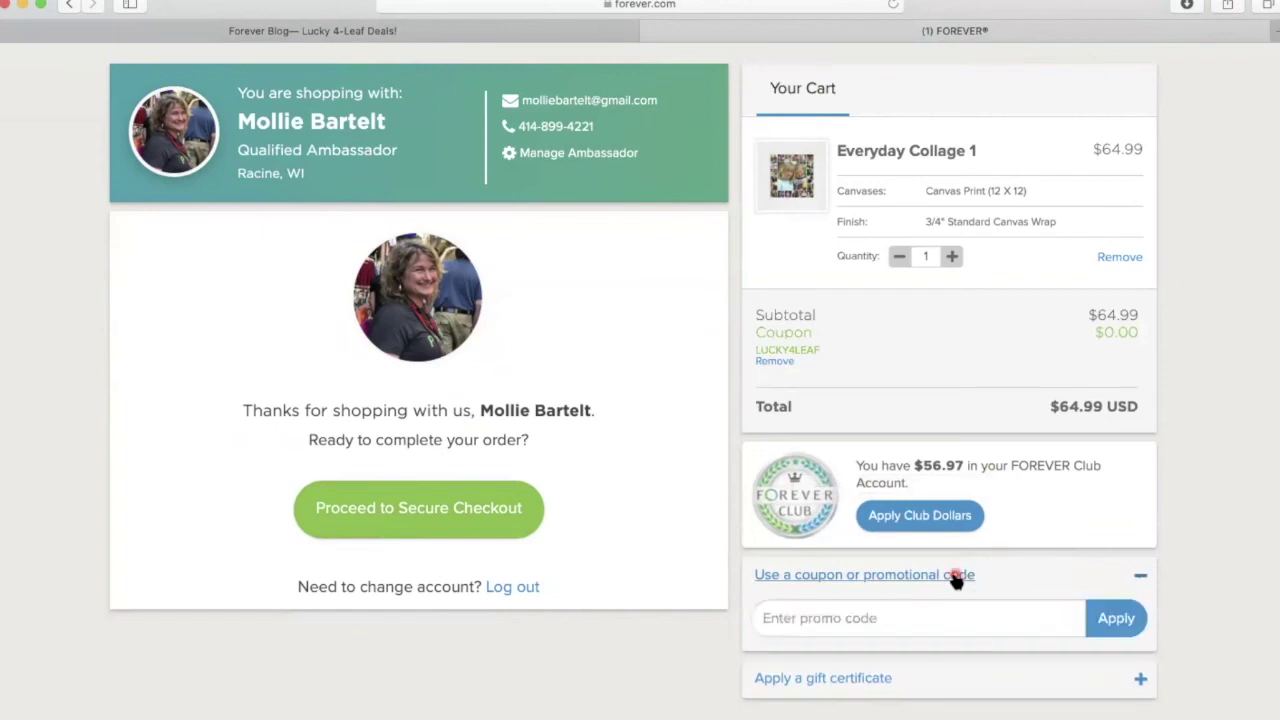
click(845, 622)
text(CLU)
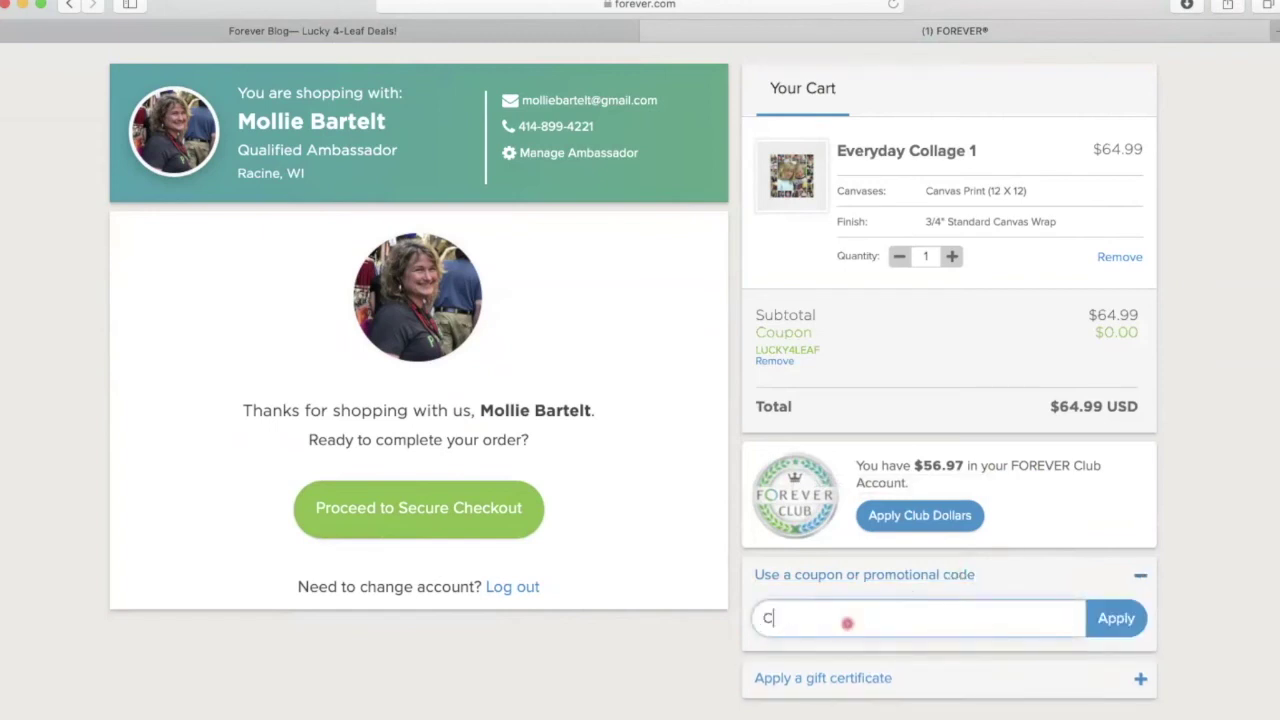
text(B5)
click(1118, 620)
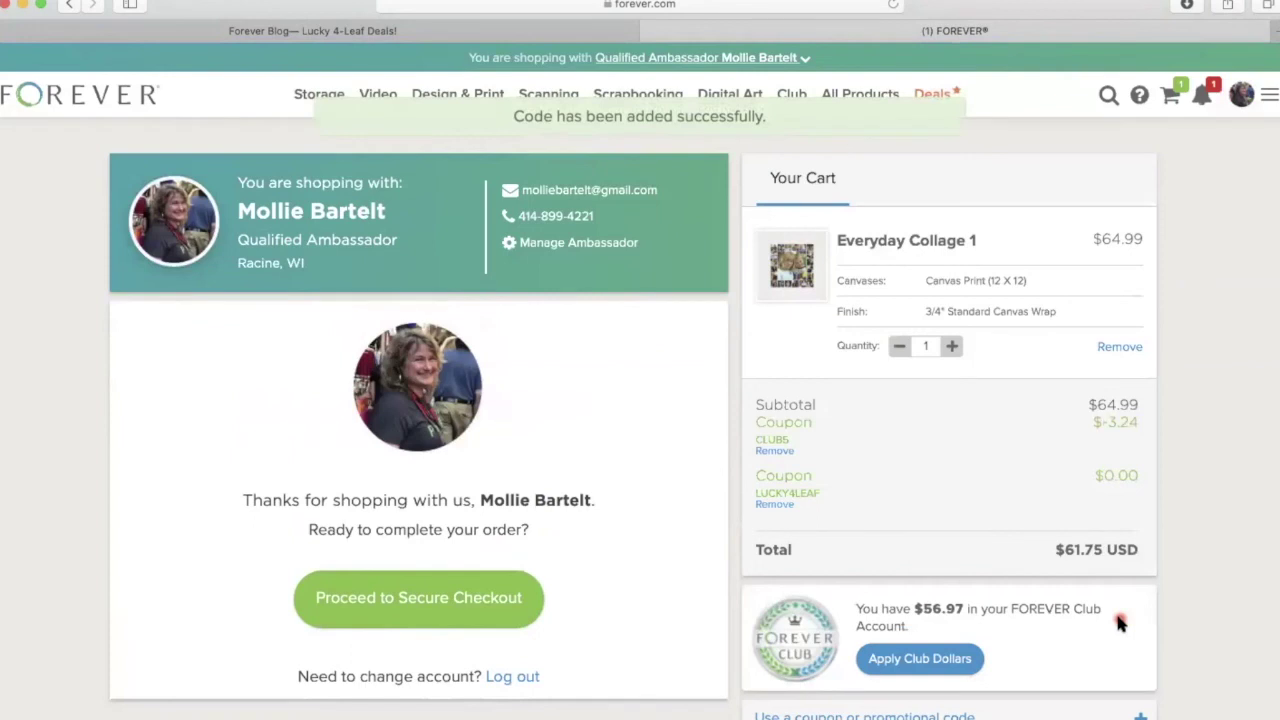
scroll(1154, 430, down, 1)
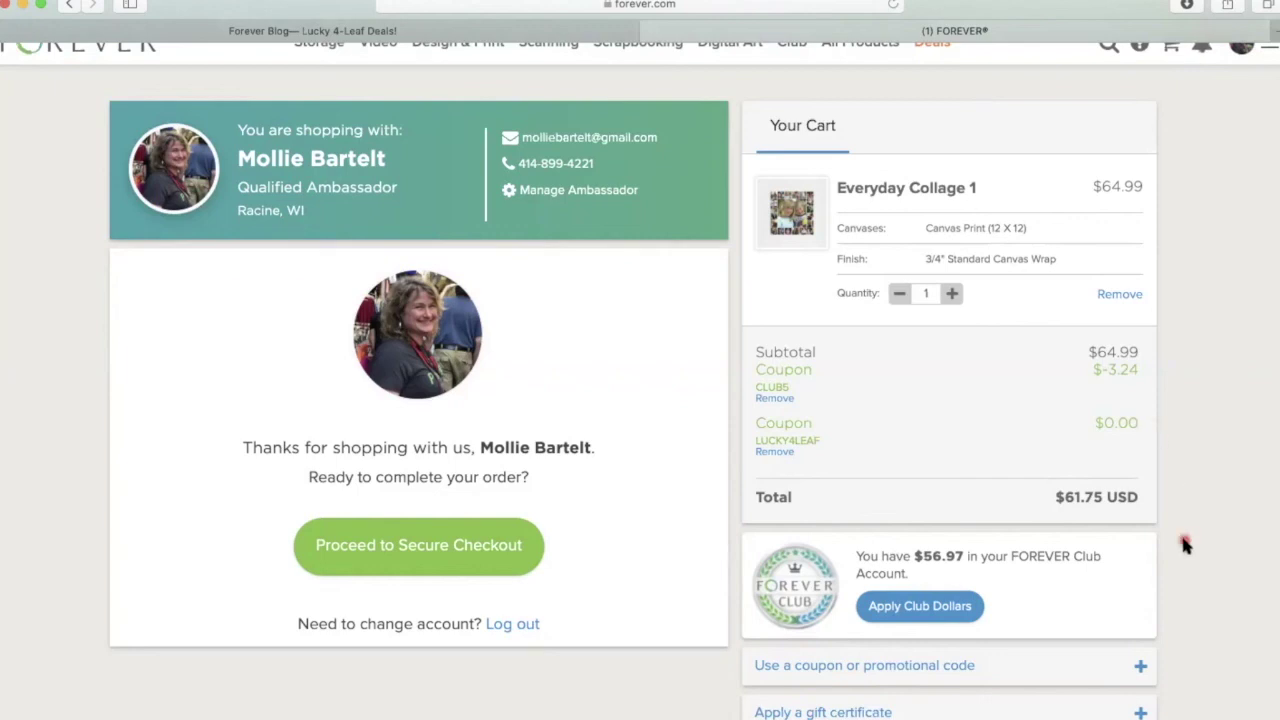
scroll(1183, 540, down, 3)
scroll(1183, 544, up, 3)
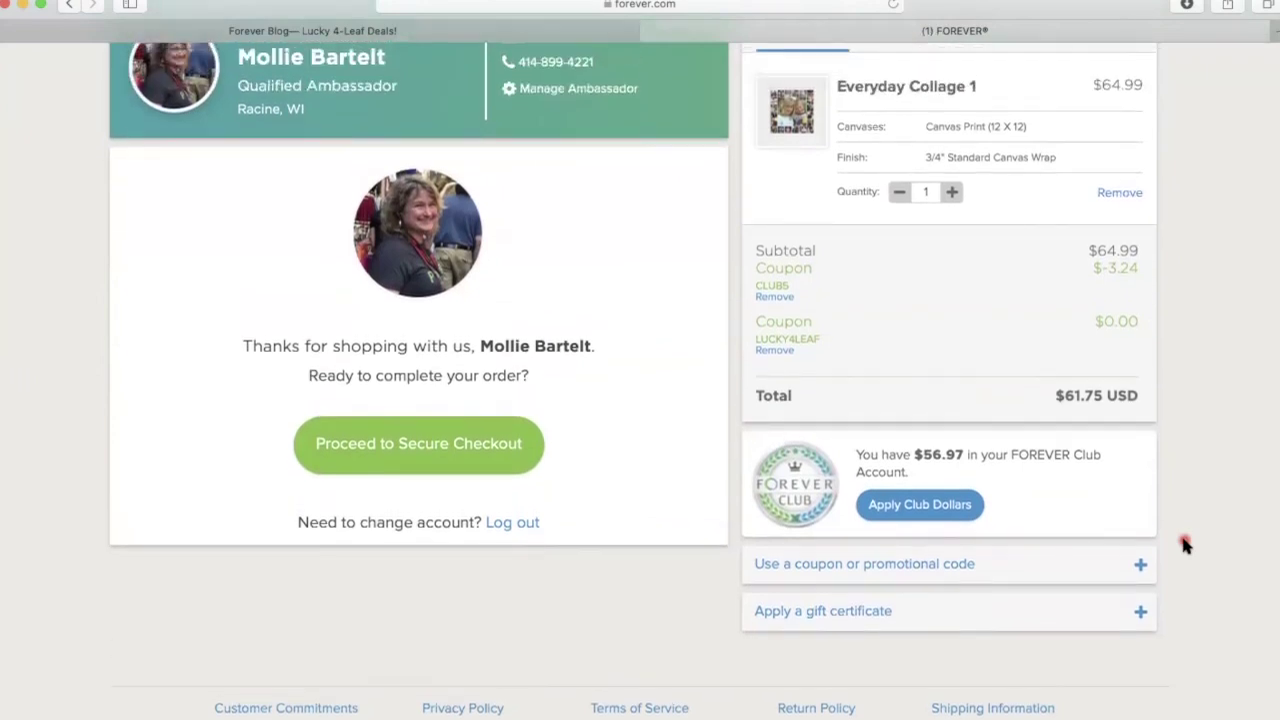